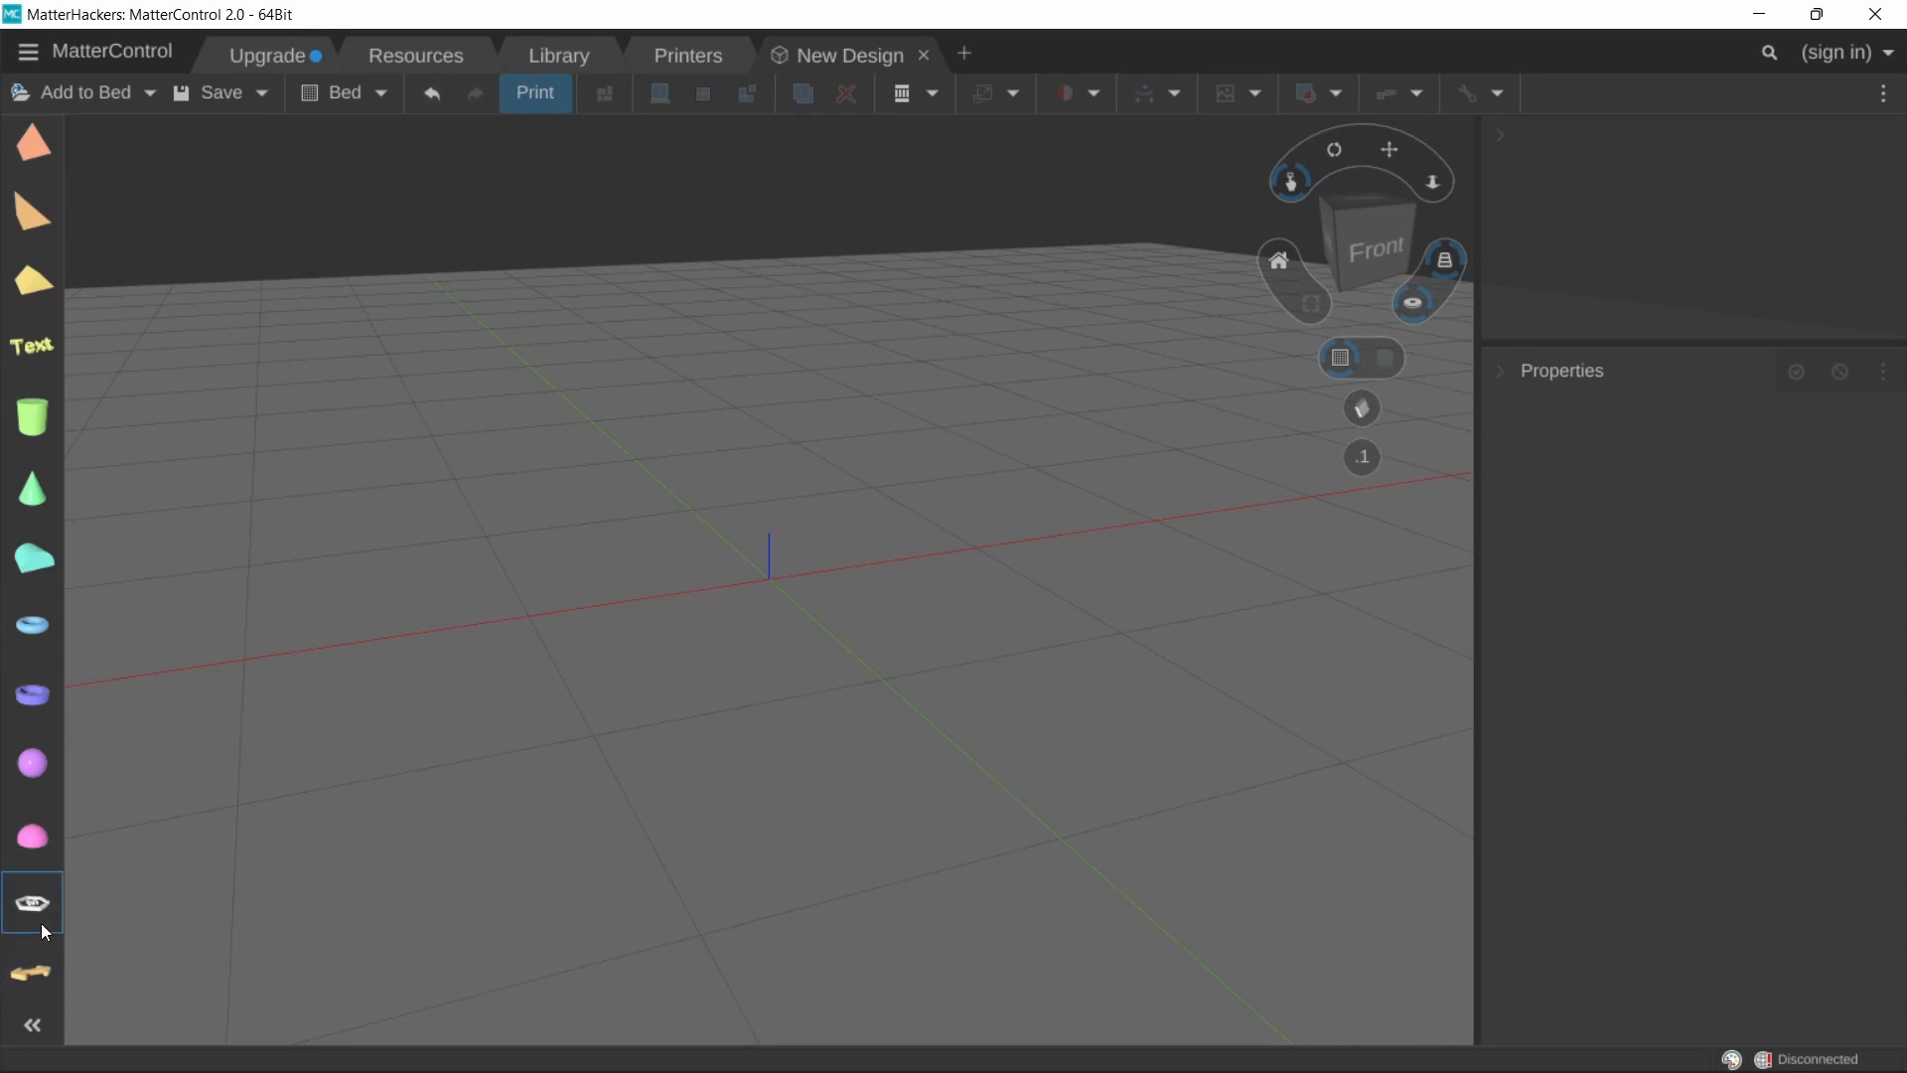
# Add an Image Converter object to the bed near the origin
pyautogui.moveTo(40, 921); pyautogui.dragTo(693, 624)
pyautogui.moveTo(692, 624); pyautogui.dragTo(666, 769, button='right')
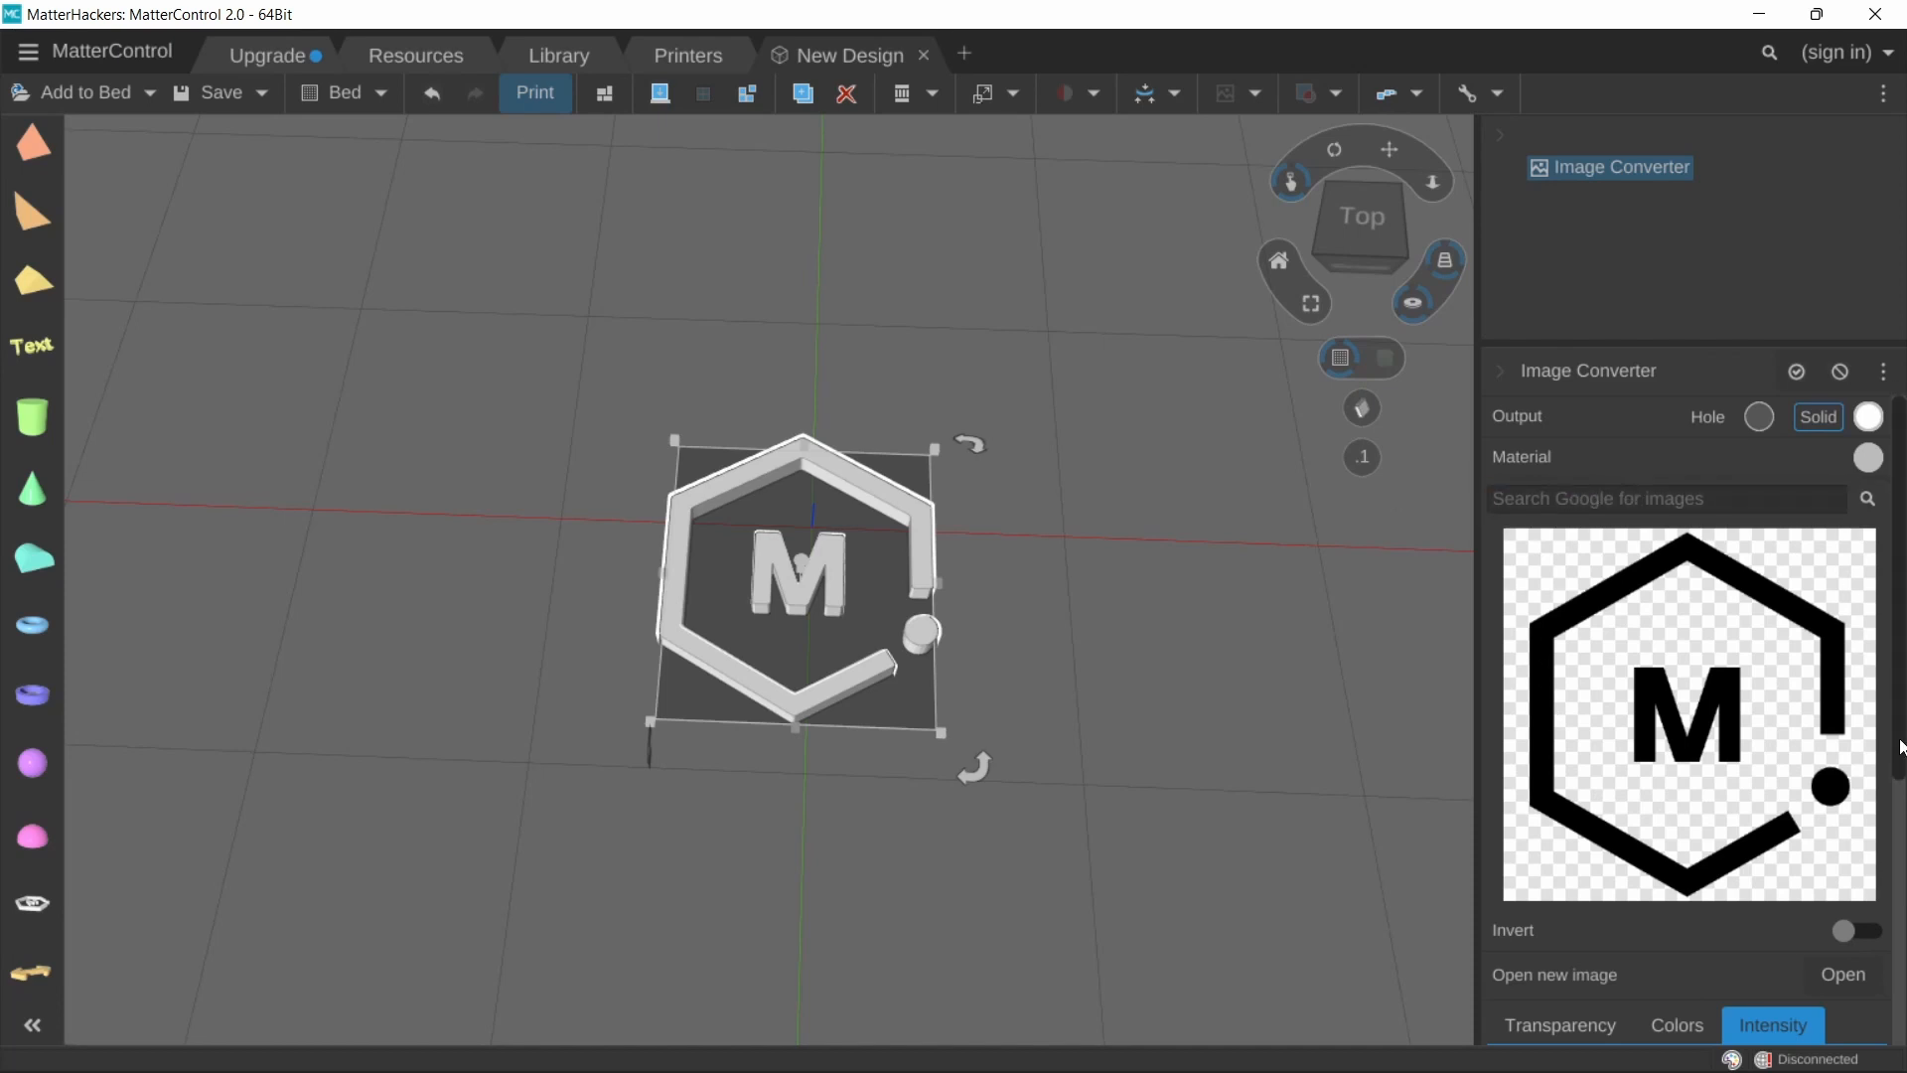
pyautogui.scroll(-3, 1888, 774)
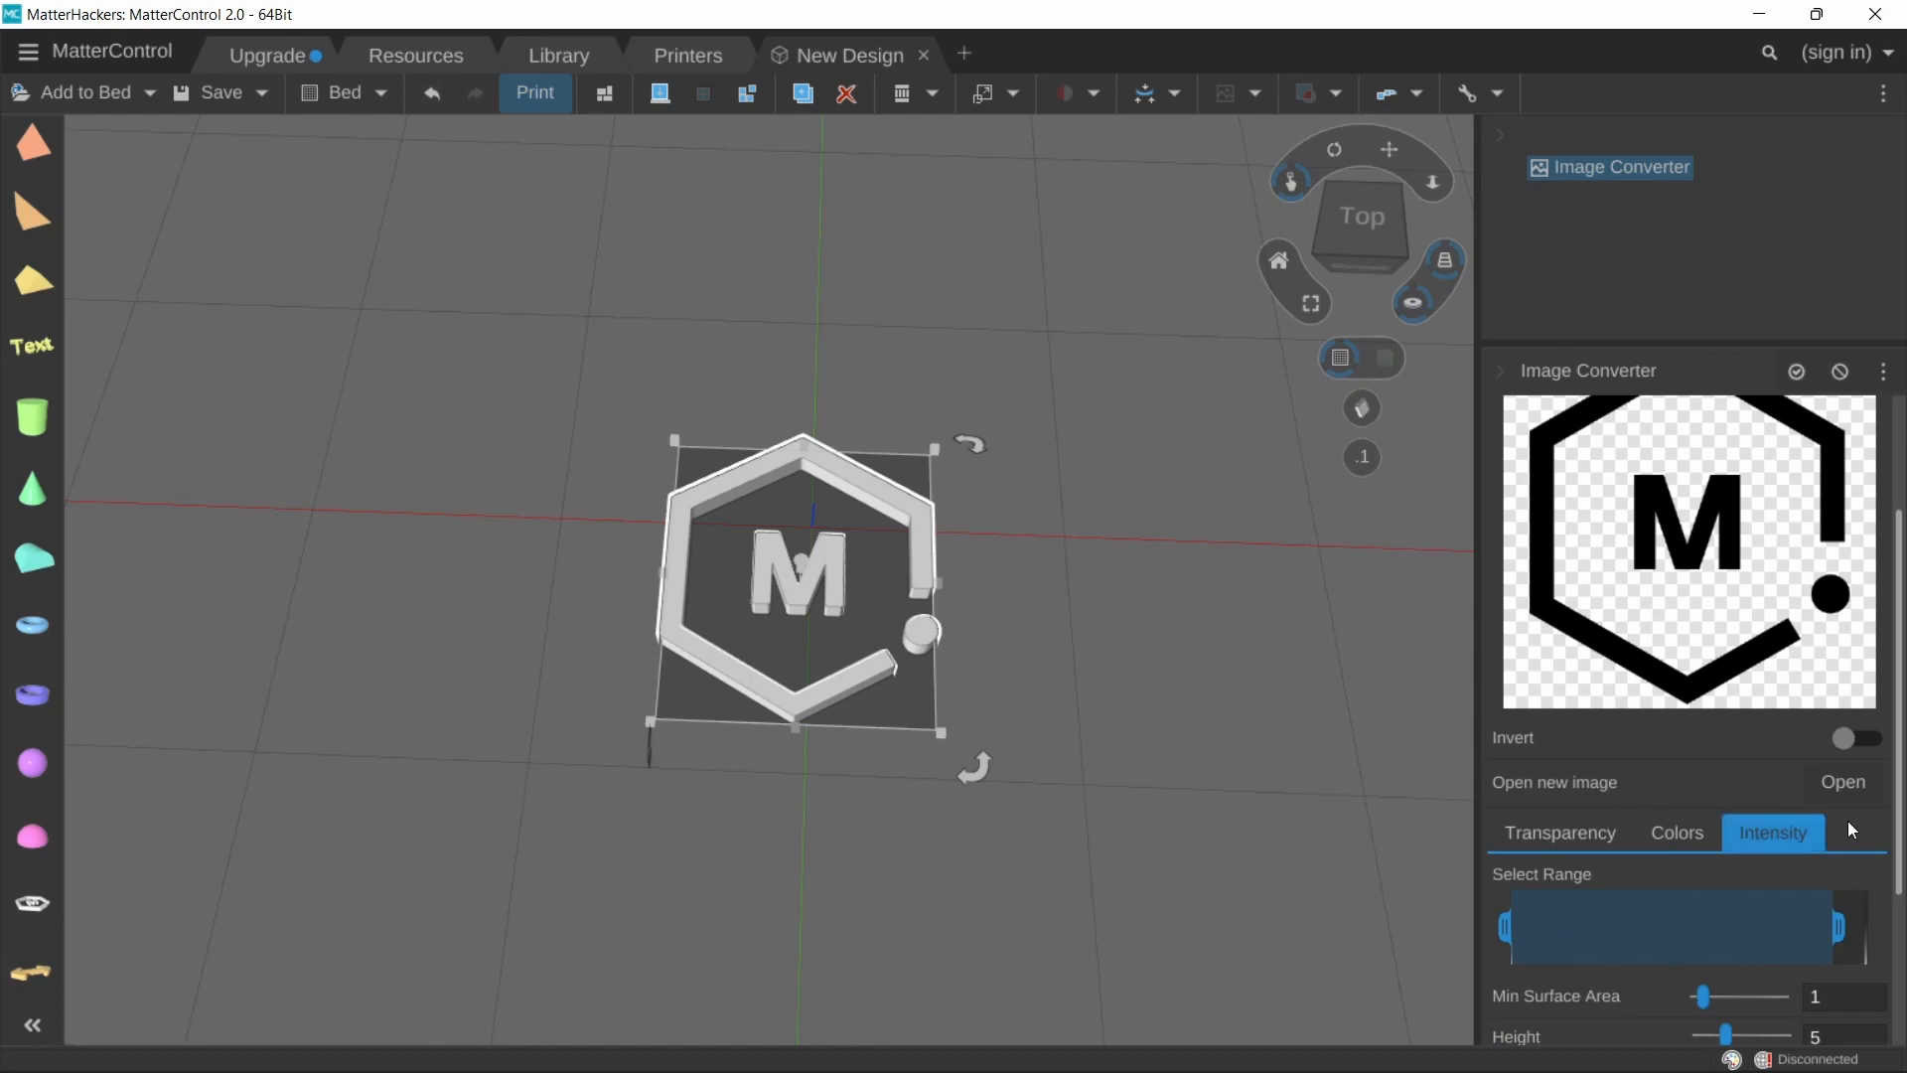
pyautogui.click(1668, 568)
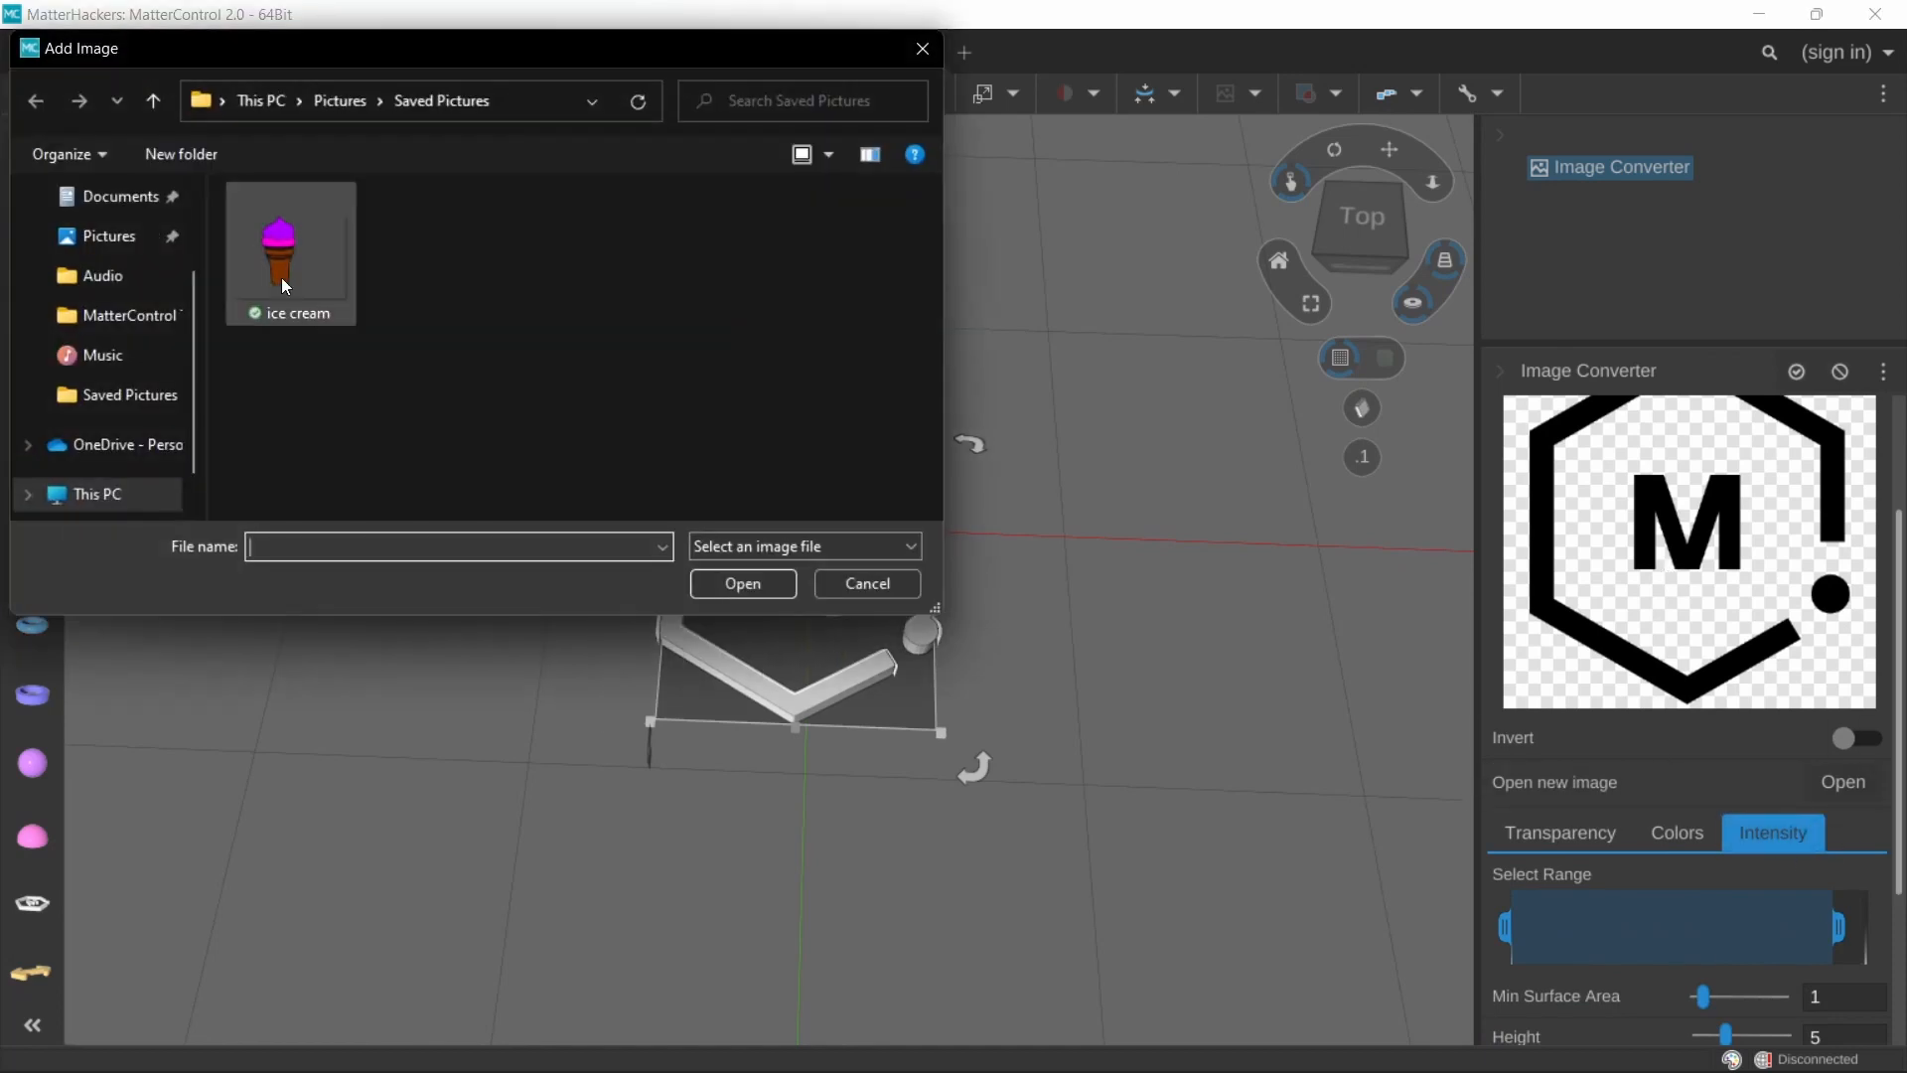
pyautogui.click(875, 586)
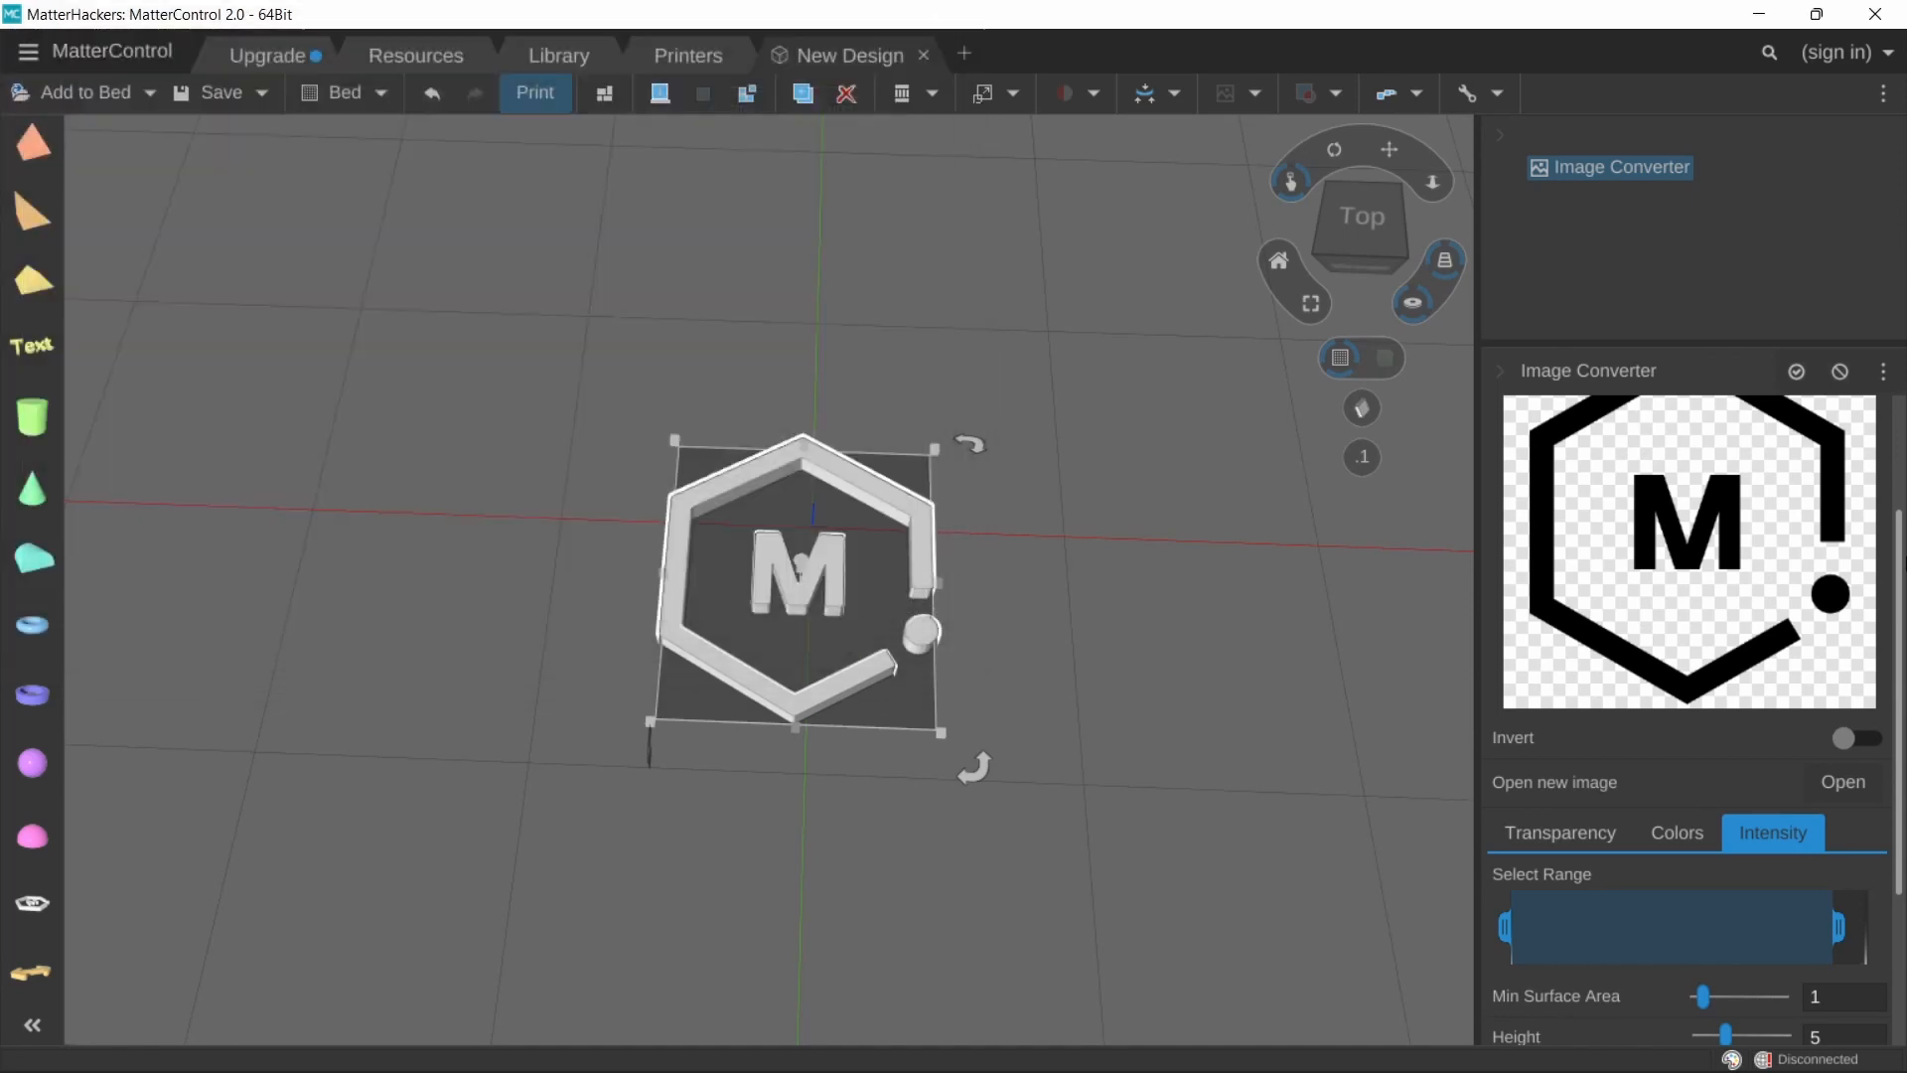
pyautogui.click(1838, 782)
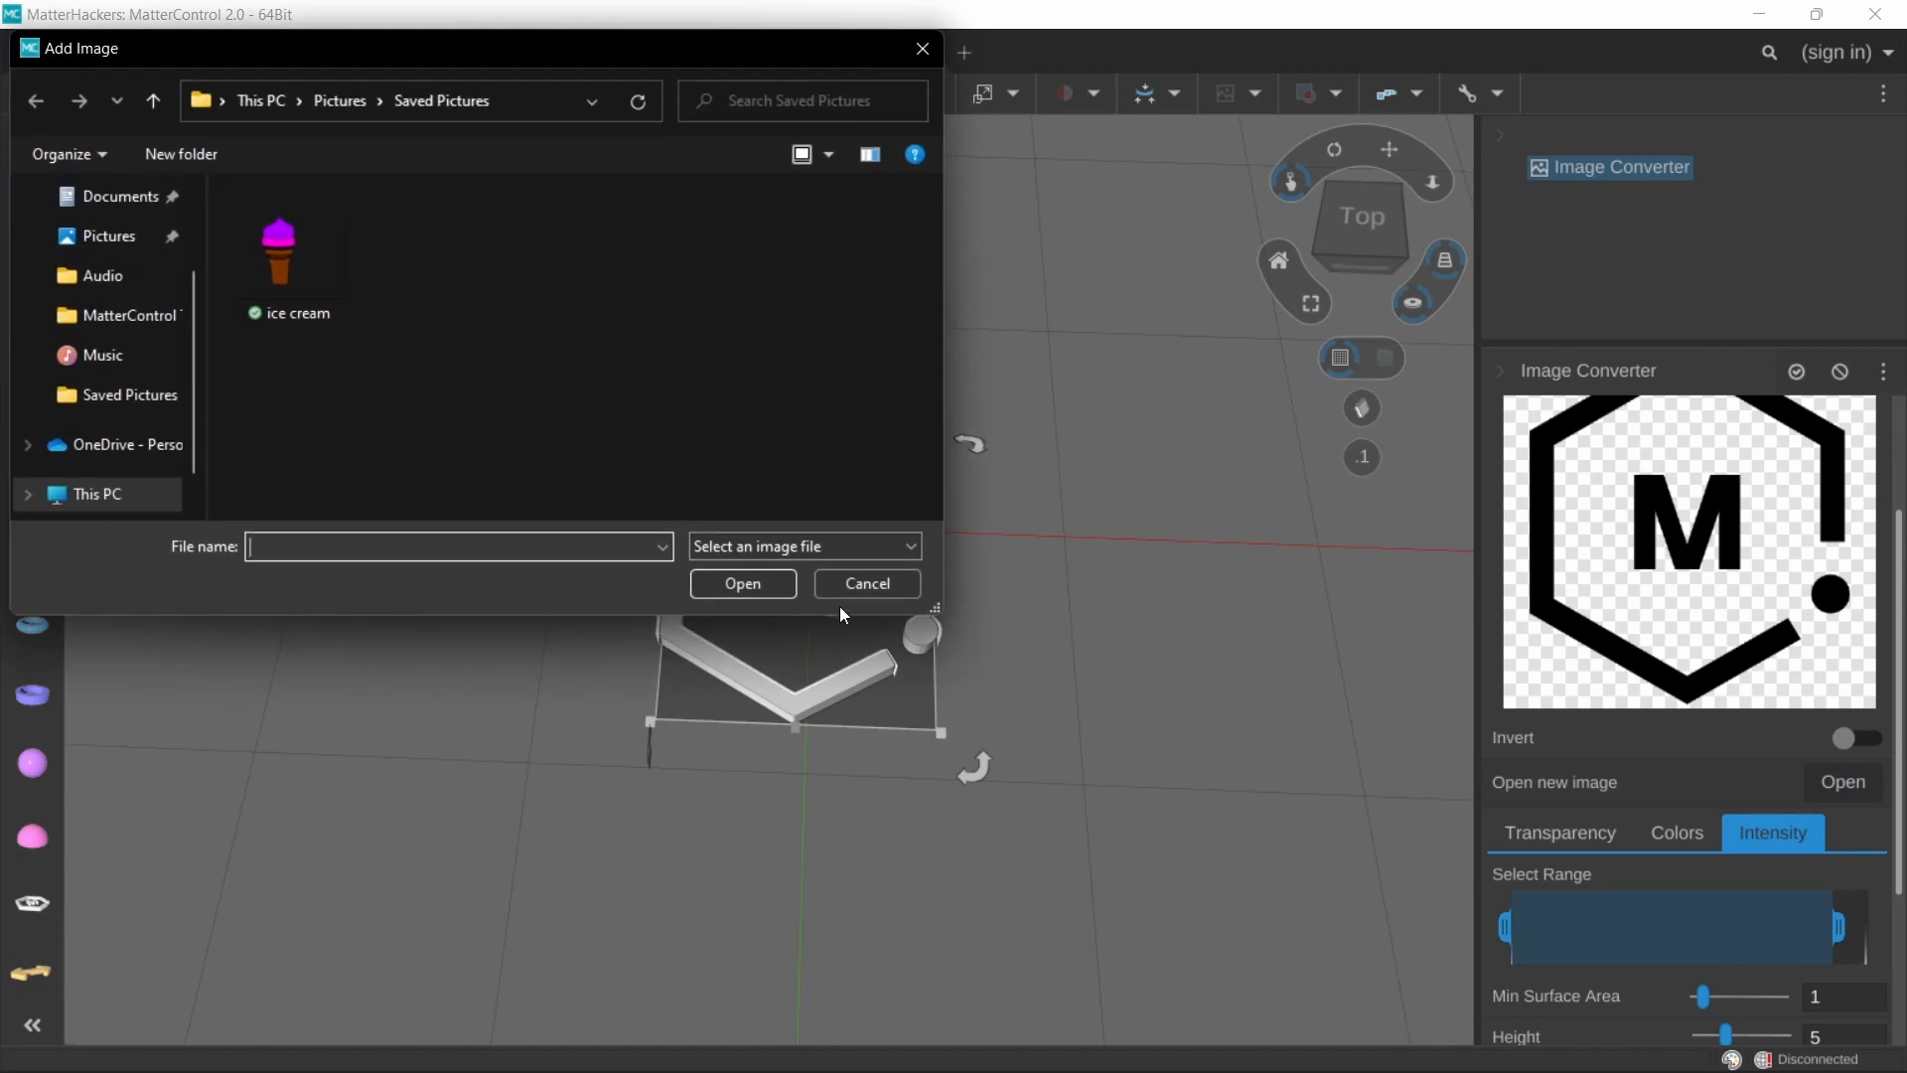
pyautogui.click(838, 584)
# Search Google for dog silhouette images by entering "dog" in the Image Converter's image search
pyautogui.scroll(2, 1692, 541)
pyautogui.scroll(3, 1692, 540)
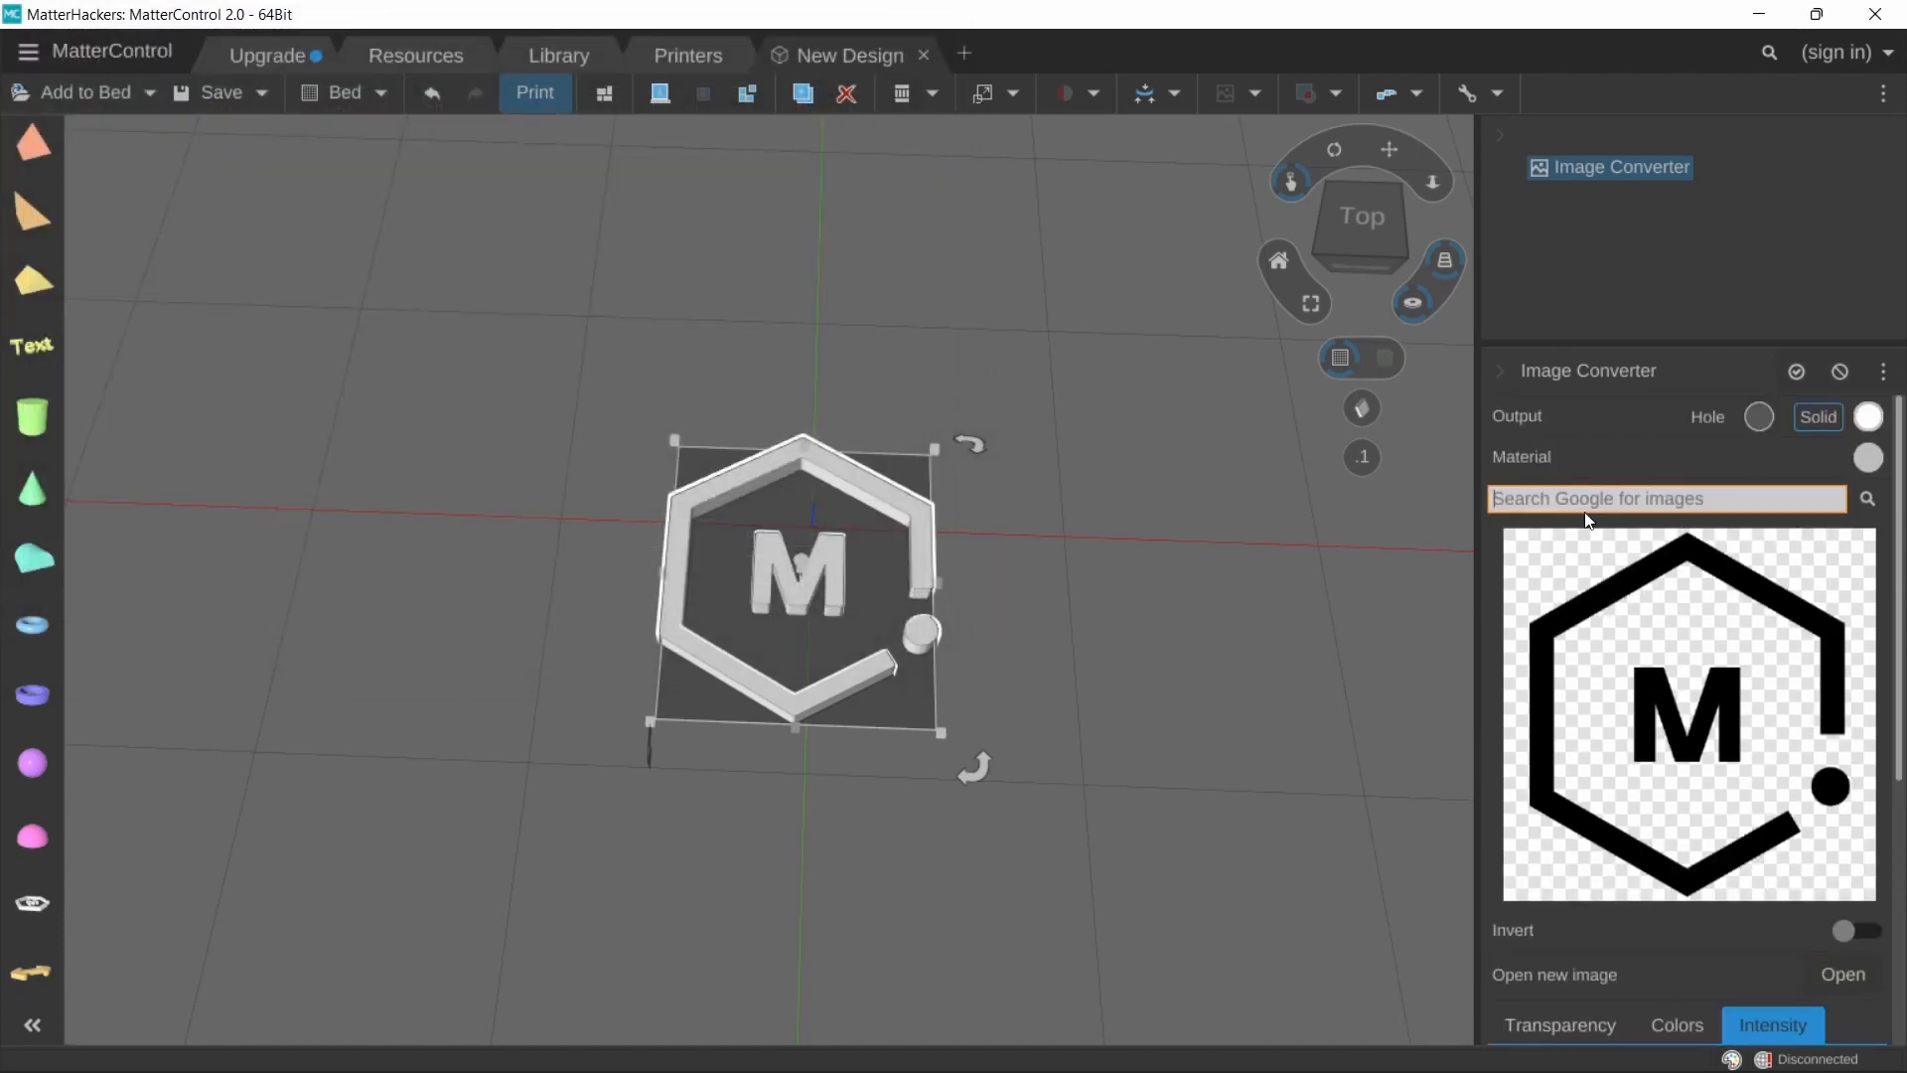
pyautogui.write('dog')
pyautogui.click(1868, 498)
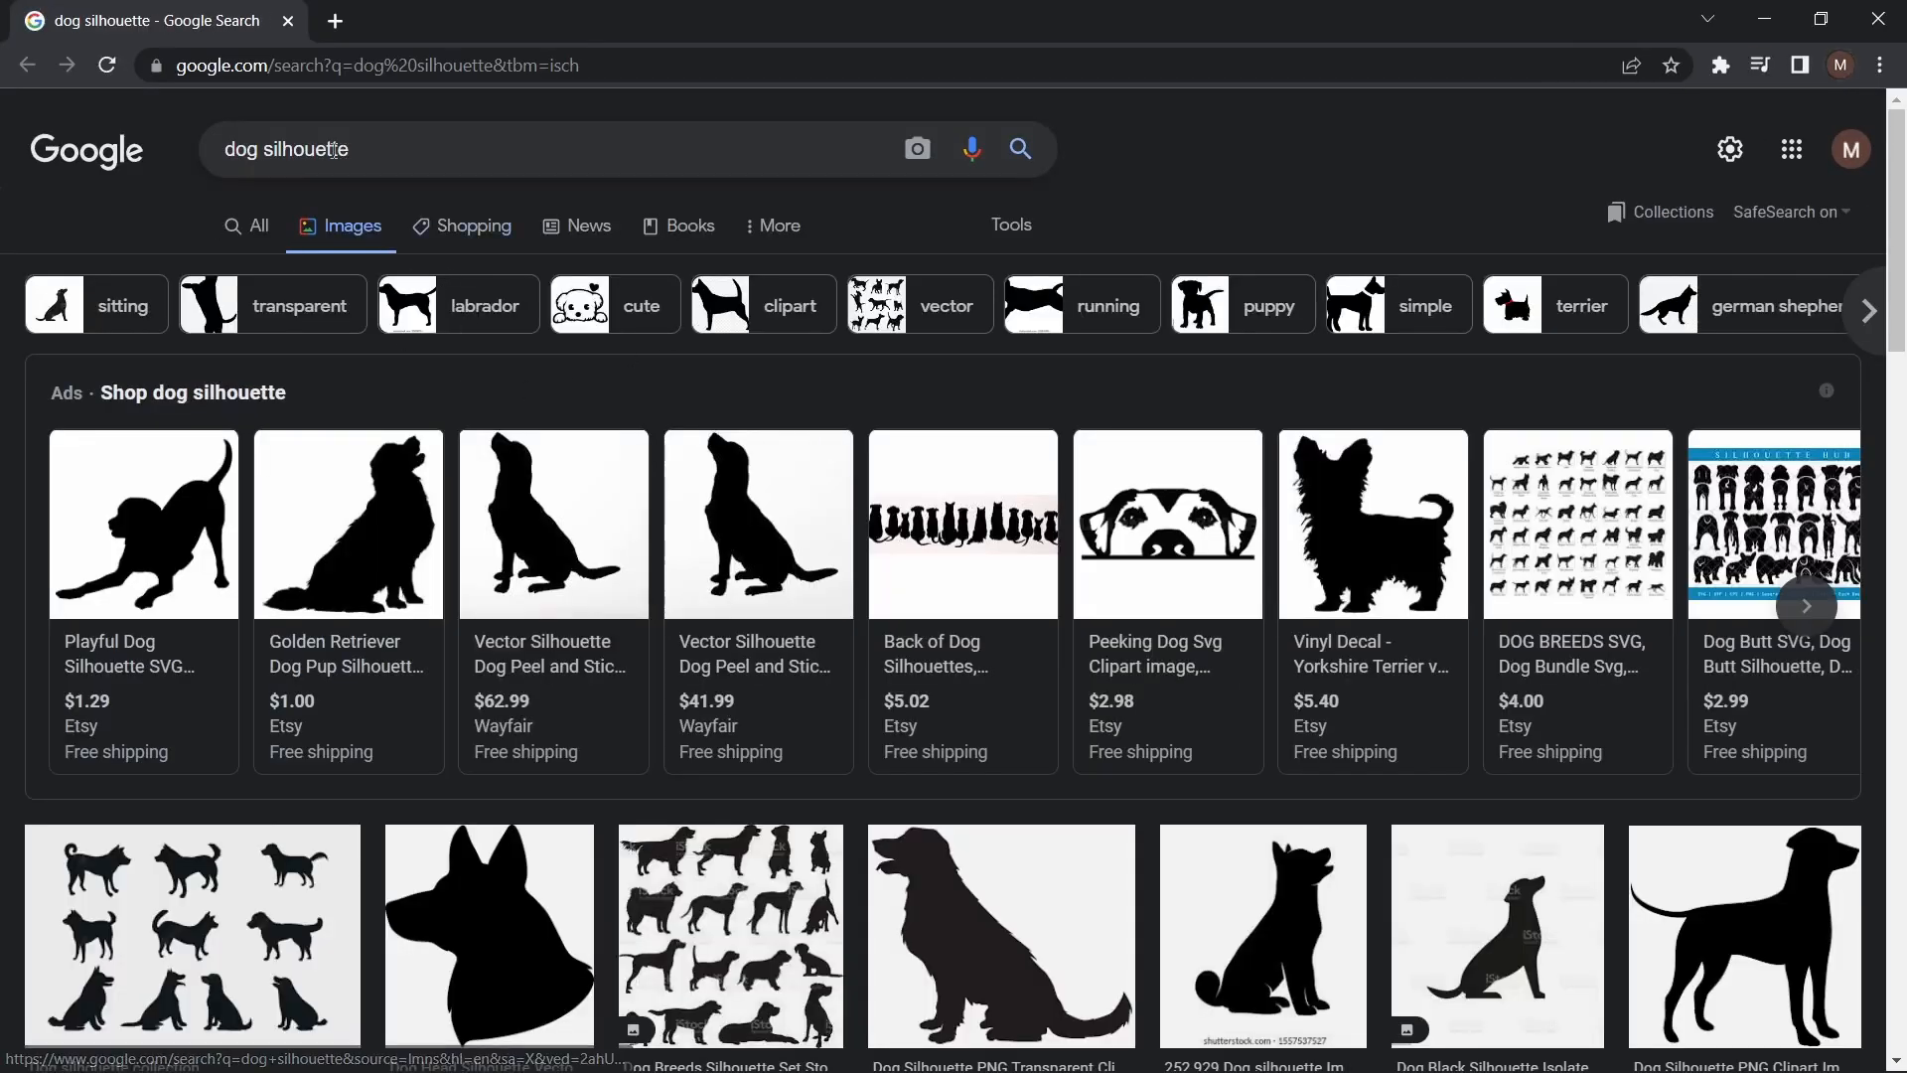
# Open the Vecteezy dog head silhouette from the image results and copy the image
pyautogui.scroll(-3, 586, 467)
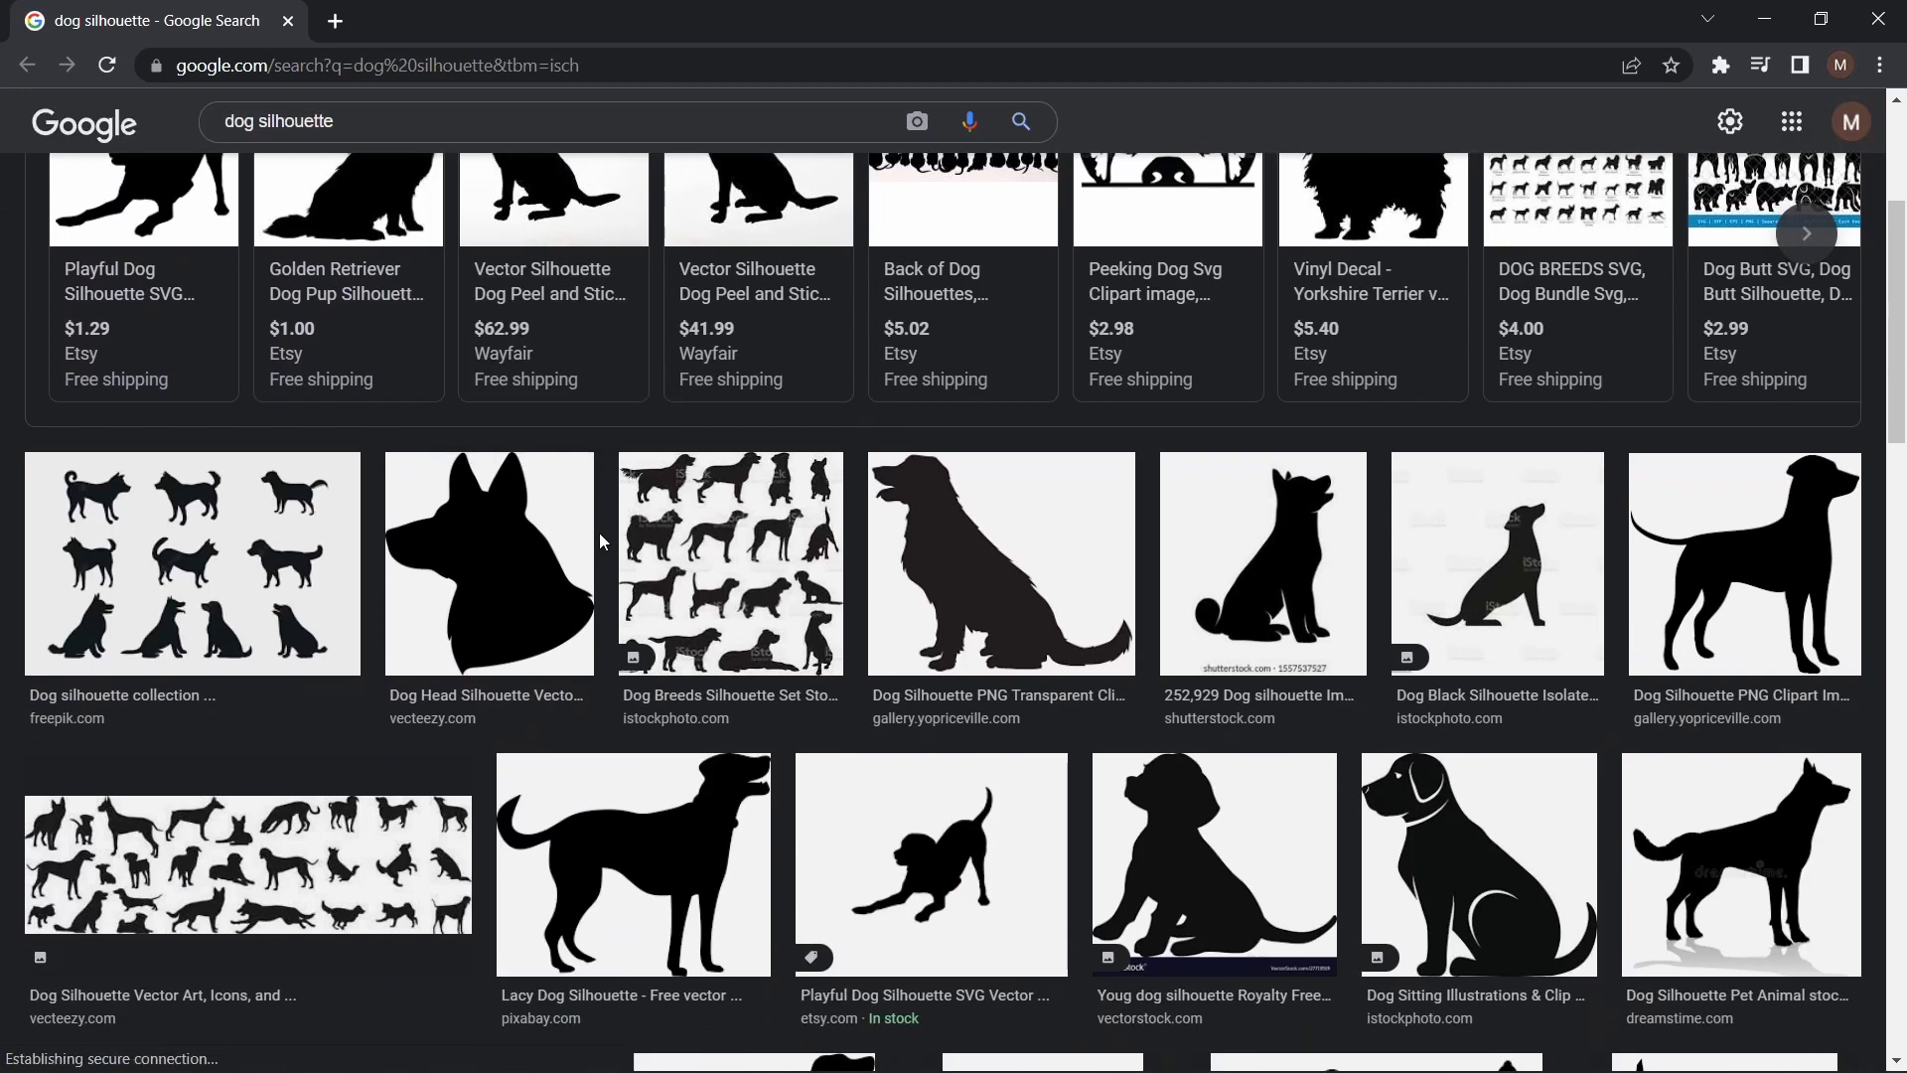
pyautogui.click(504, 559)
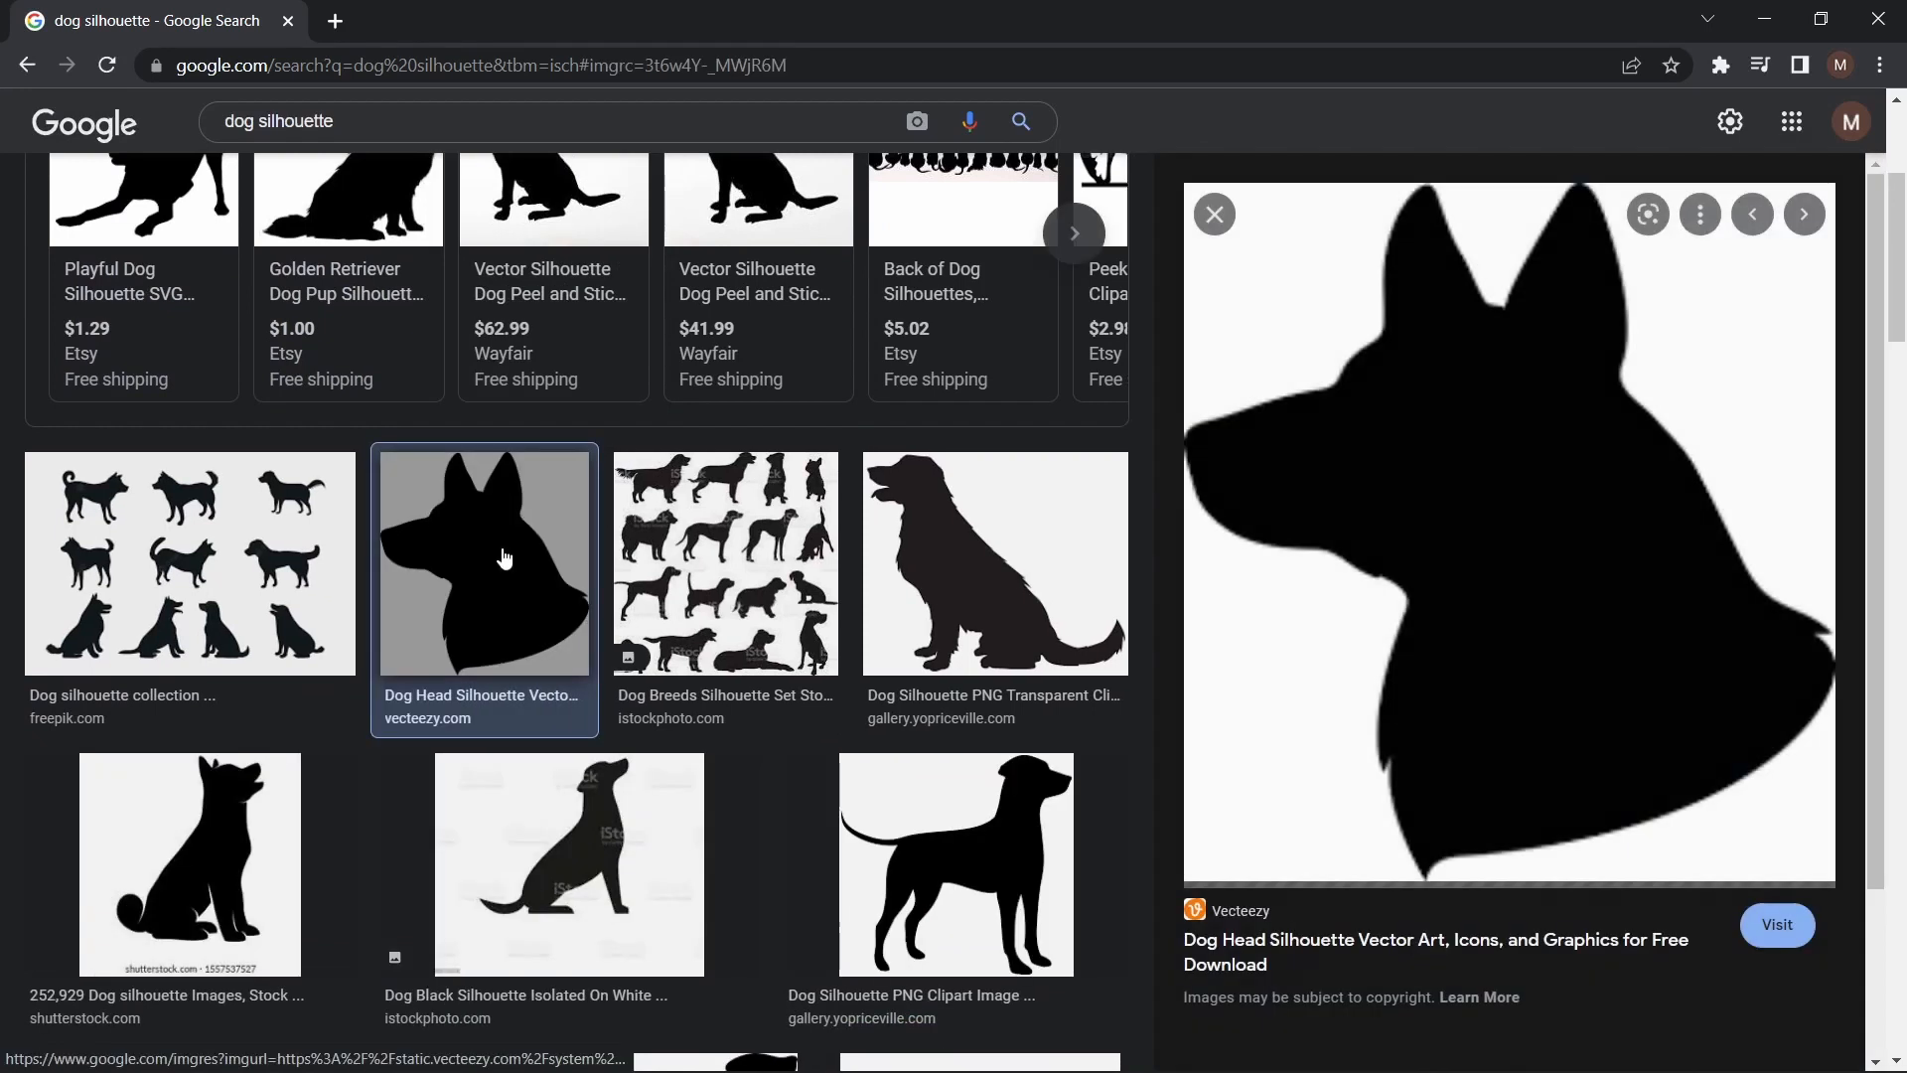
pyautogui.rightClick(1463, 535)
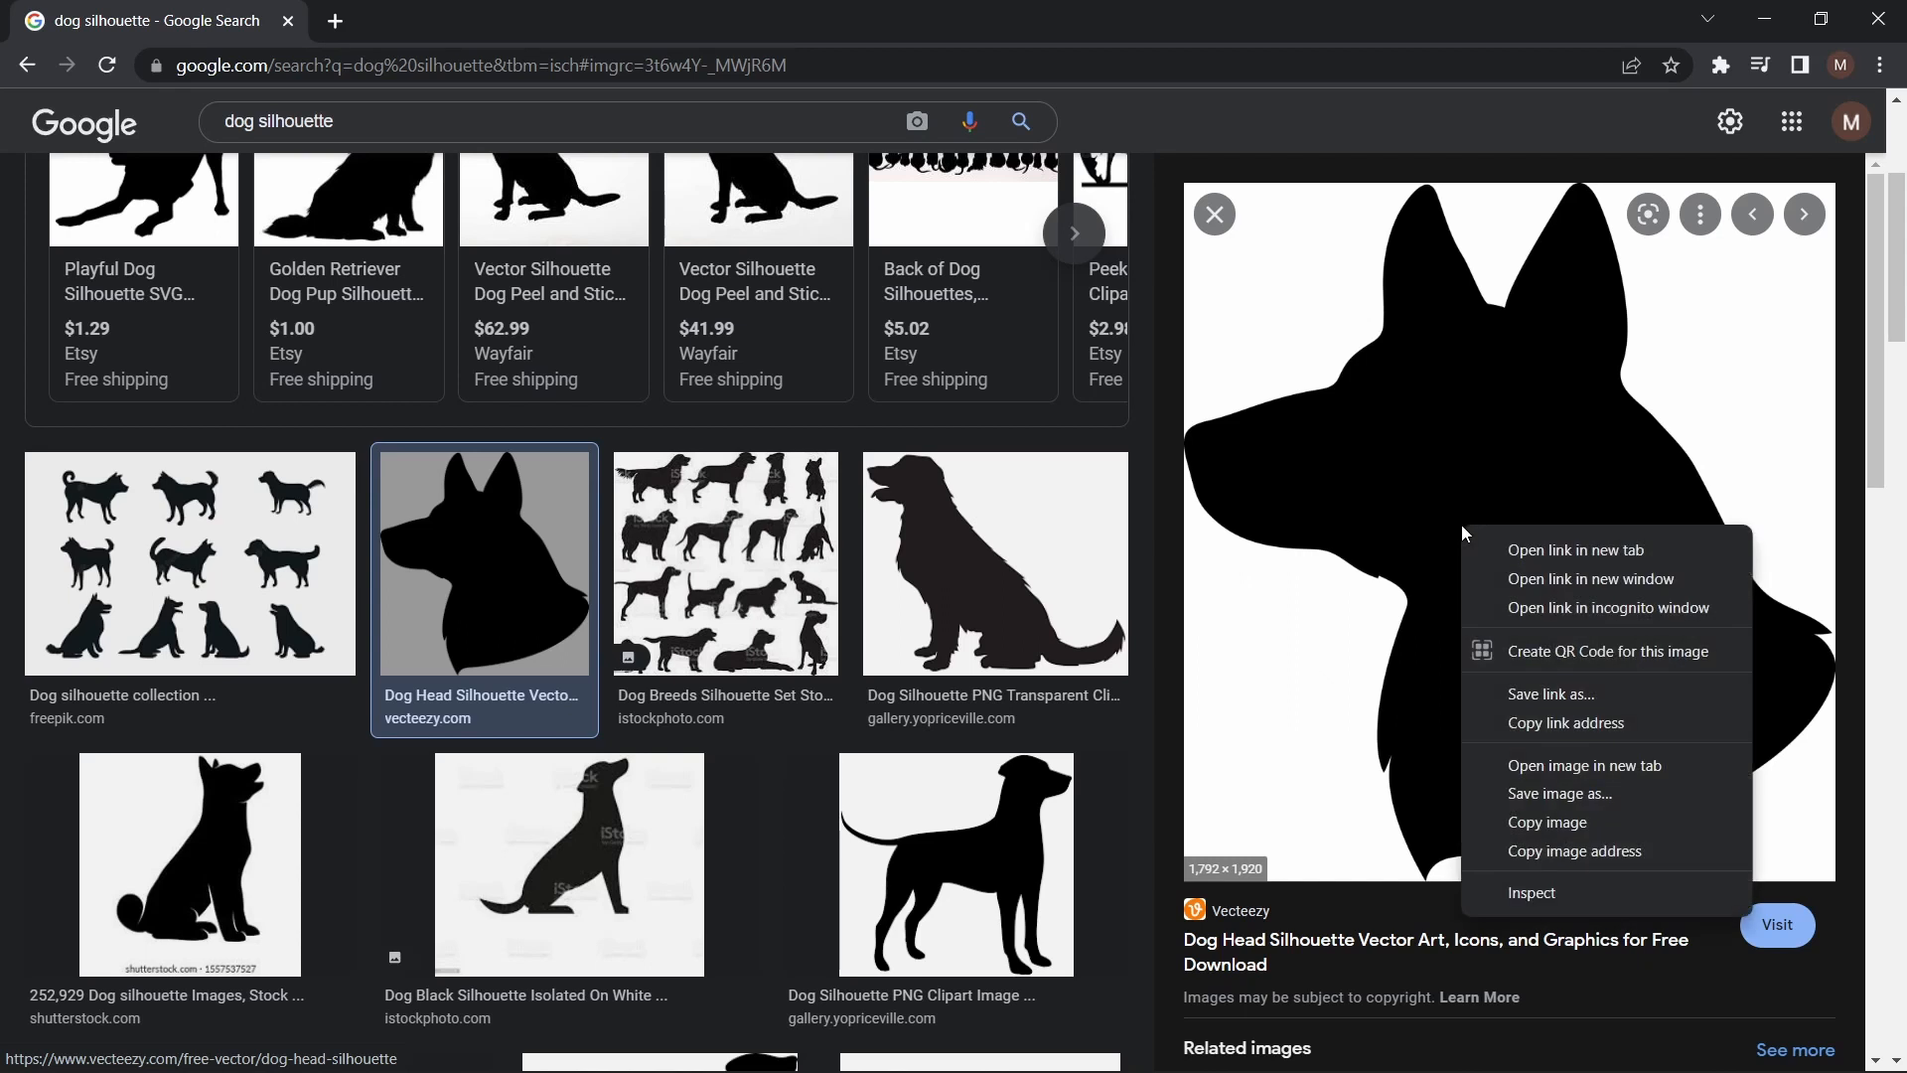
pyautogui.click(1635, 821)
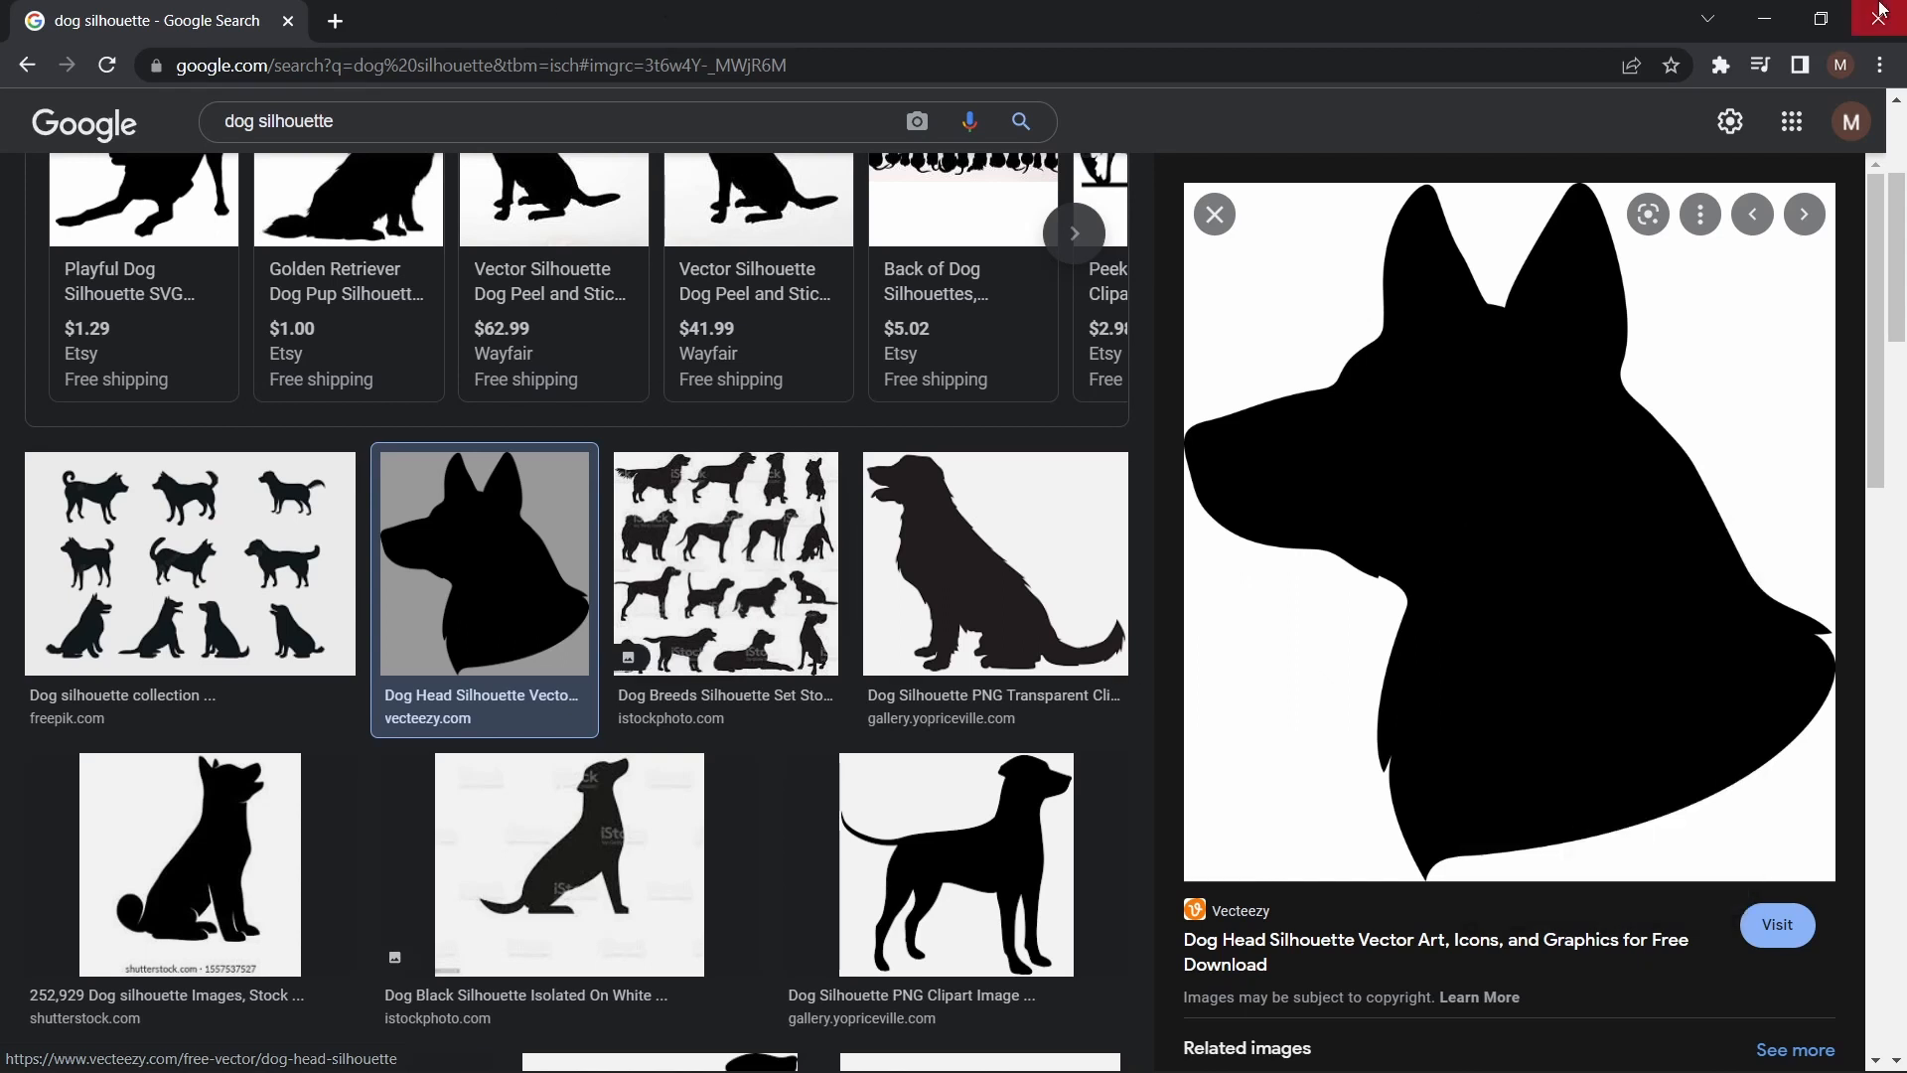
# Switch back to MatterControl and paste the dog head silhouette over the Image Converter's source image
pyautogui.click(1764, 20)
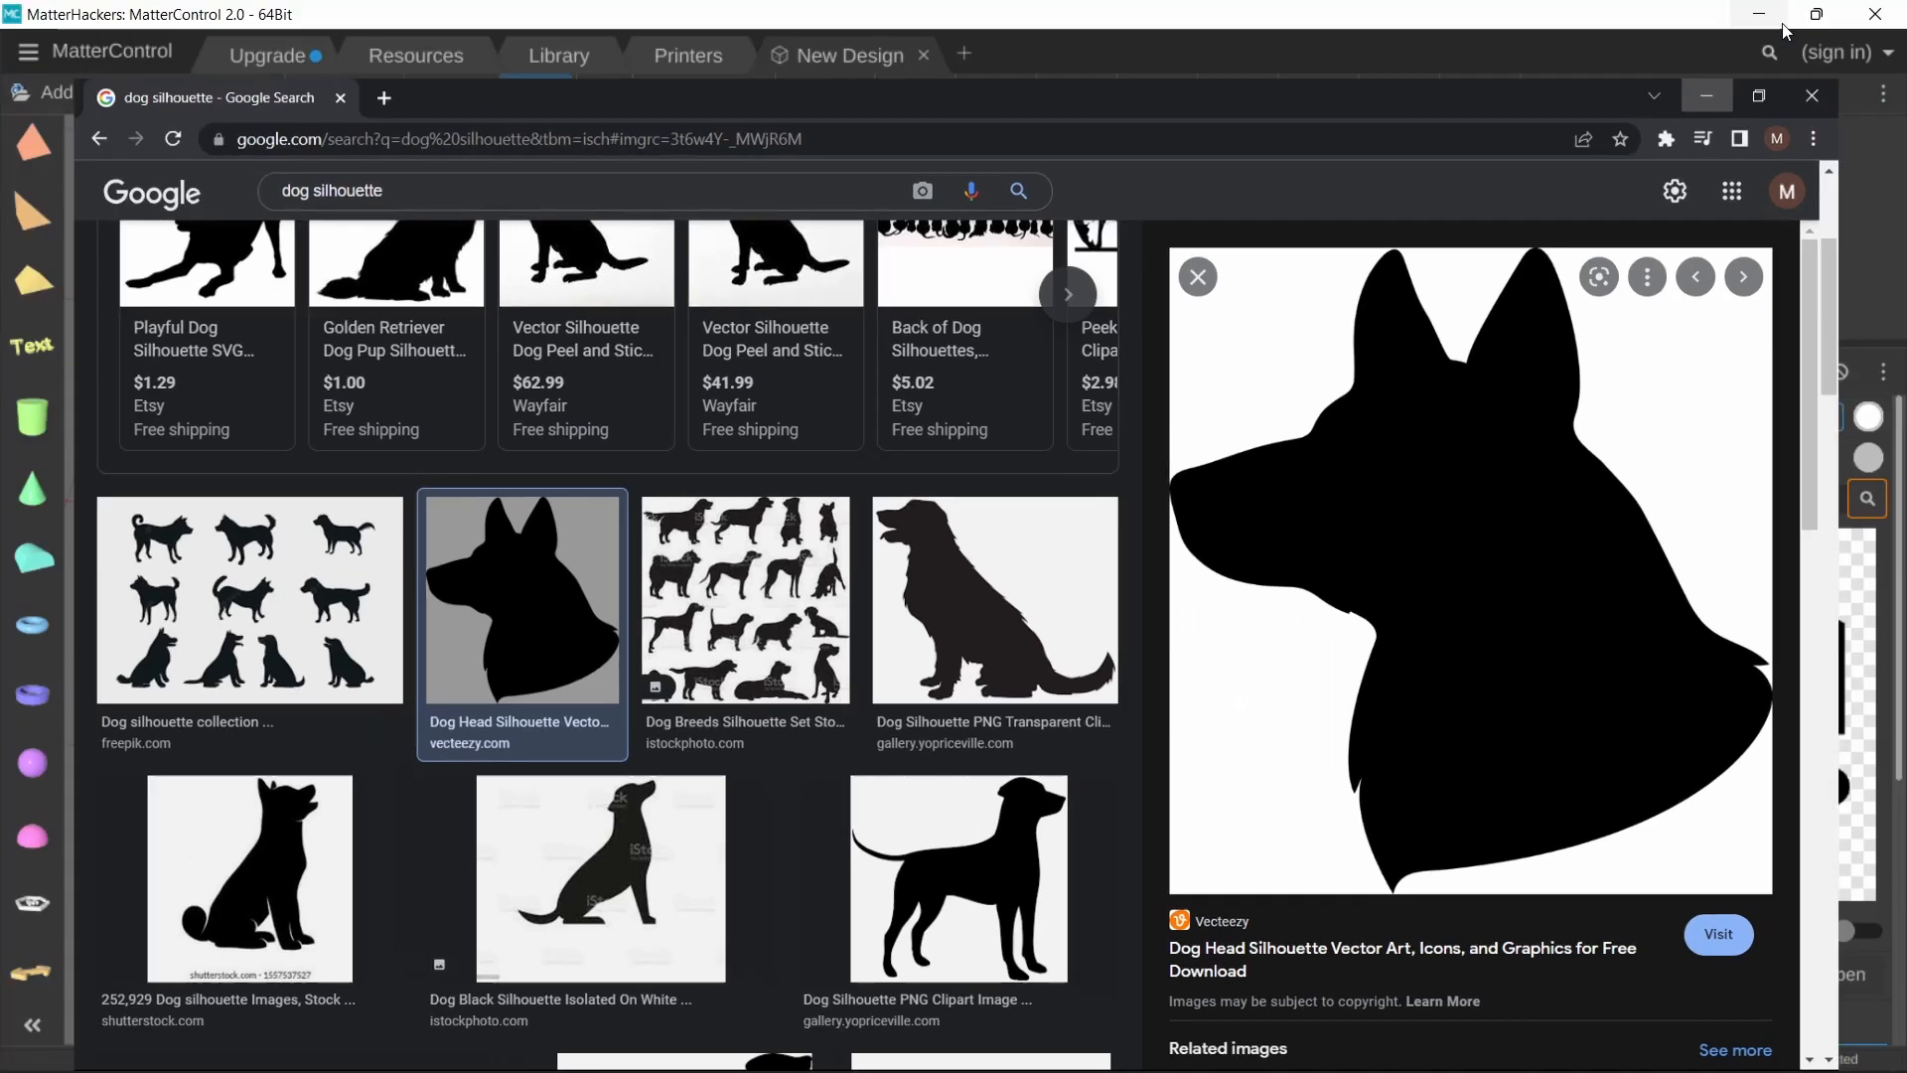
pyautogui.rightClick(1697, 669)
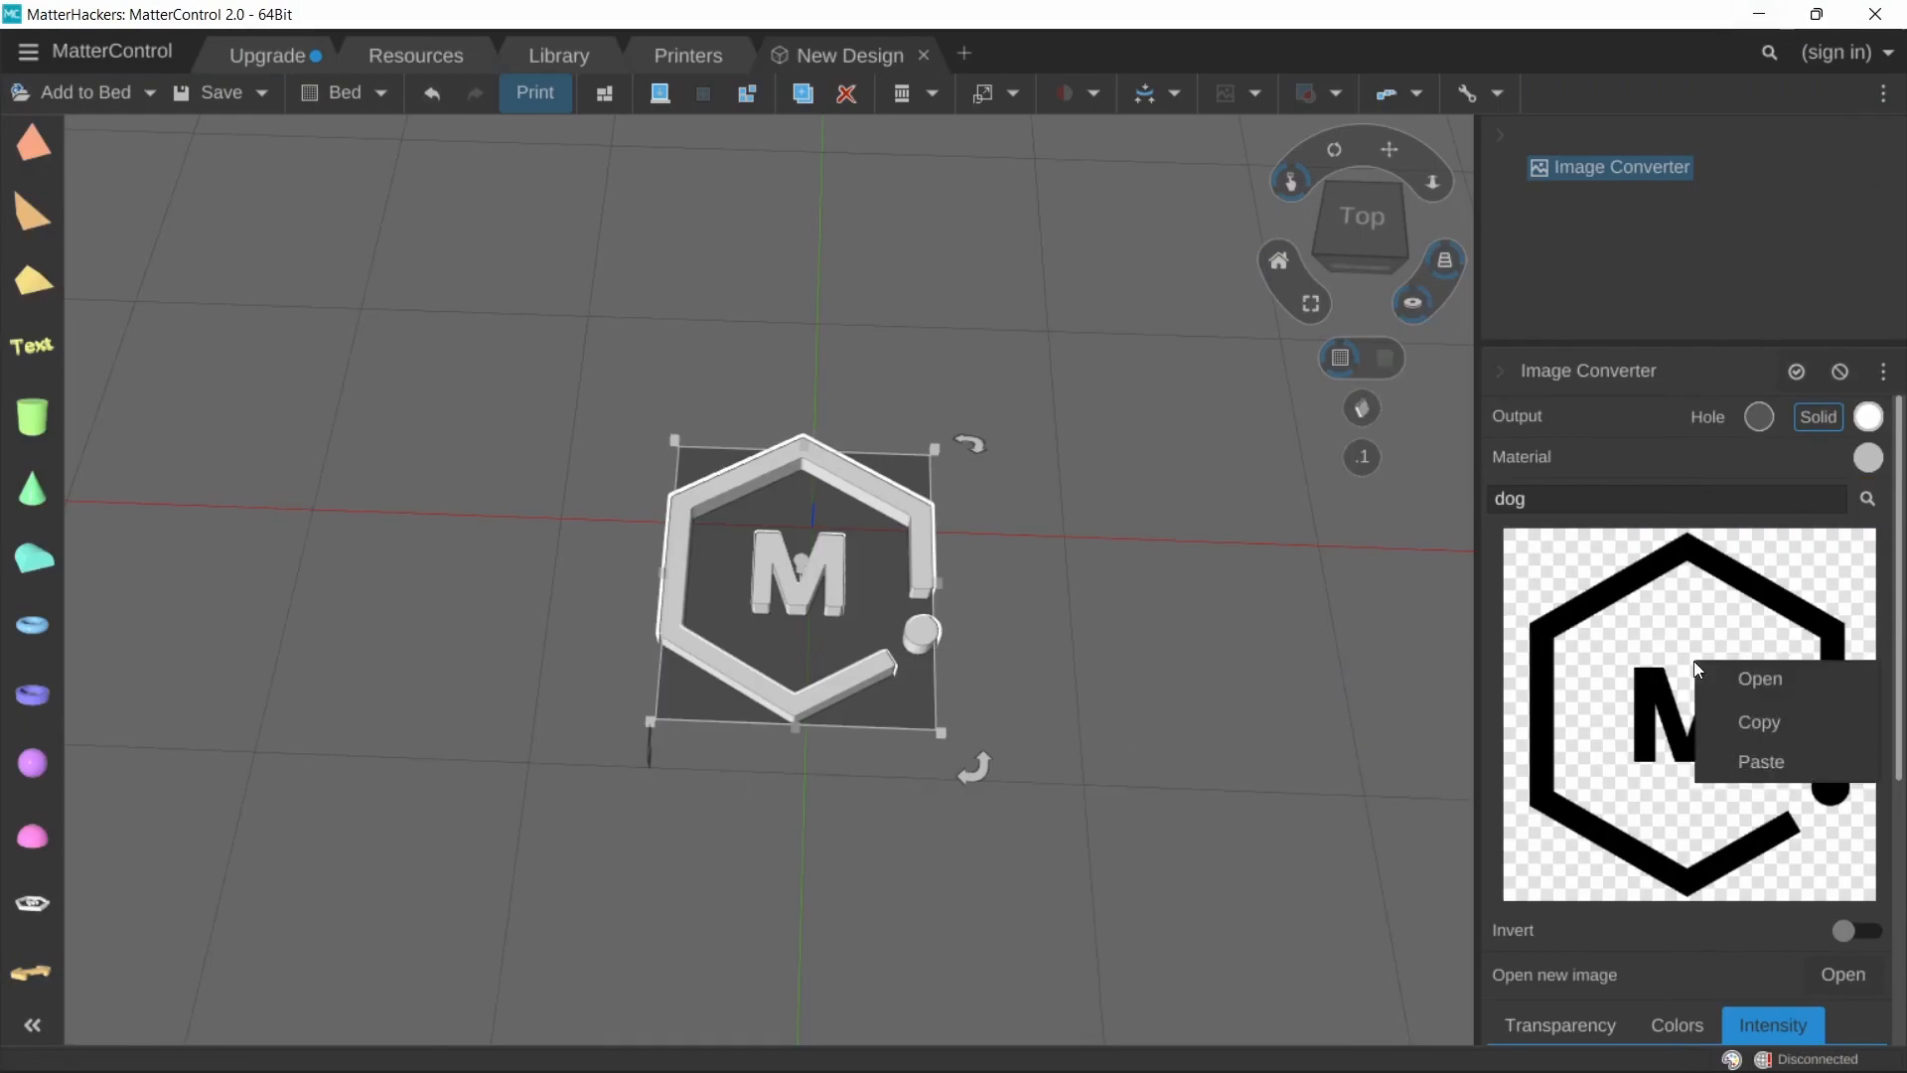
pyautogui.click(1761, 762)
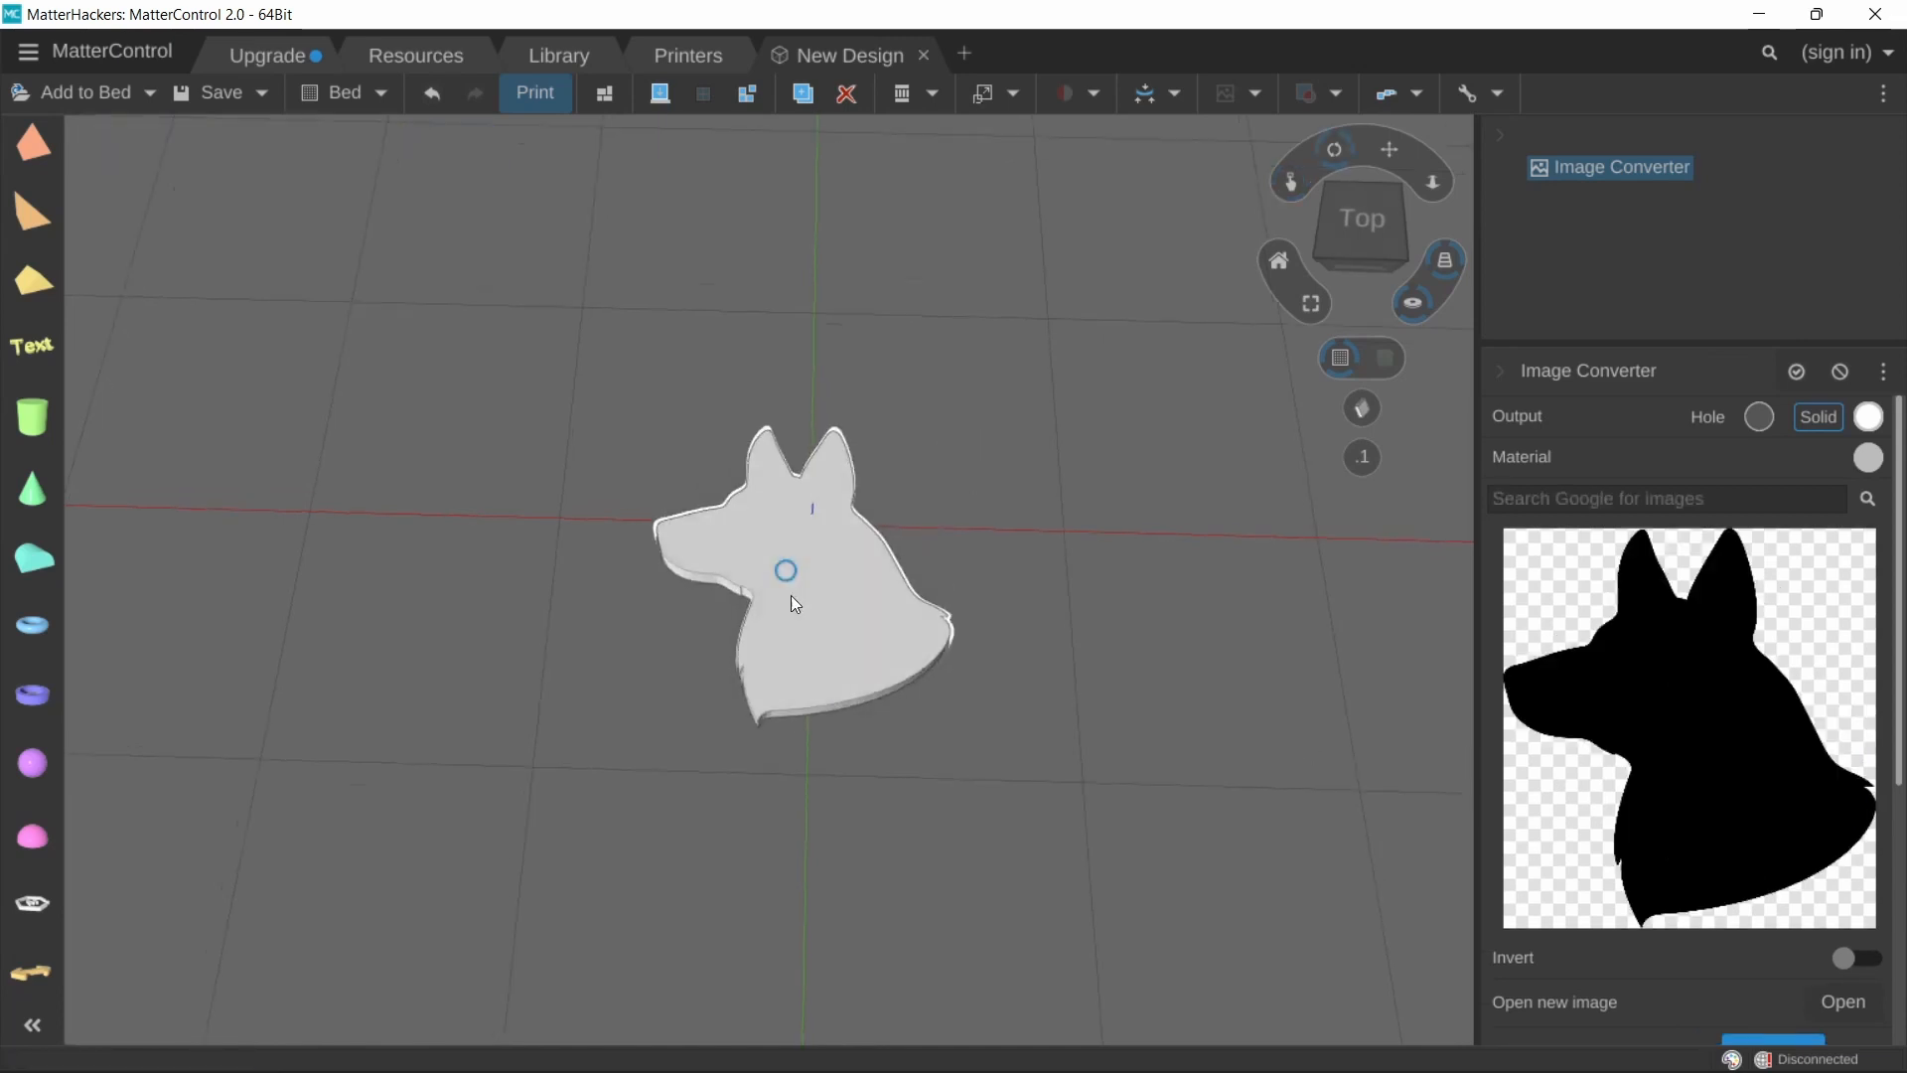
# Examine the extruded dog head from above, from a low front angle and close up
pyautogui.moveTo(791, 594); pyautogui.dragTo(790, 676, button='right')
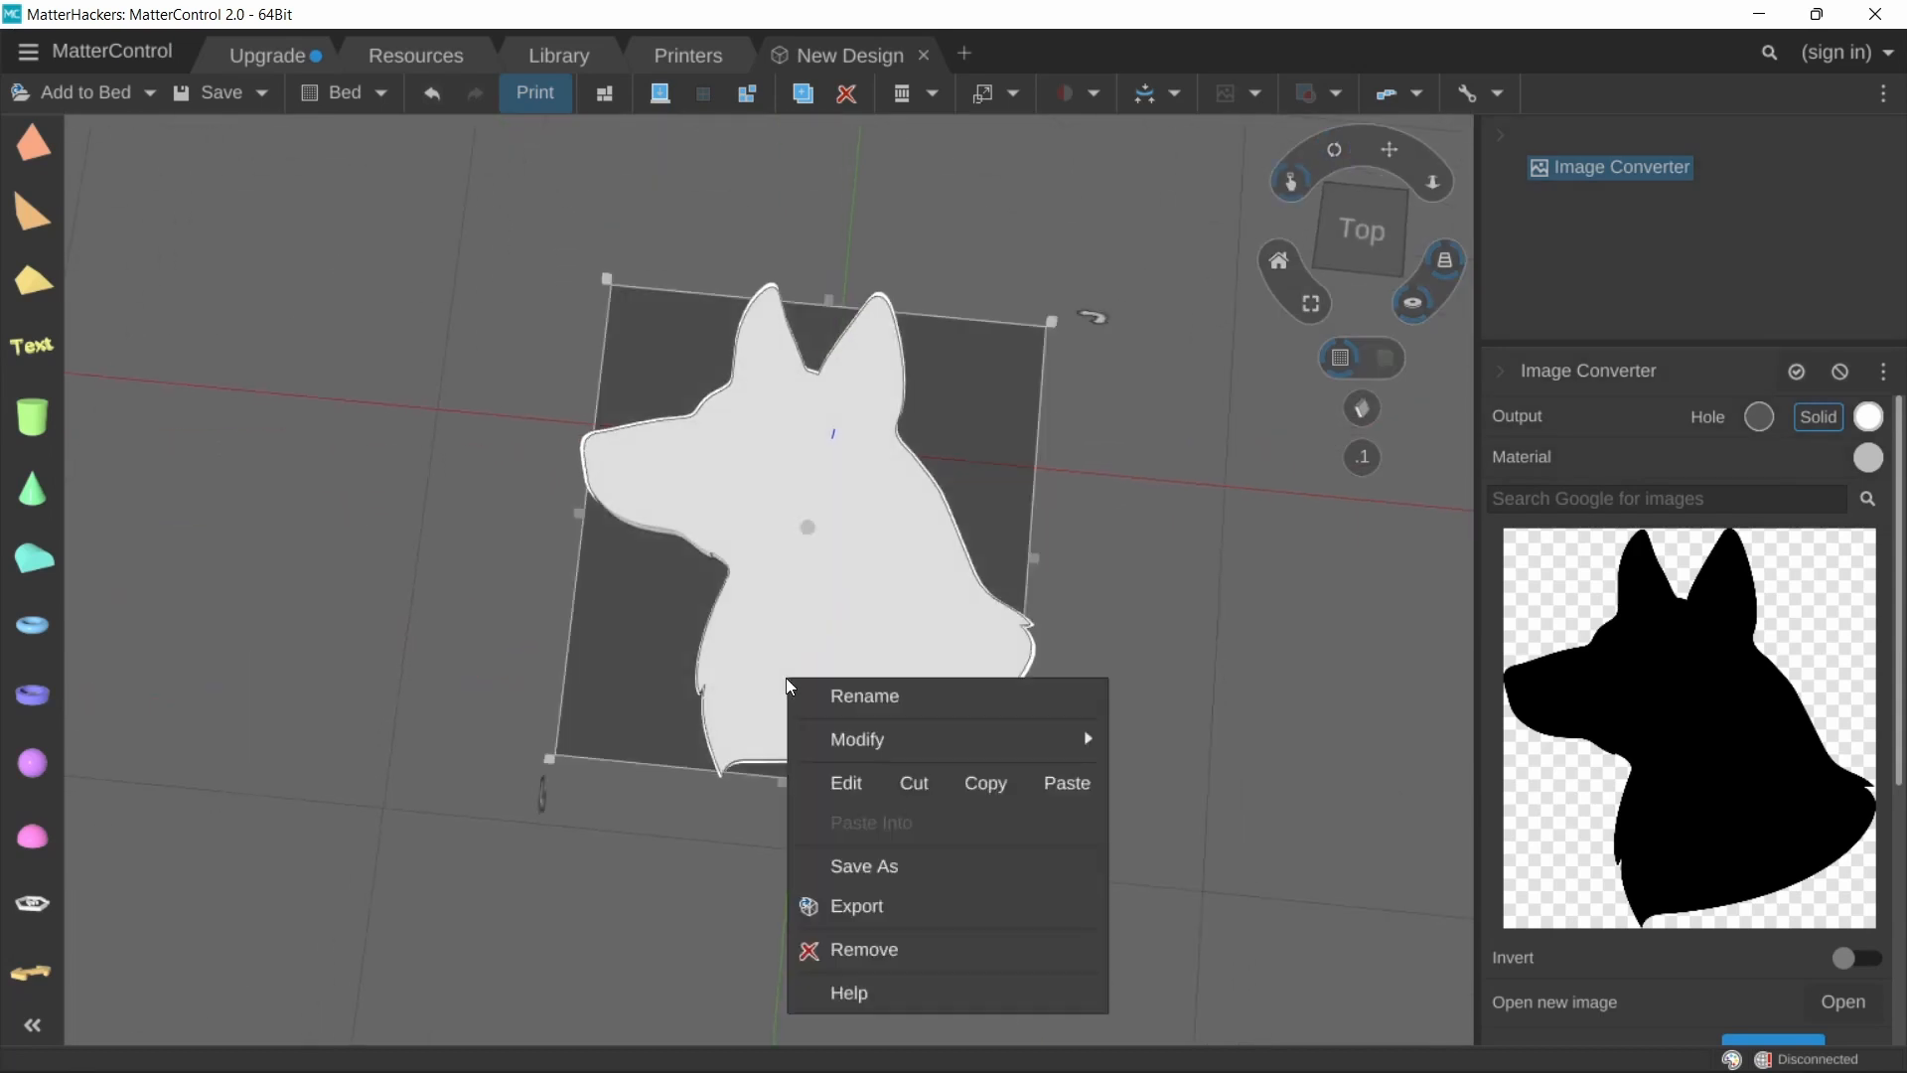
pyautogui.click(1112, 656)
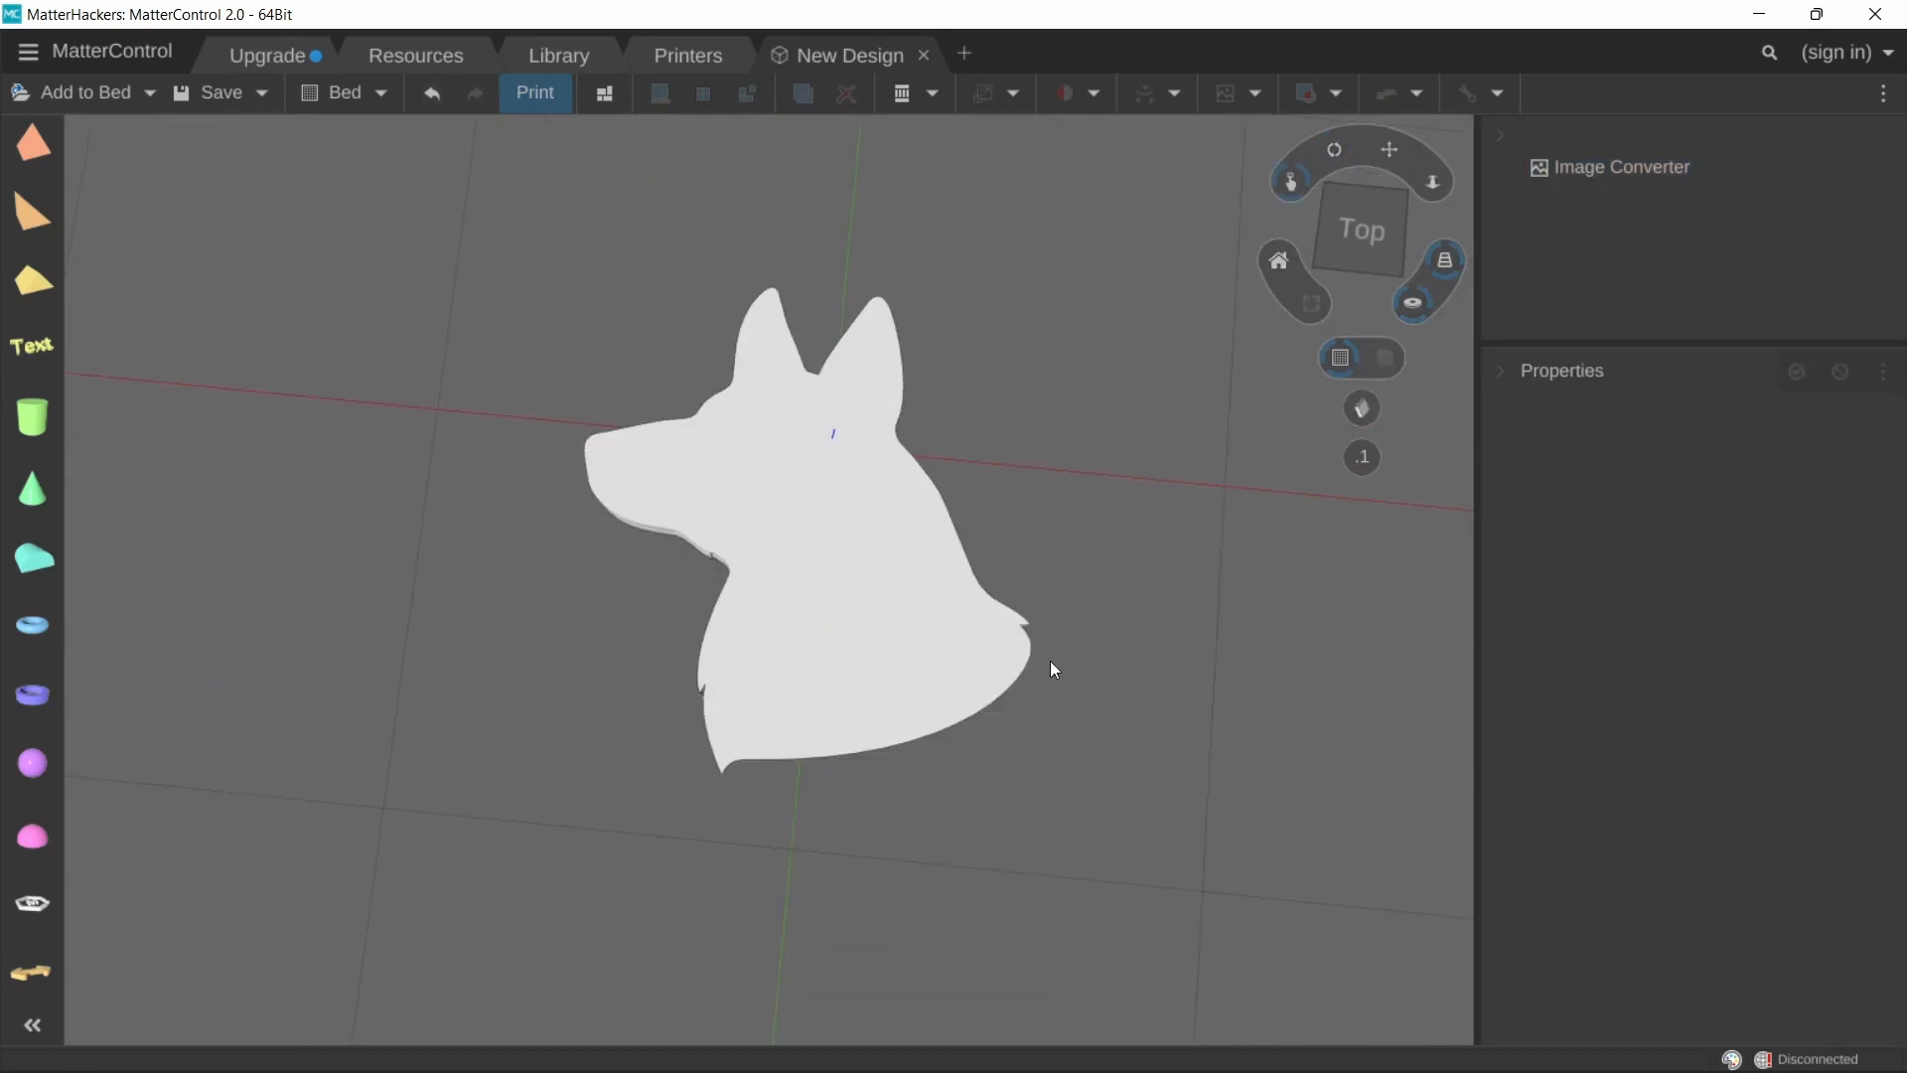
pyautogui.click(884, 608)
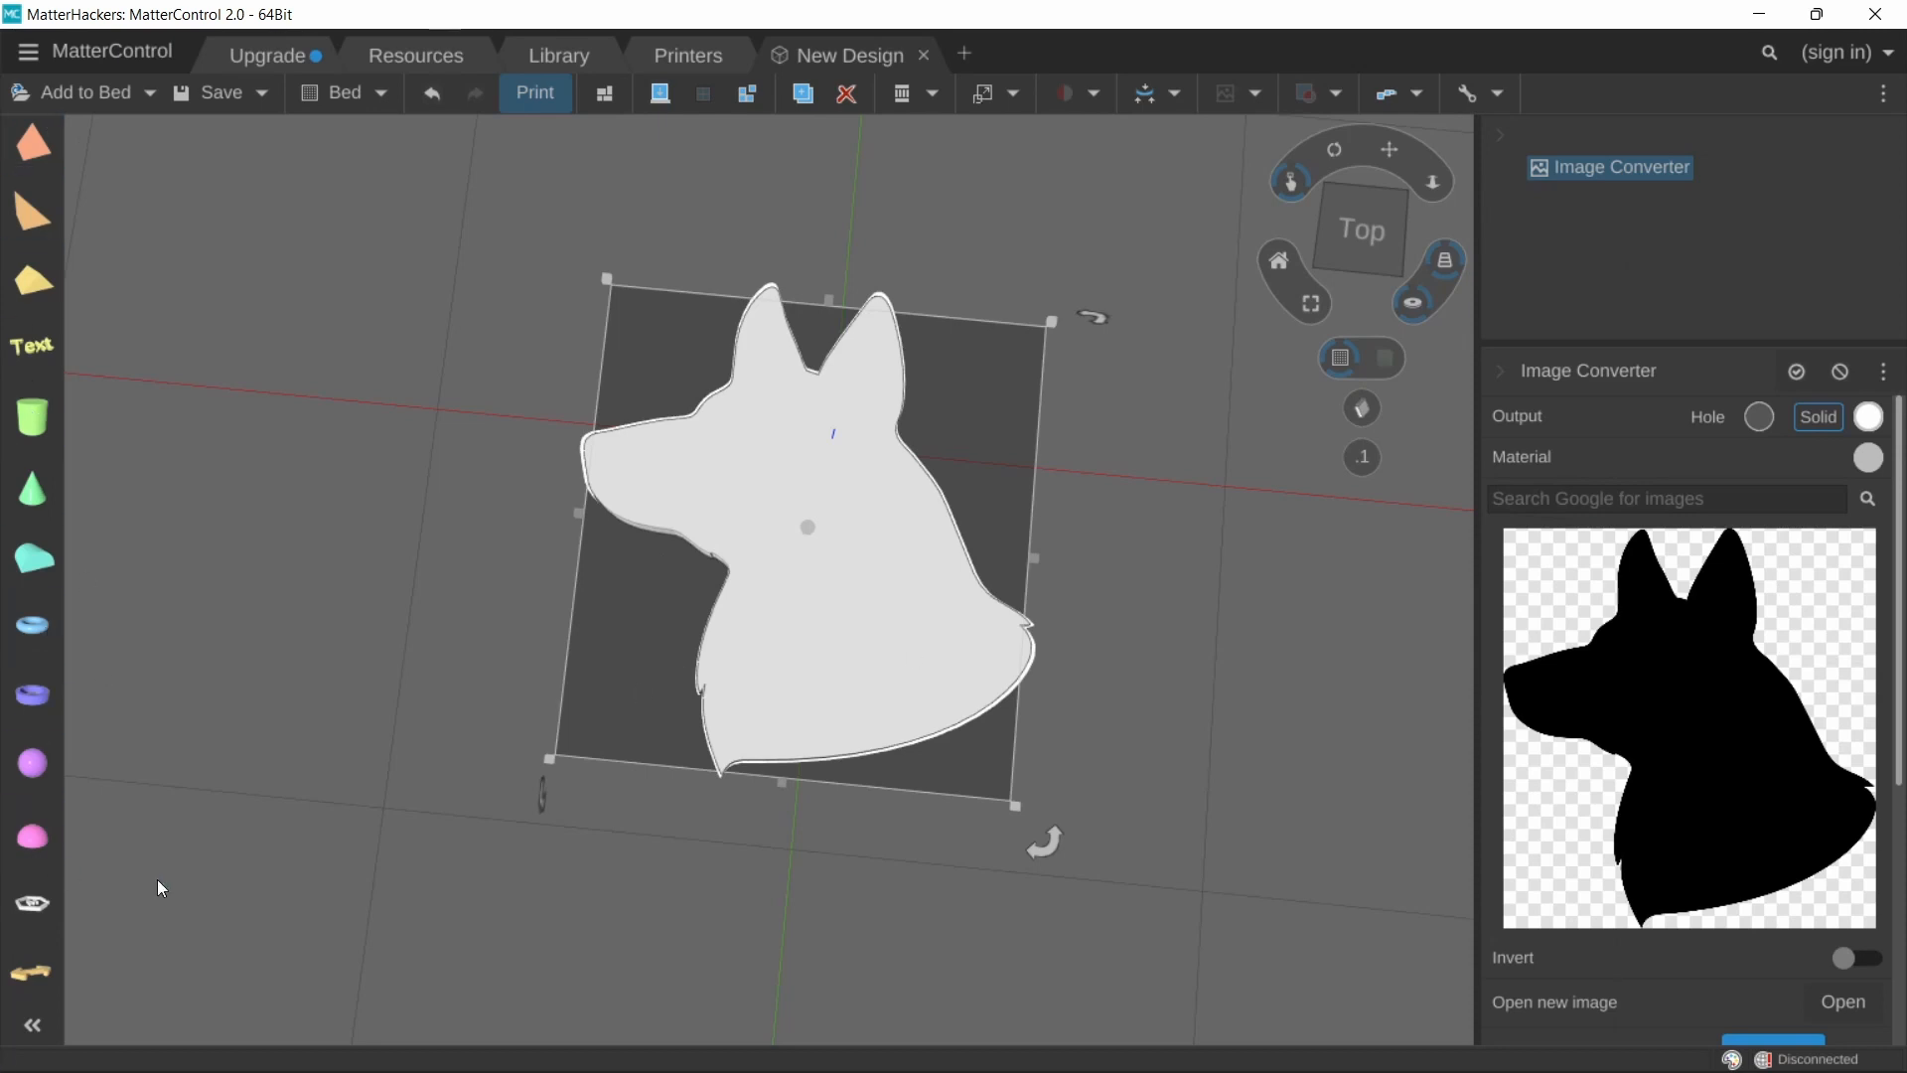
pyautogui.moveTo(696, 829); pyautogui.dragTo(650, 425, button='right')
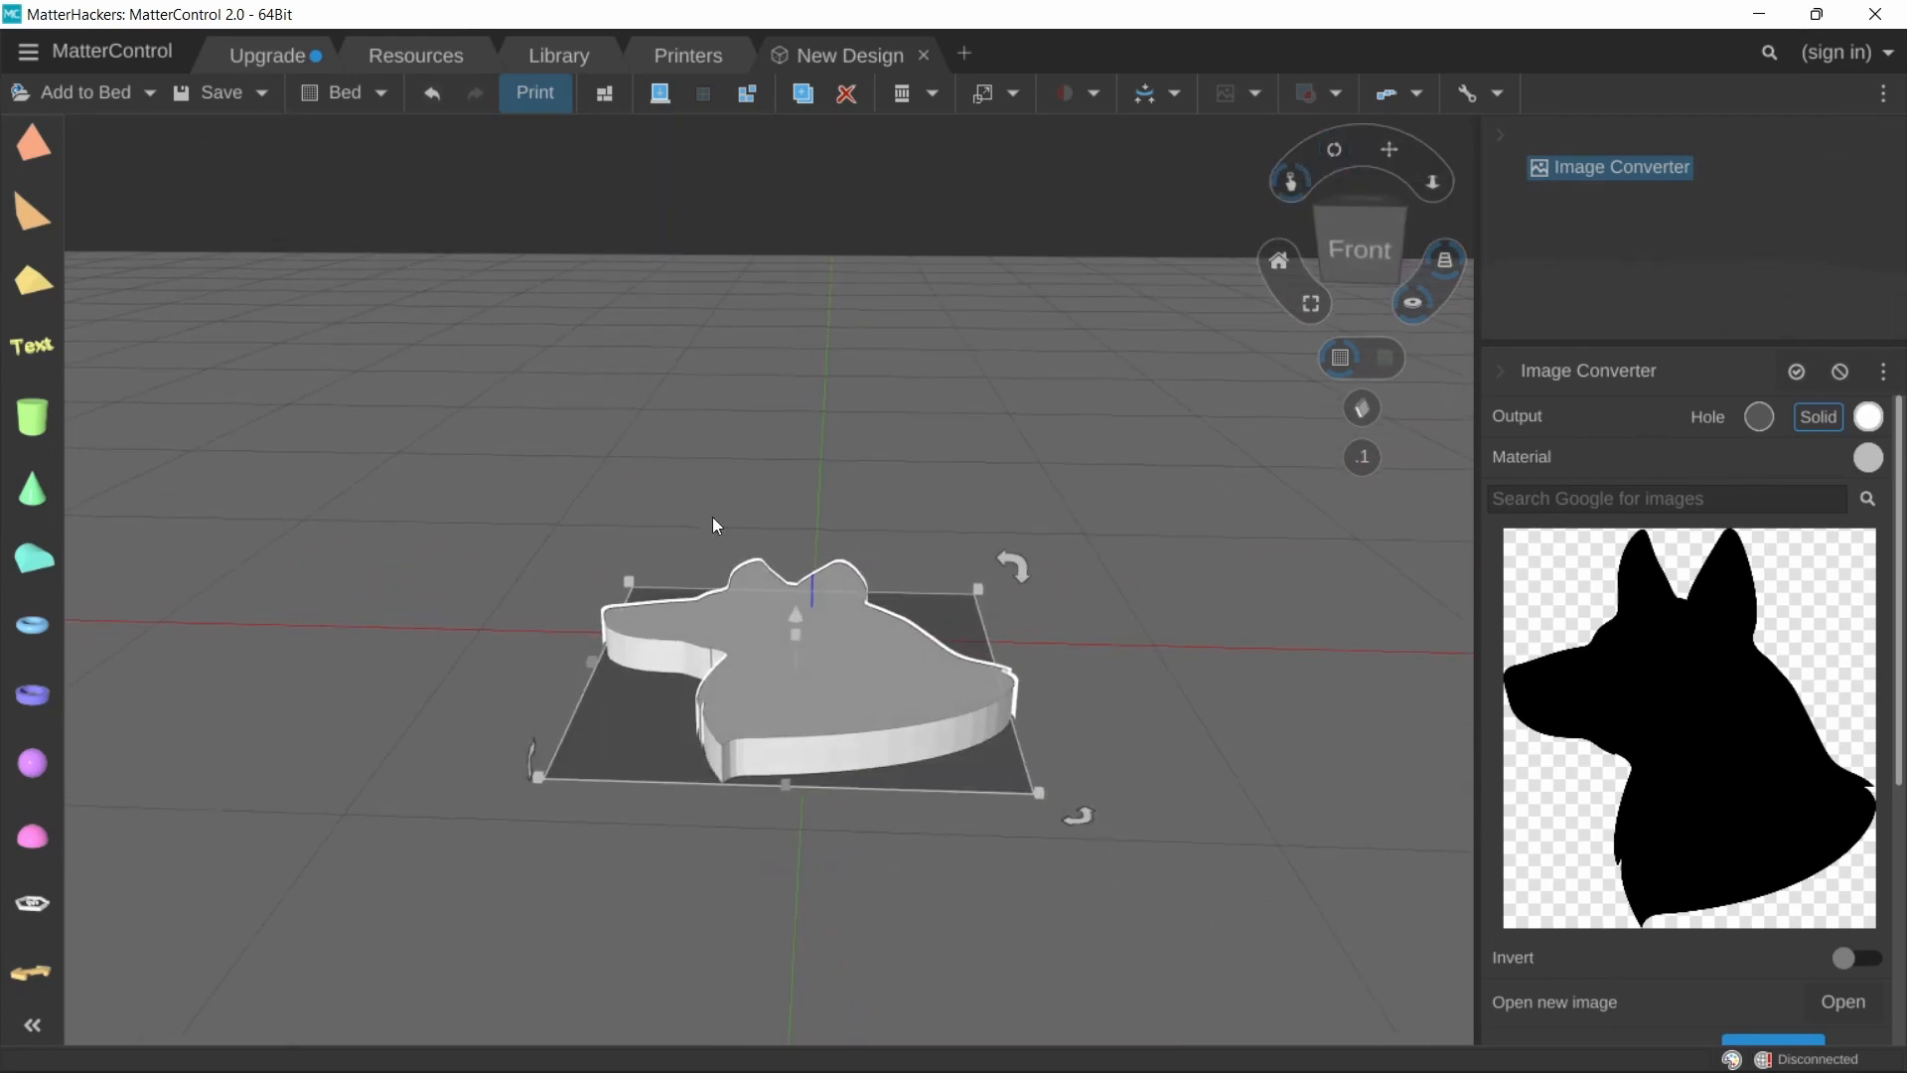
pyautogui.moveTo(716, 524); pyautogui.dragTo(757, 666, button='right')
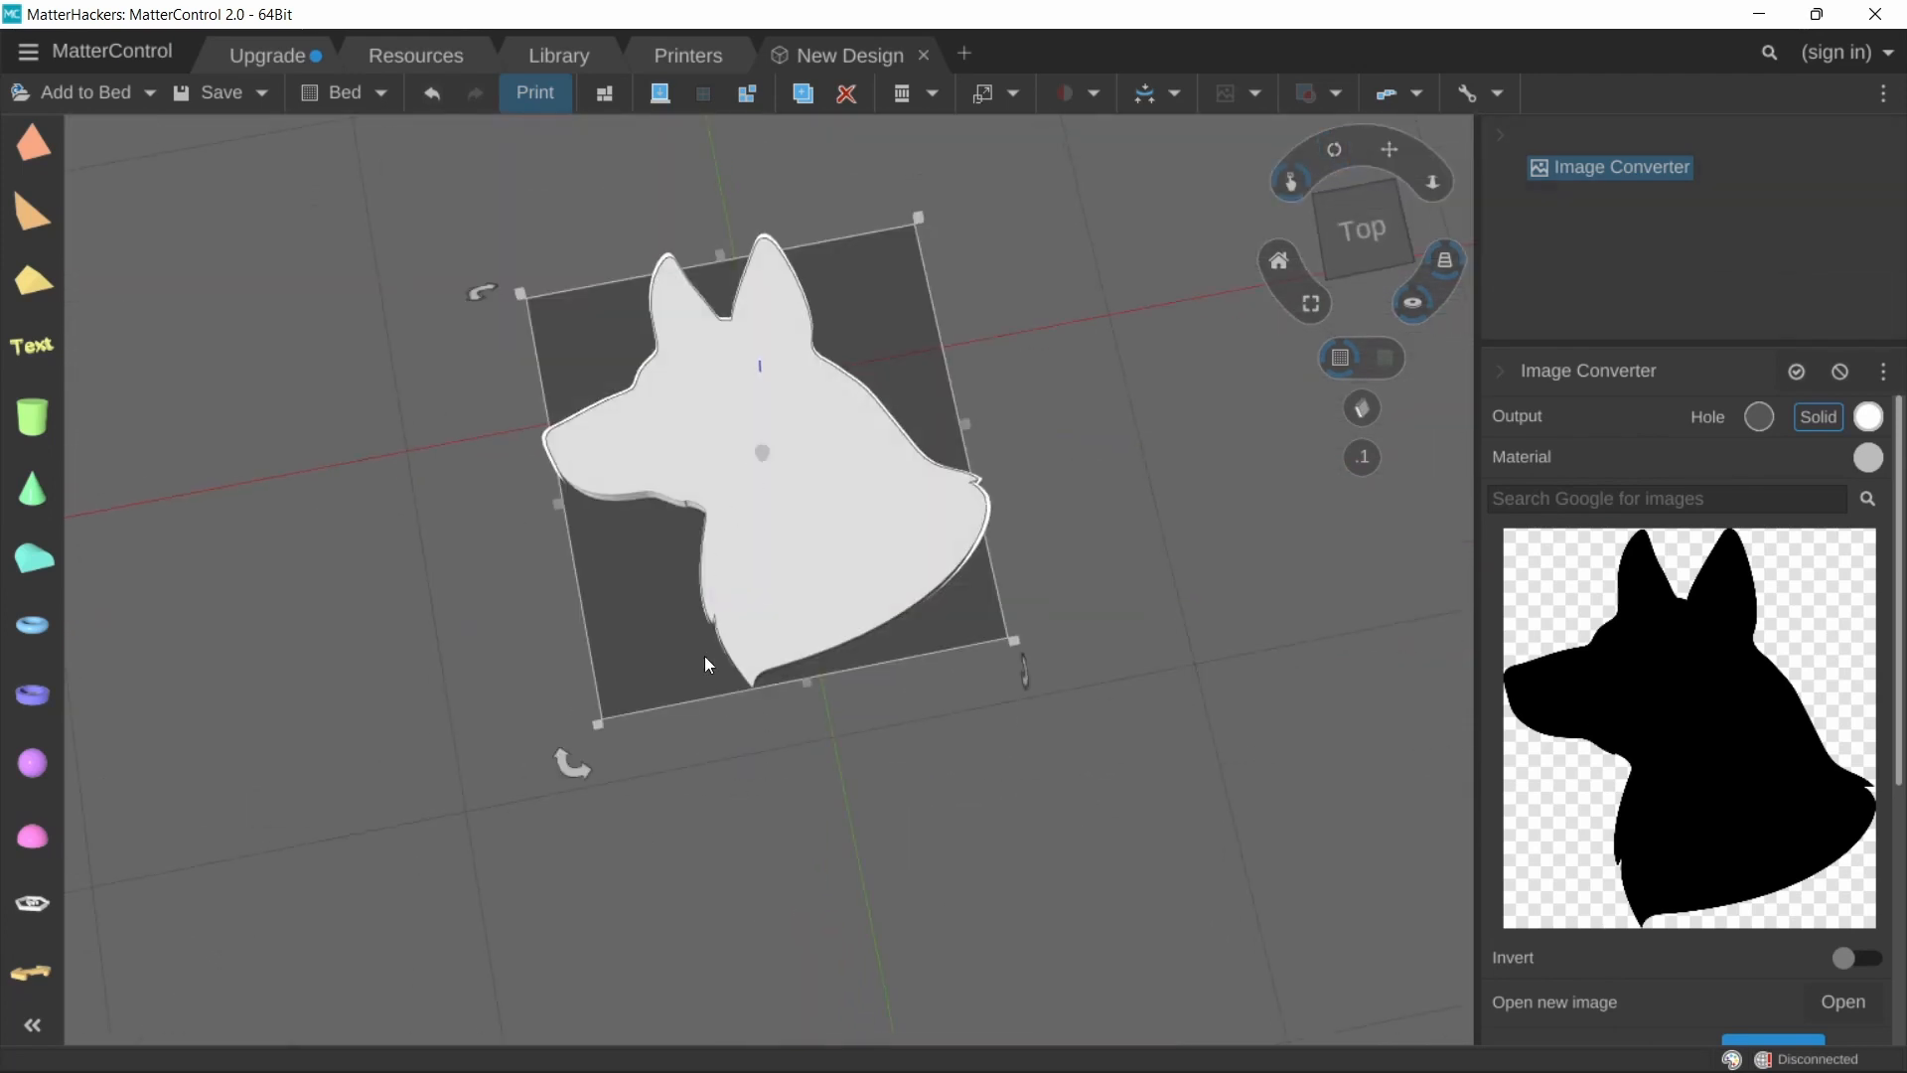
pyautogui.scroll(3, 859, 482)
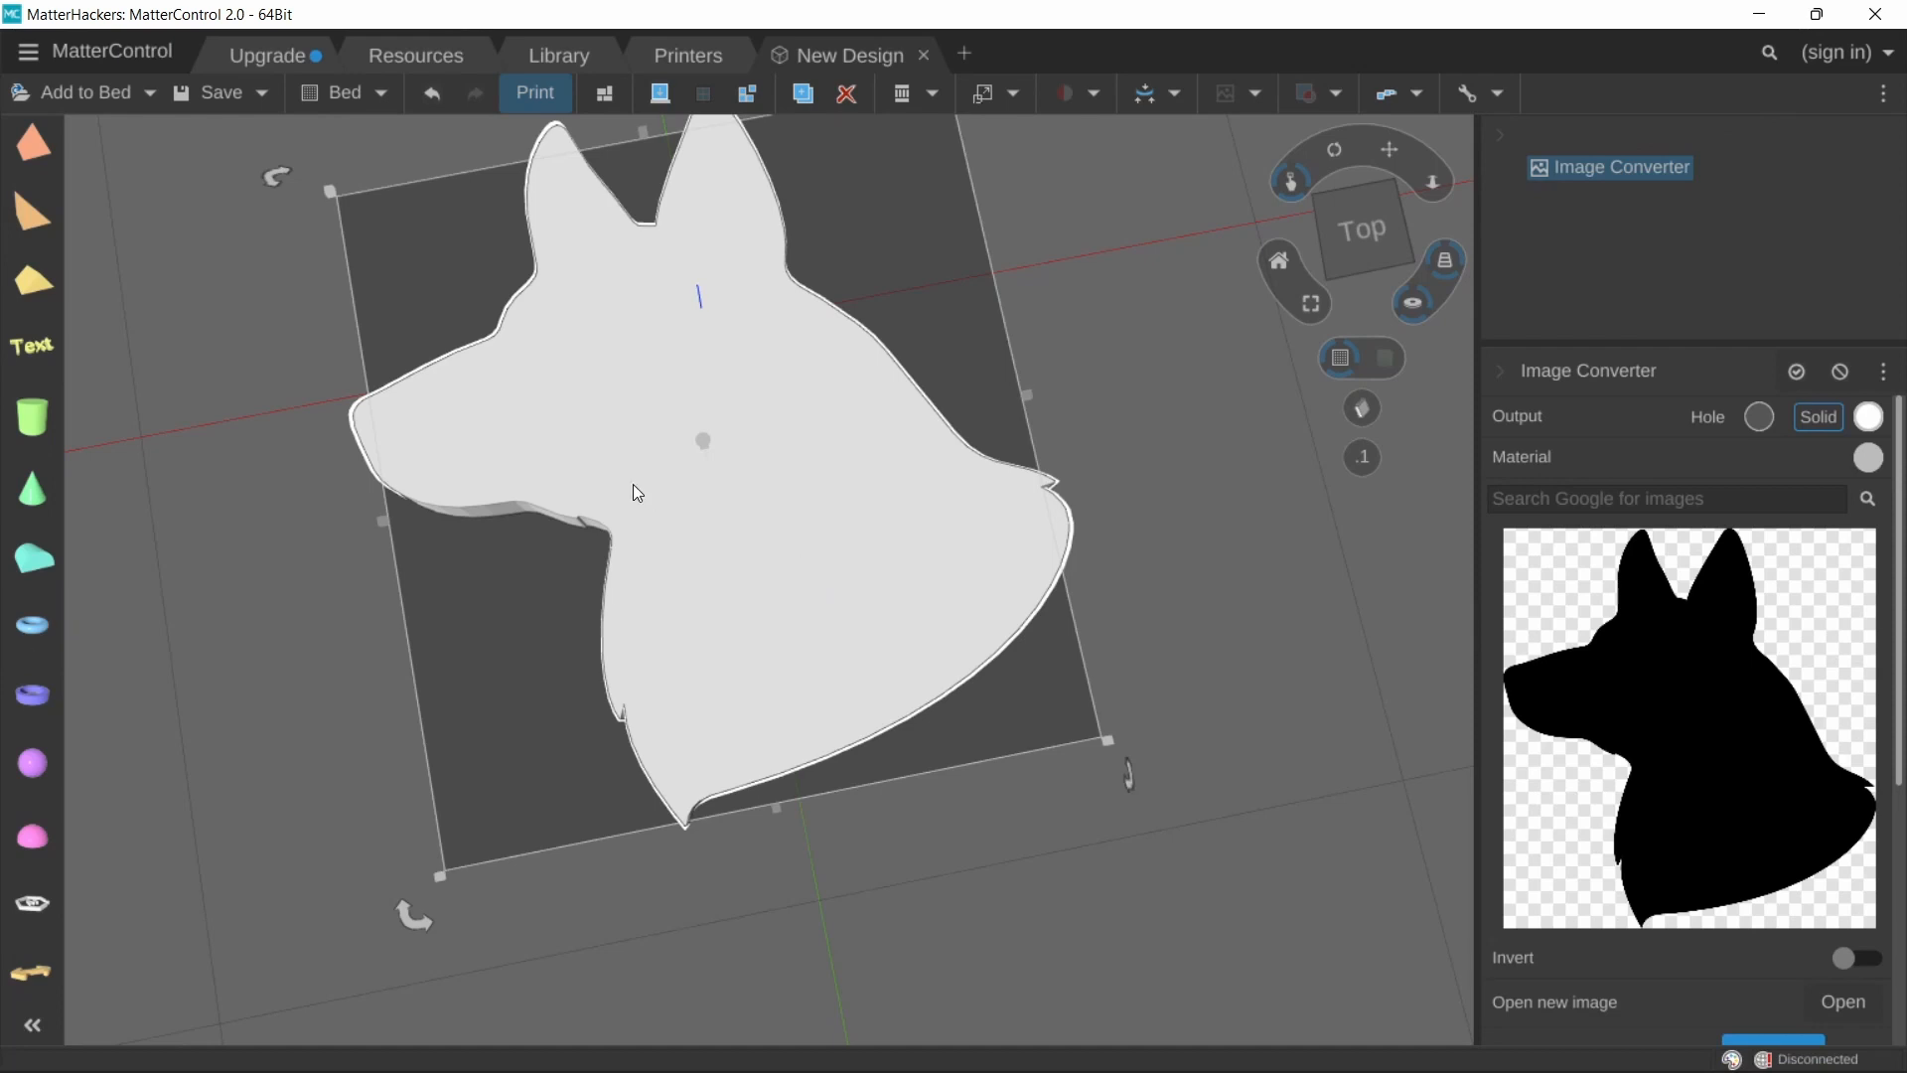
pyautogui.moveTo(692, 515); pyautogui.dragTo(682, 618, button='middle')
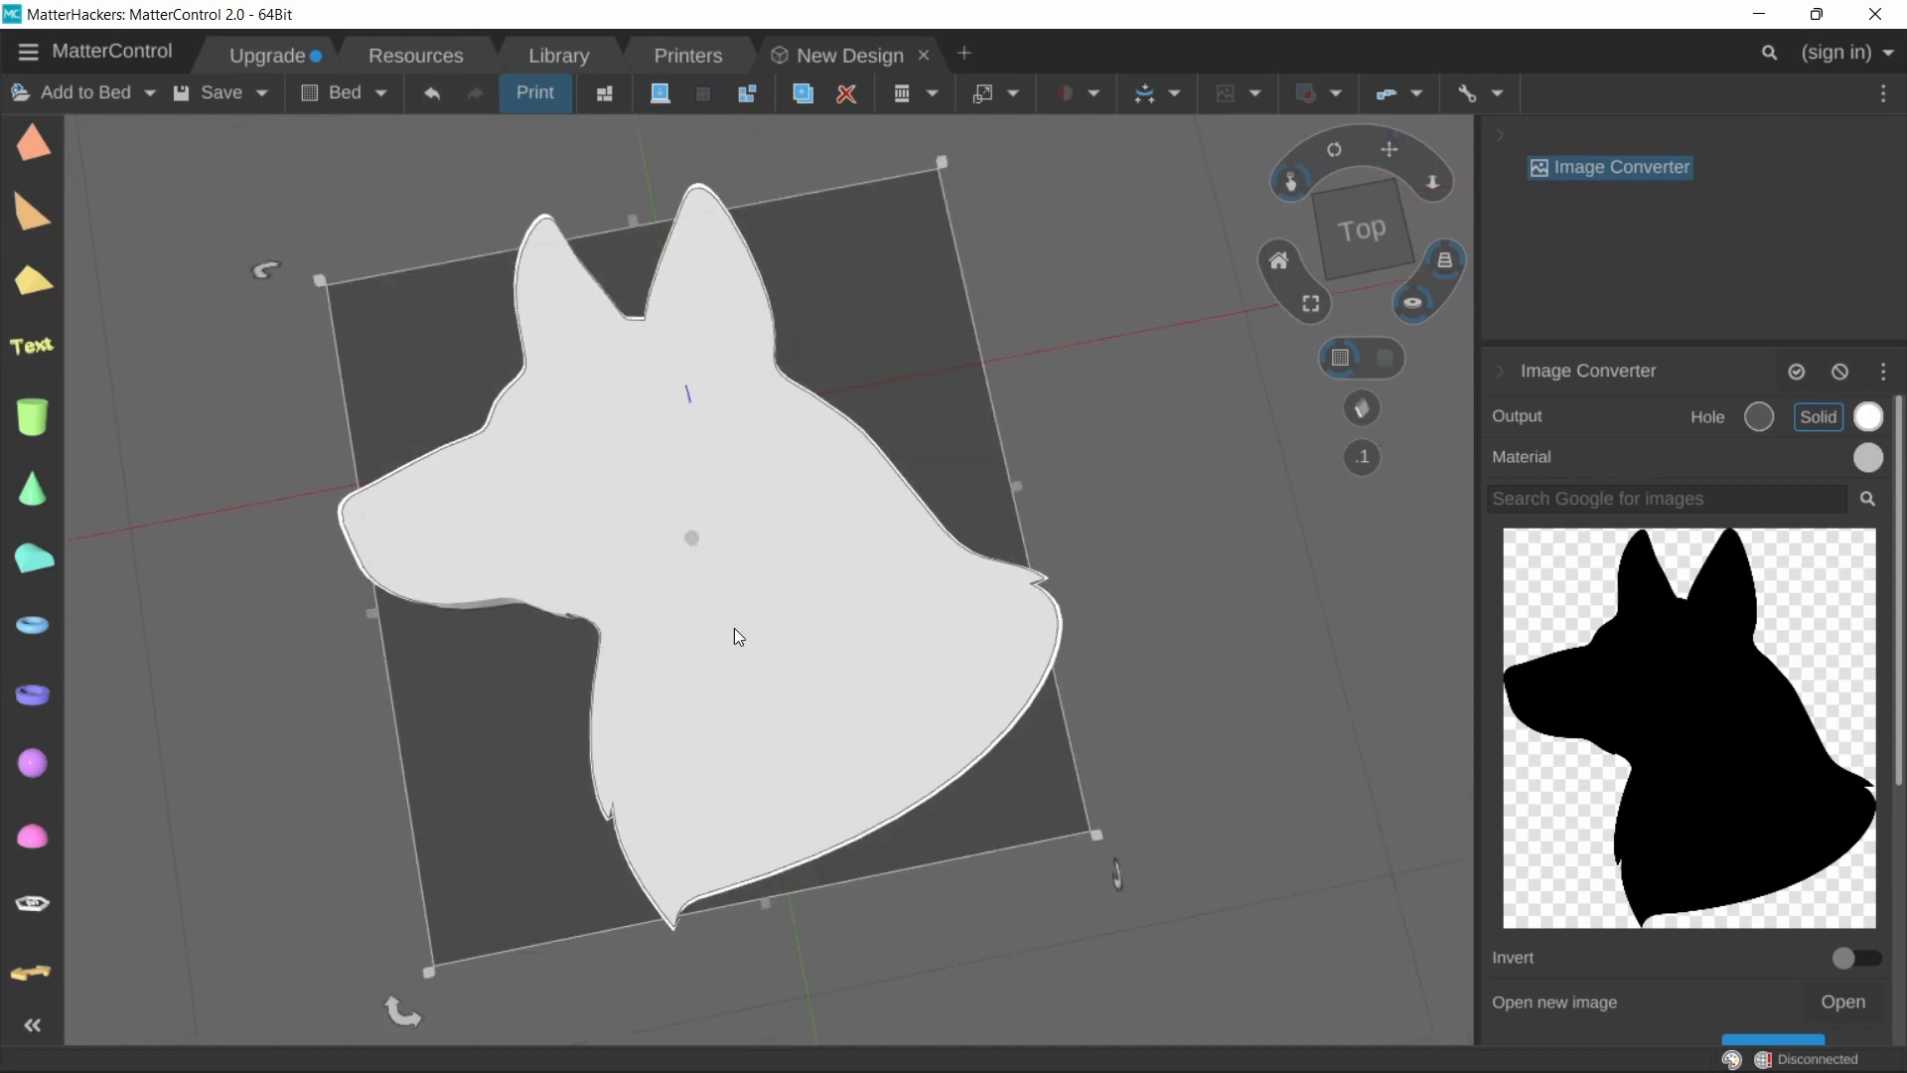
pyautogui.moveTo(617, 702)
pyautogui.mouseDown(button='right')
pyautogui.moveTo(607, 576)
pyautogui.moveTo(651, 636)
pyautogui.mouseUp(button='right')
pyautogui.scroll(-2, 1039, 610)
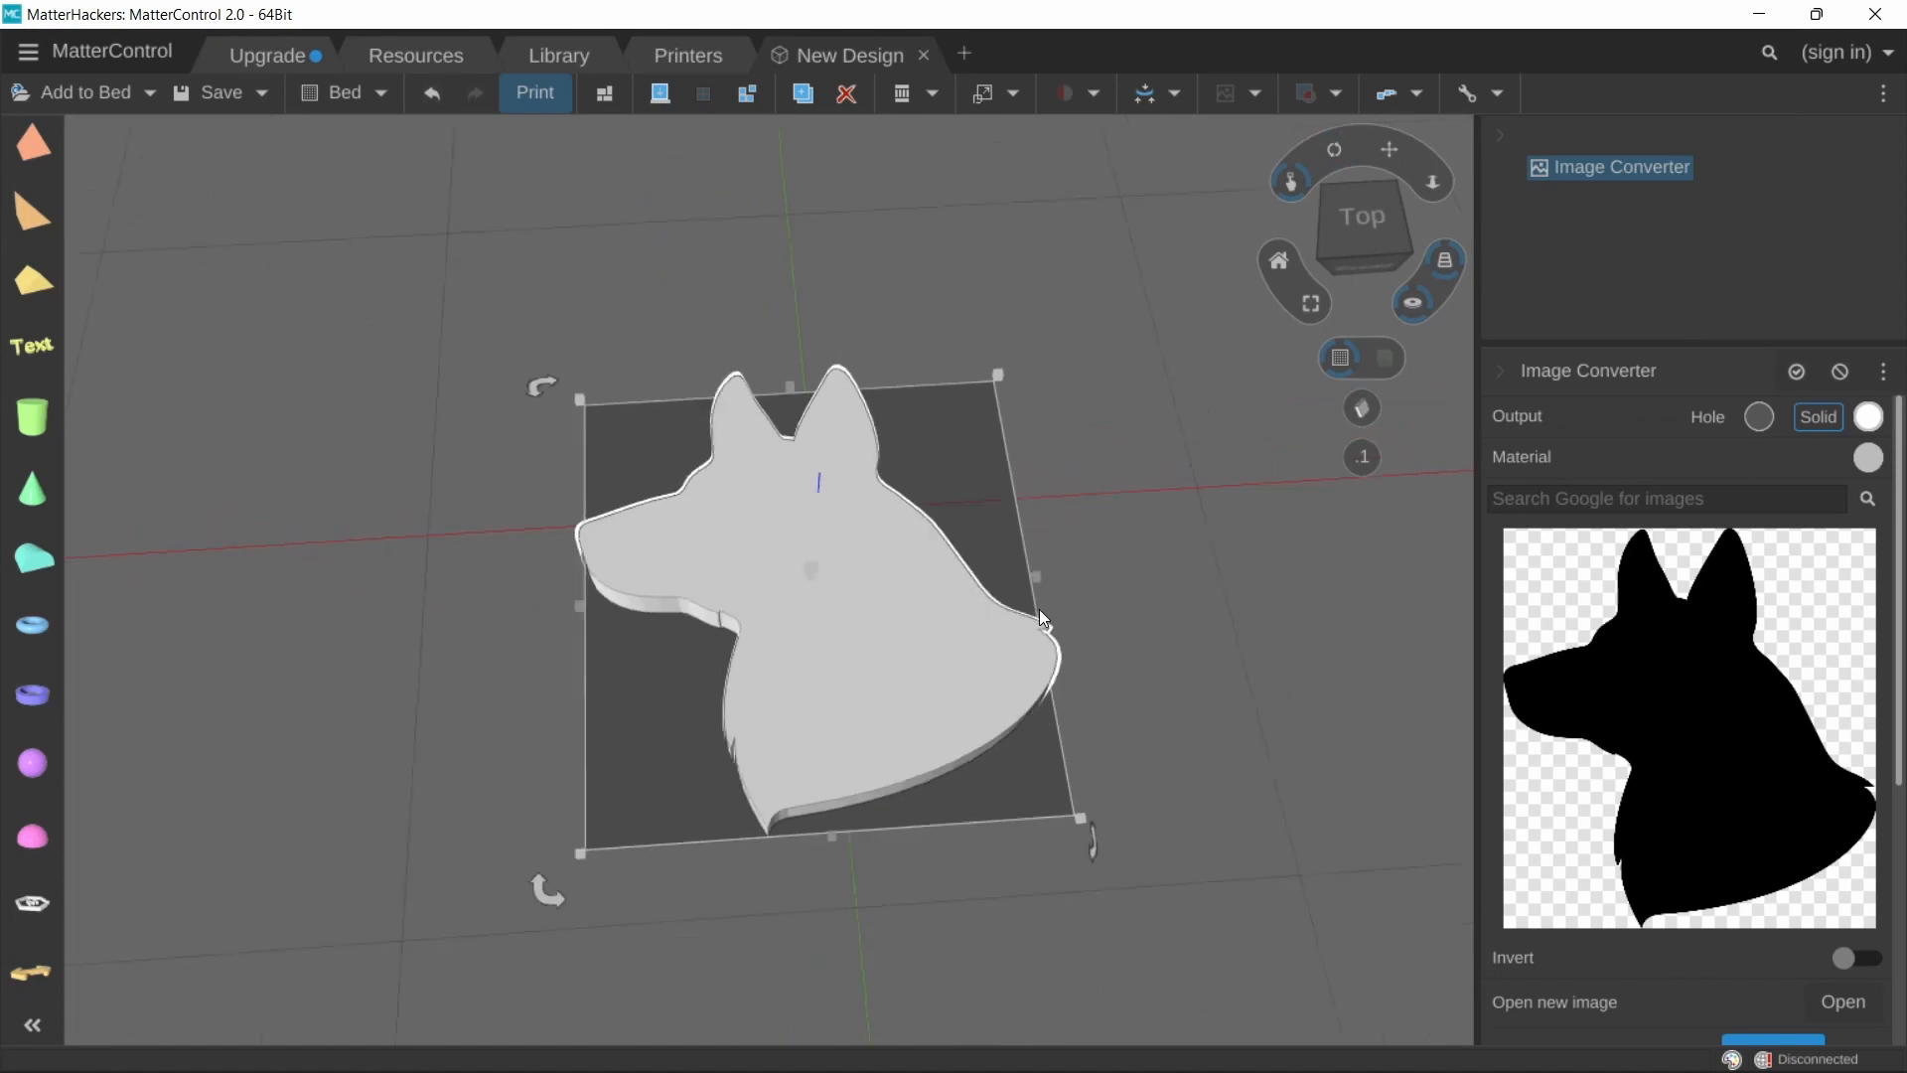
# Try inverting the dog head image, and switch the inversion back off
pyautogui.scroll(-3, 1734, 641)
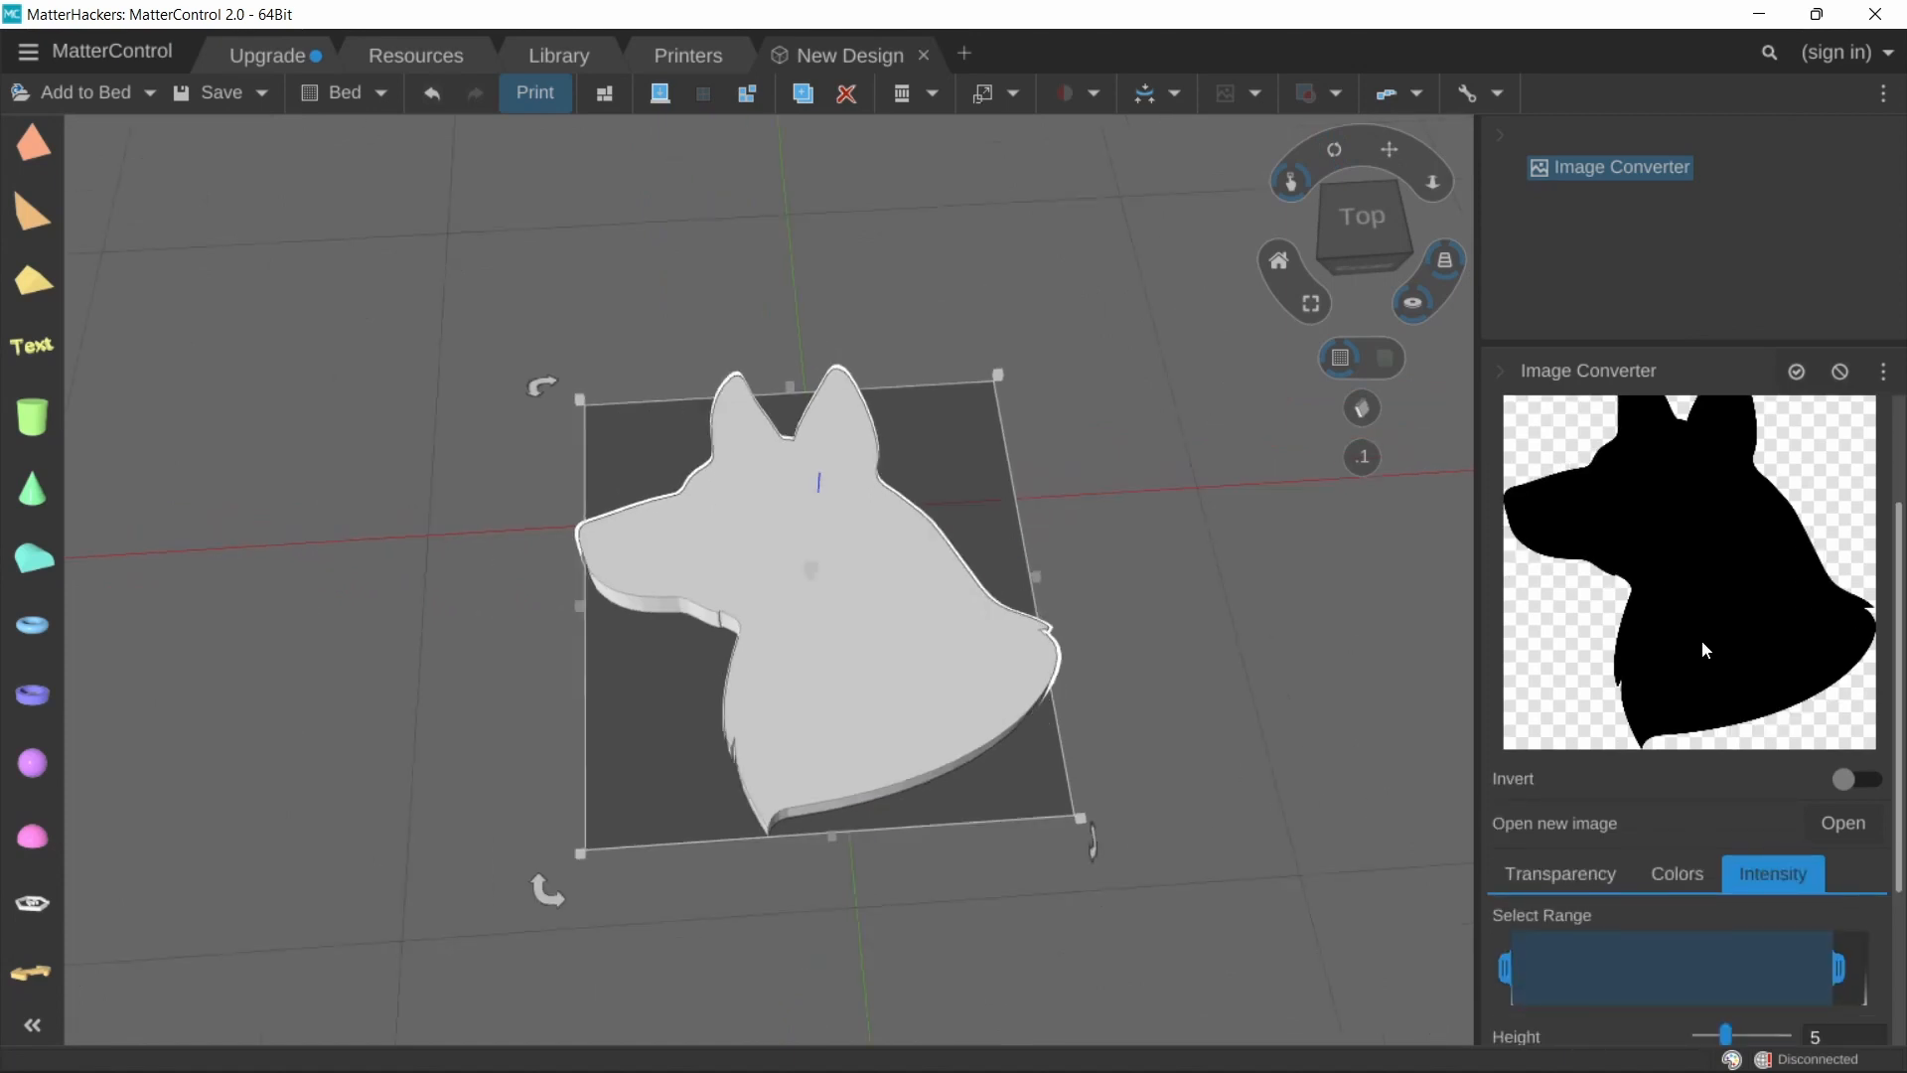
pyautogui.scroll(-3, 1858, 705)
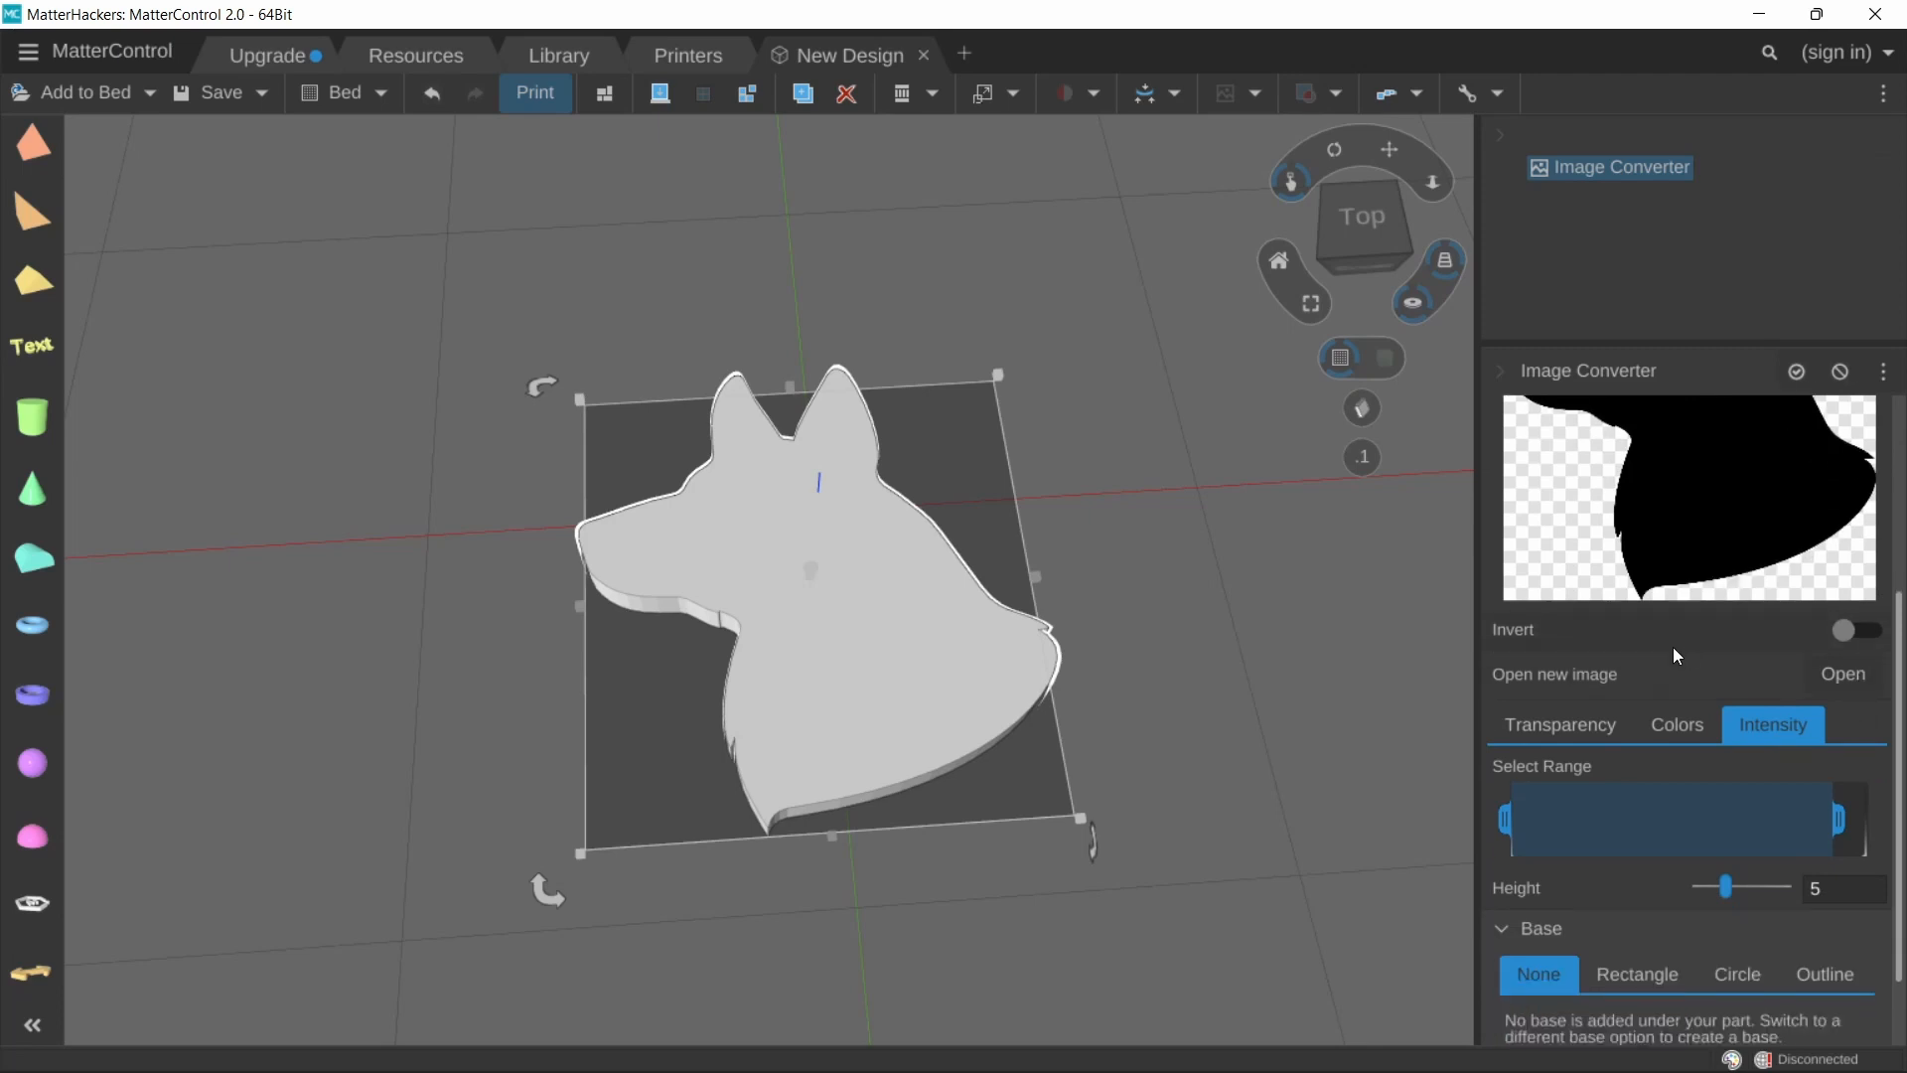
pyautogui.scroll(2, 1699, 634)
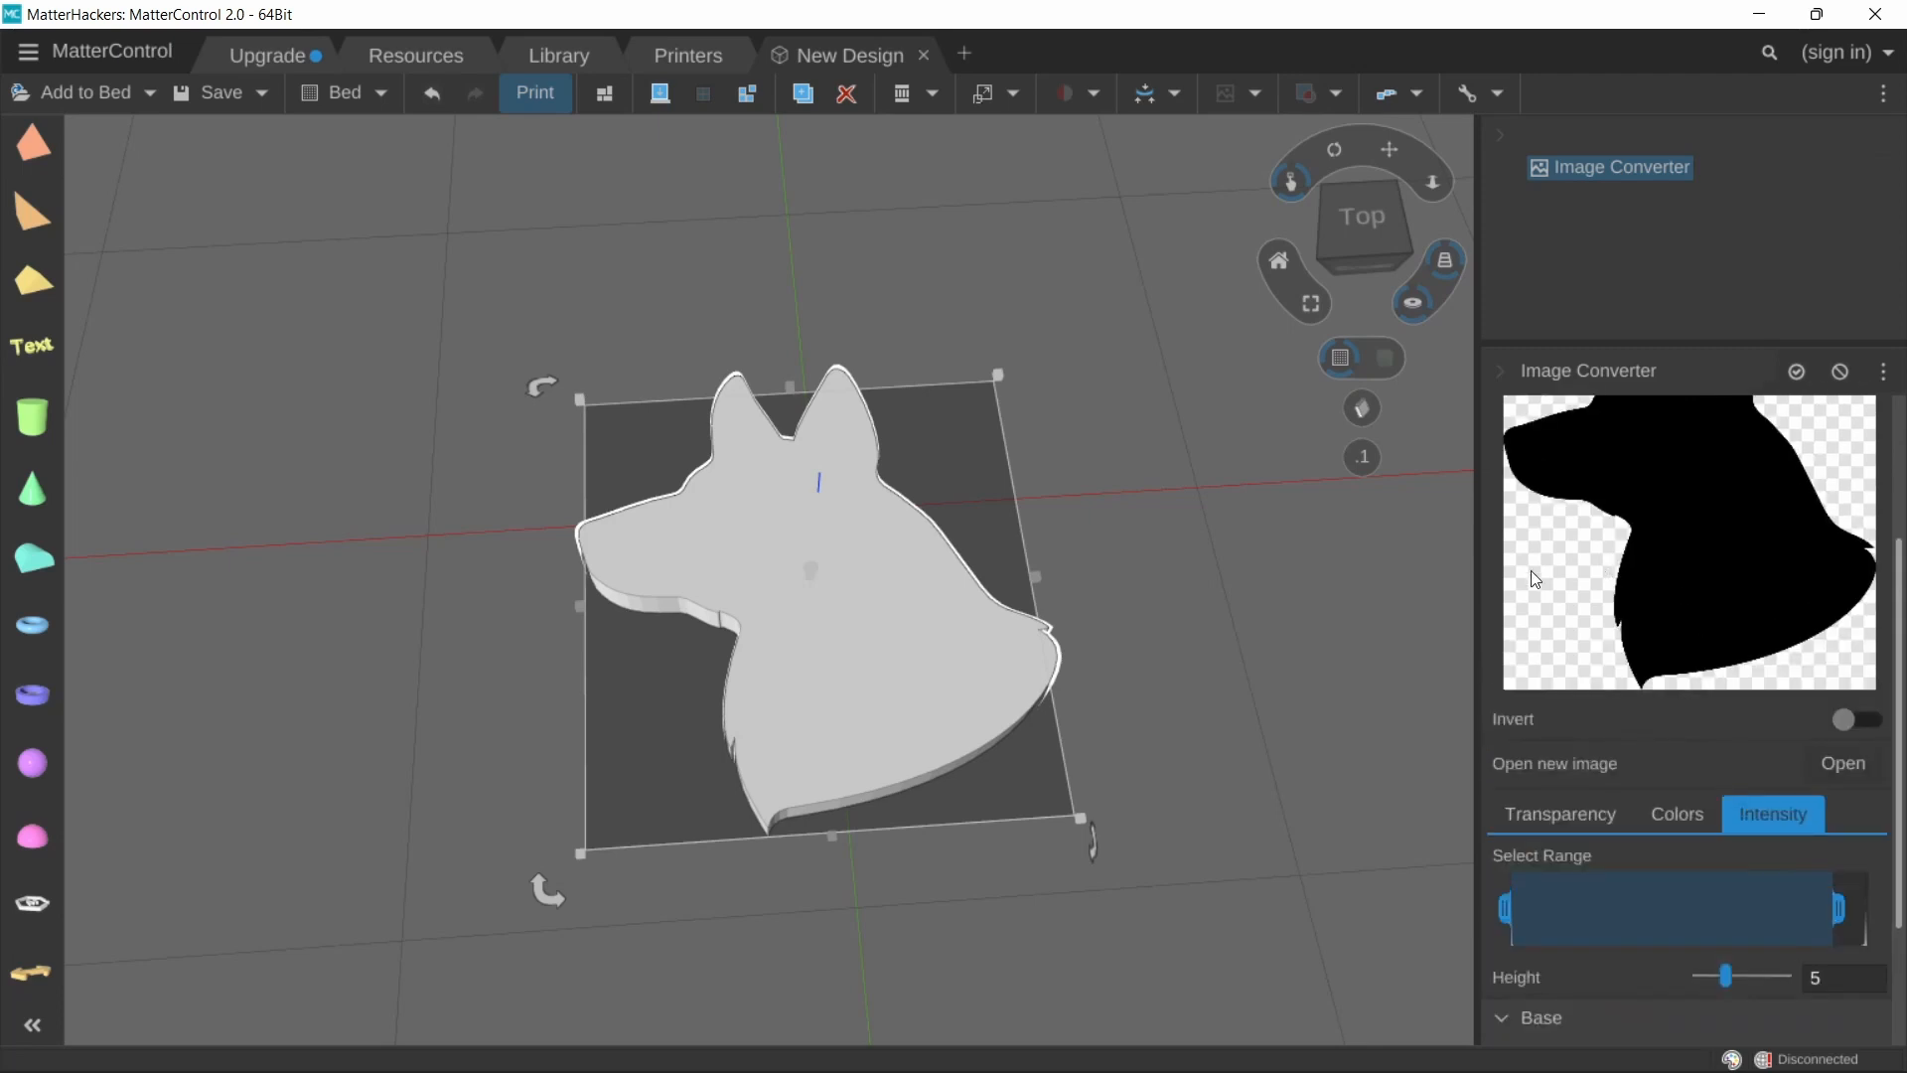
pyautogui.click(1850, 719)
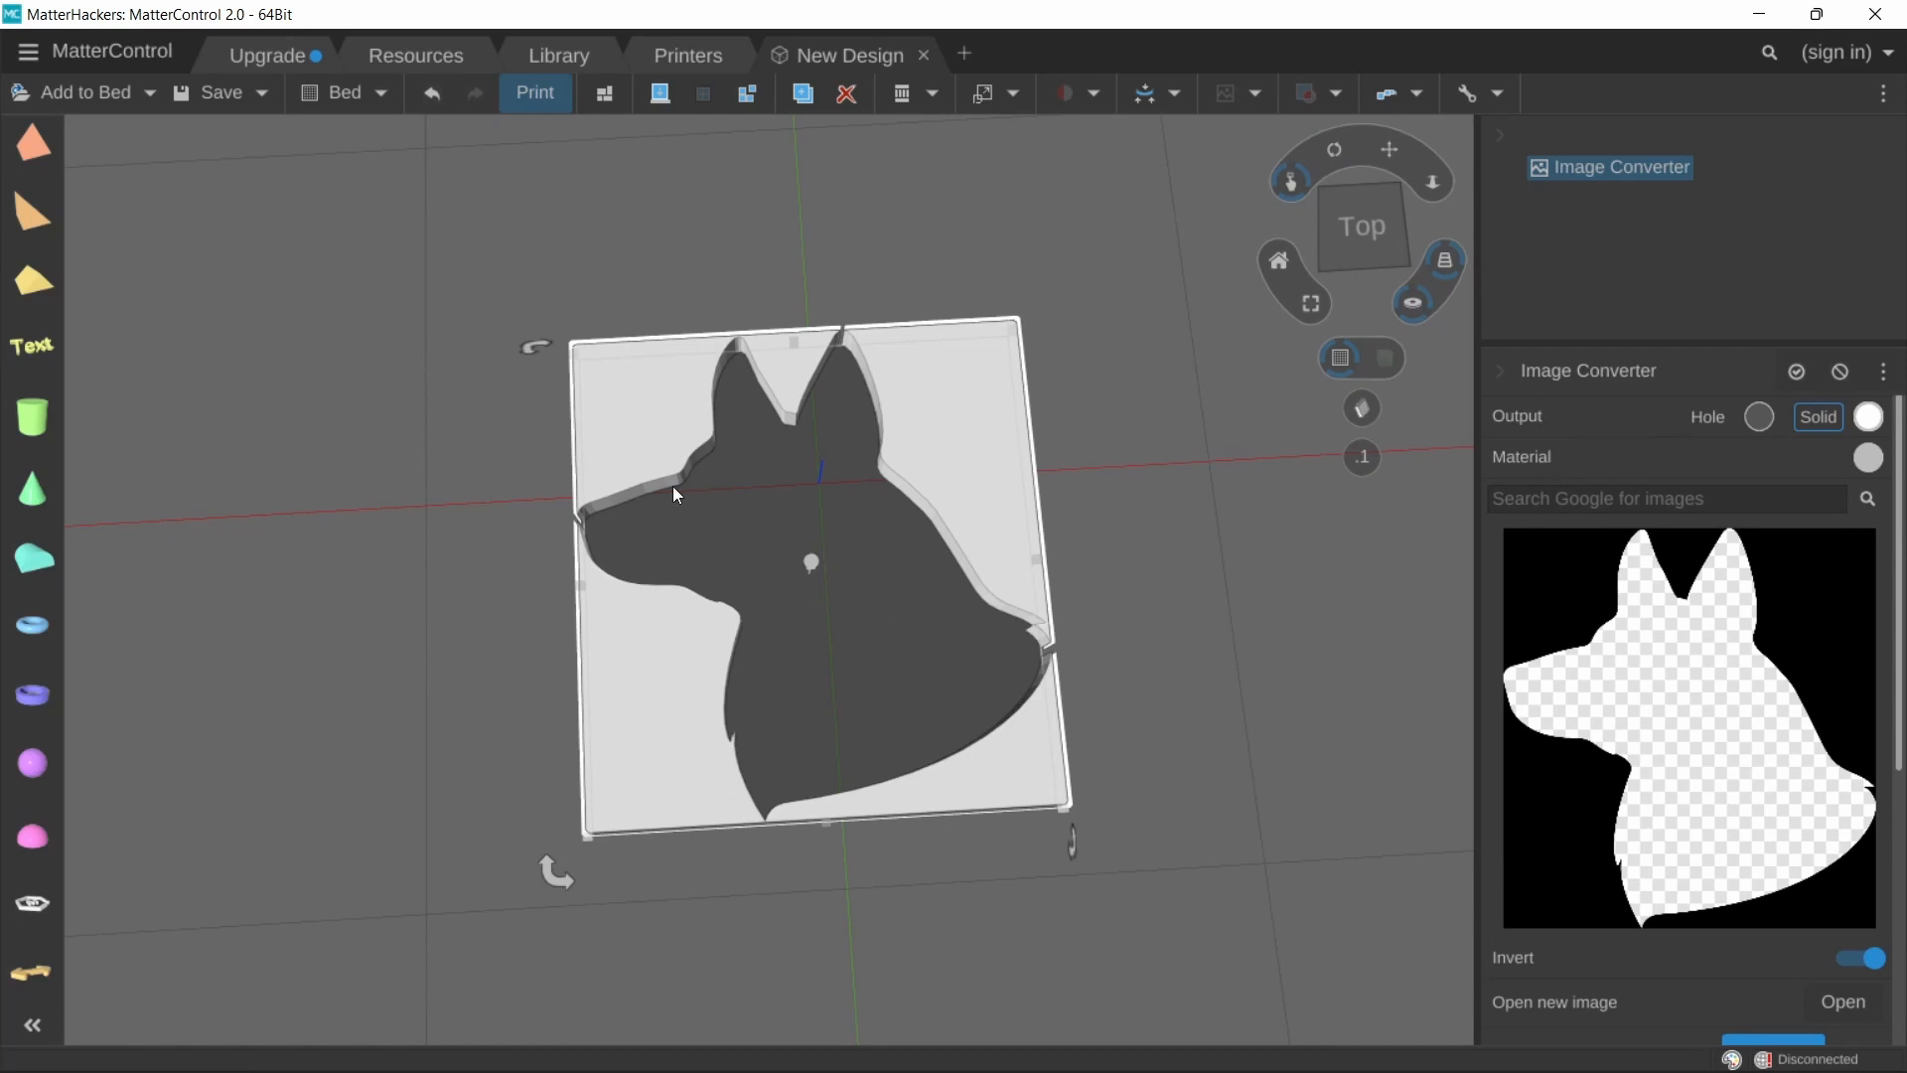
pyautogui.scroll(-1, 1798, 948)
pyautogui.click(1860, 898)
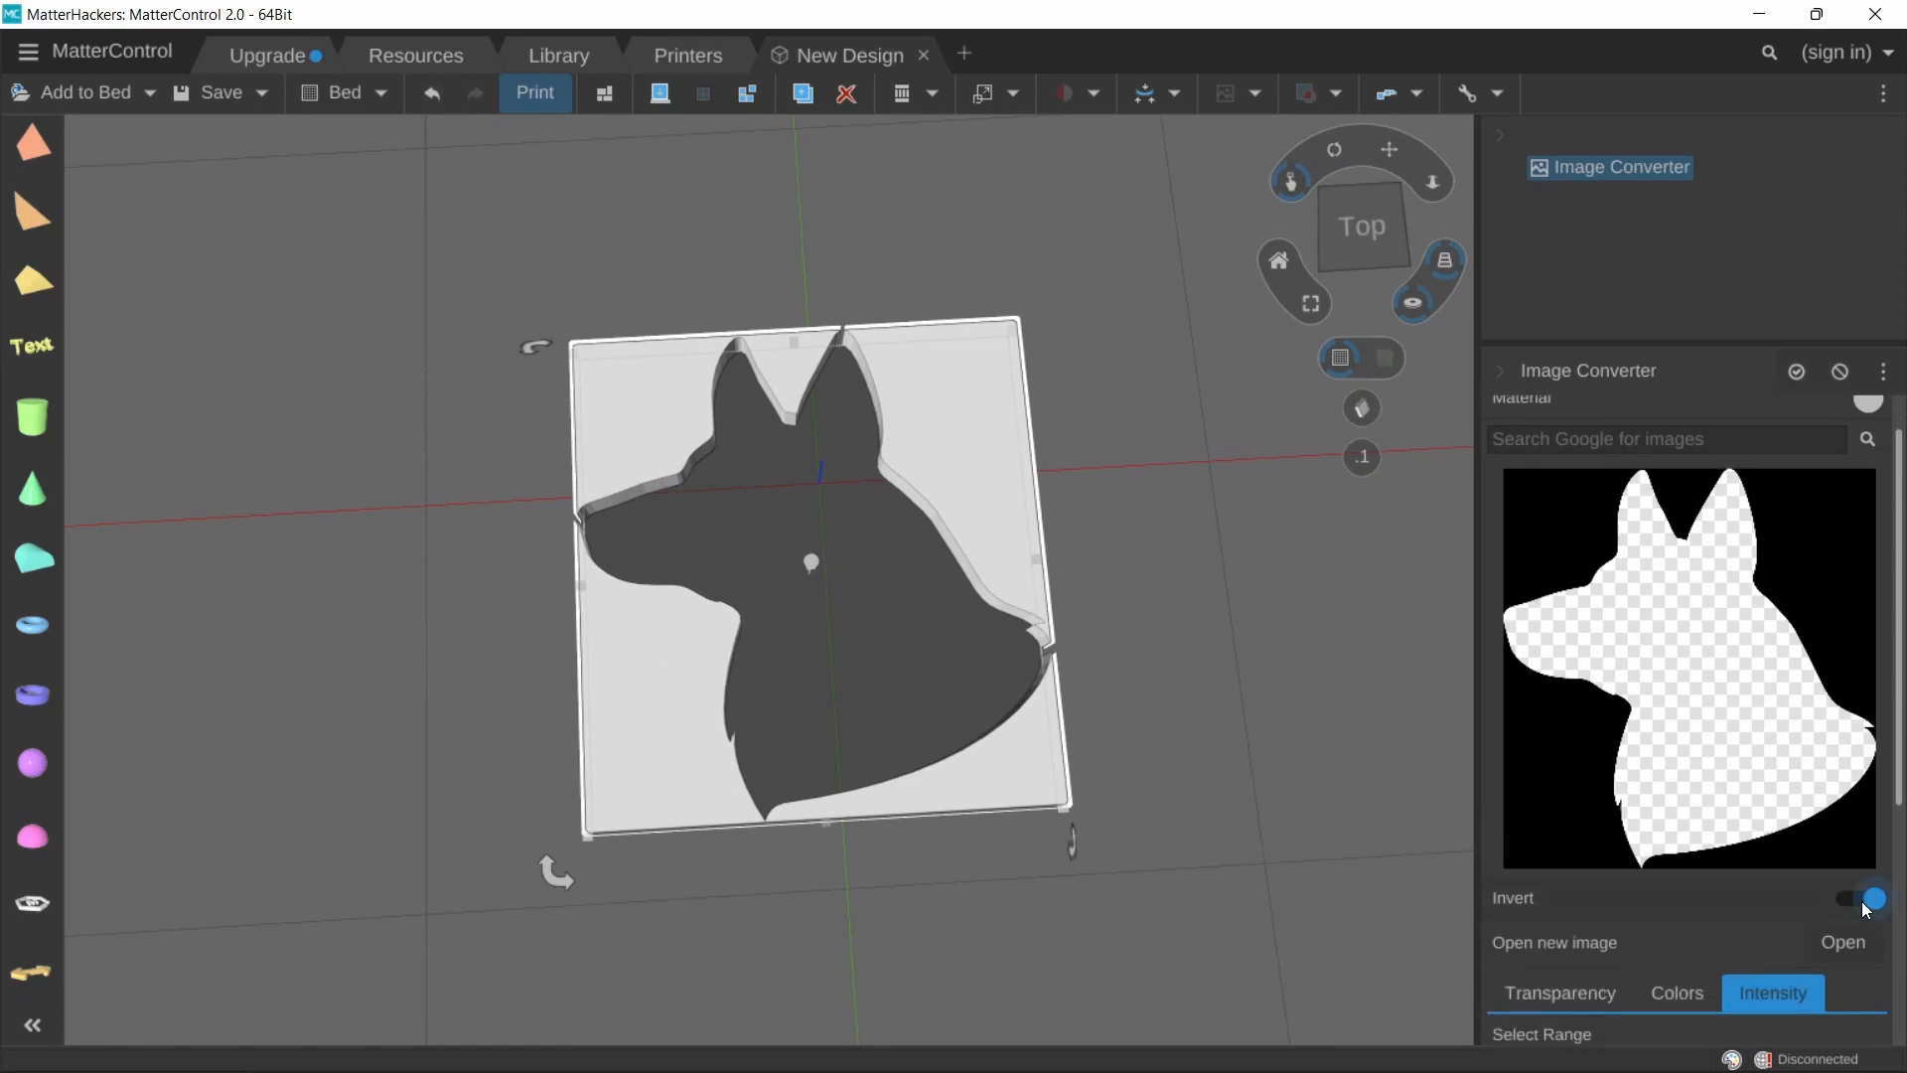
# Try an extrusion height of 18.9 for the dog head, and set it to 5.5
pyautogui.scroll(-5, 1860, 814)
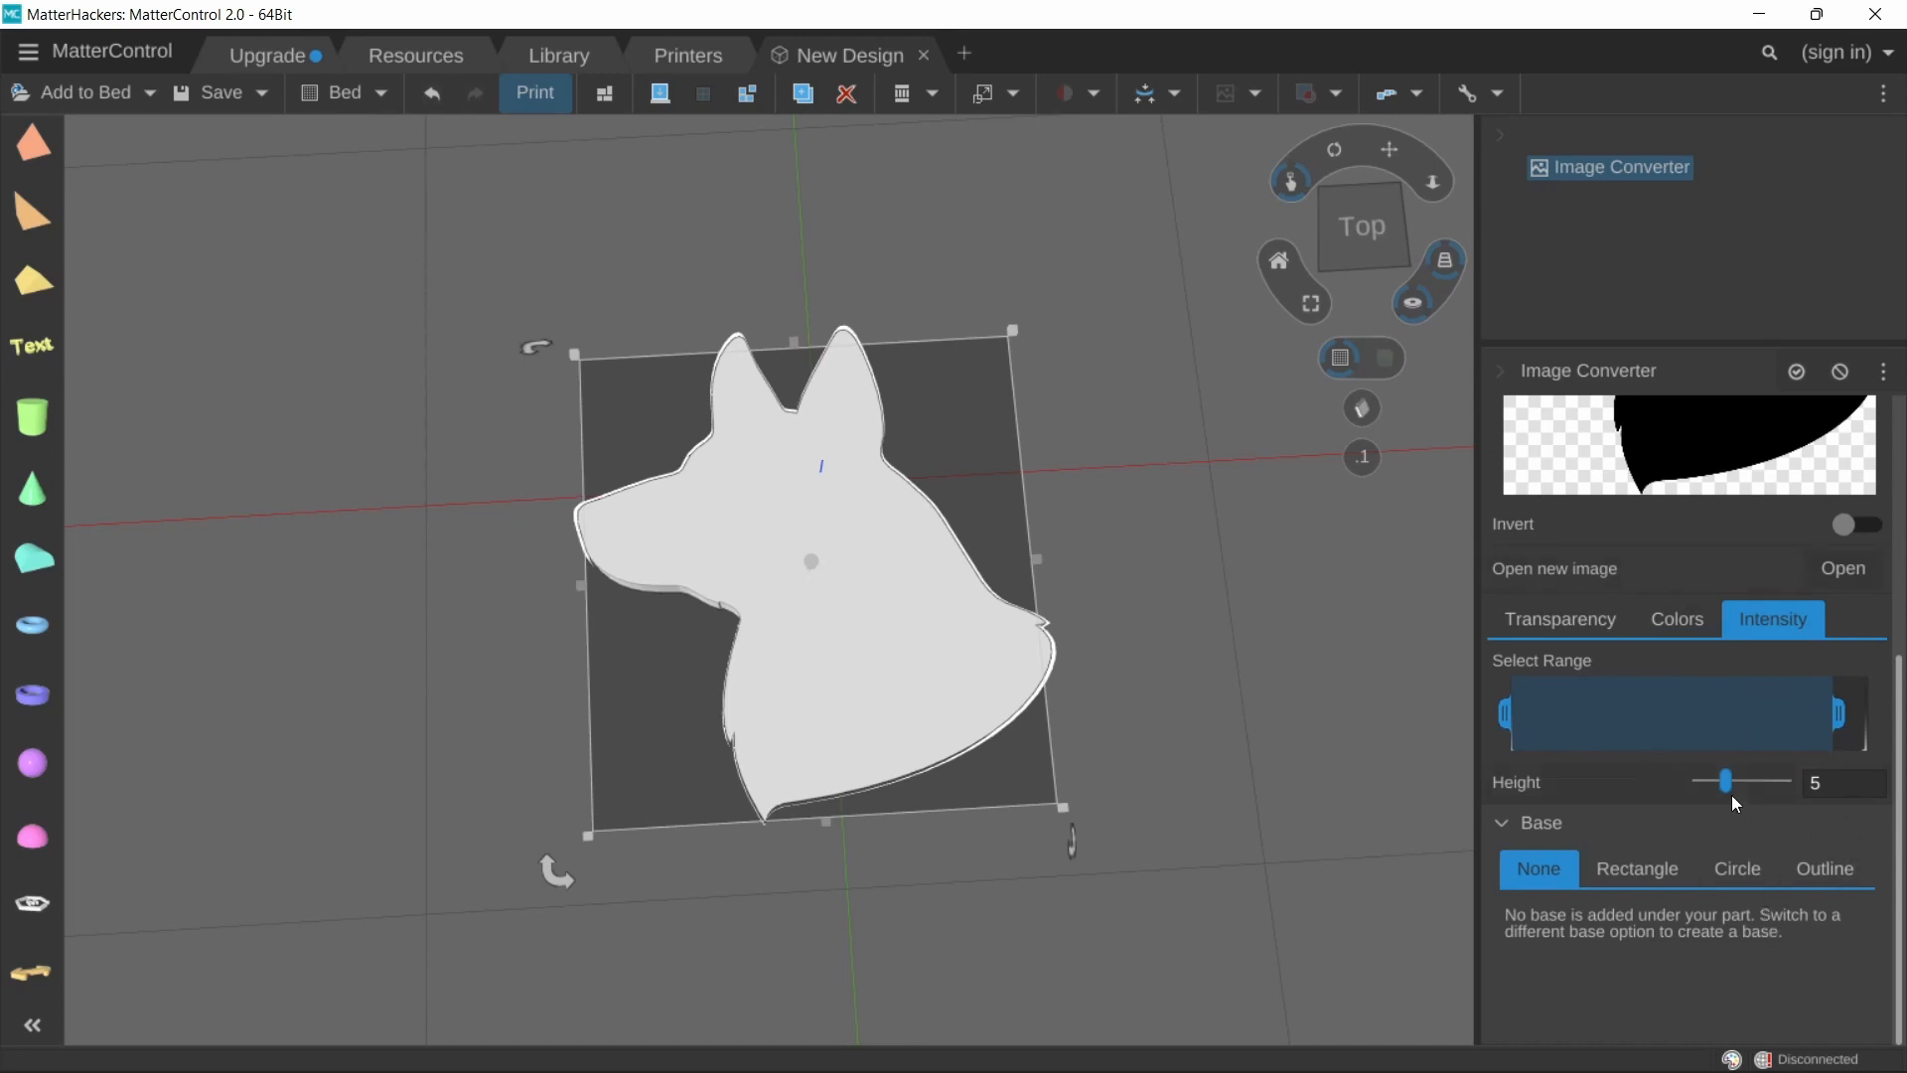
pyautogui.moveTo(1053, 800); pyautogui.dragTo(1026, 670, button='right')
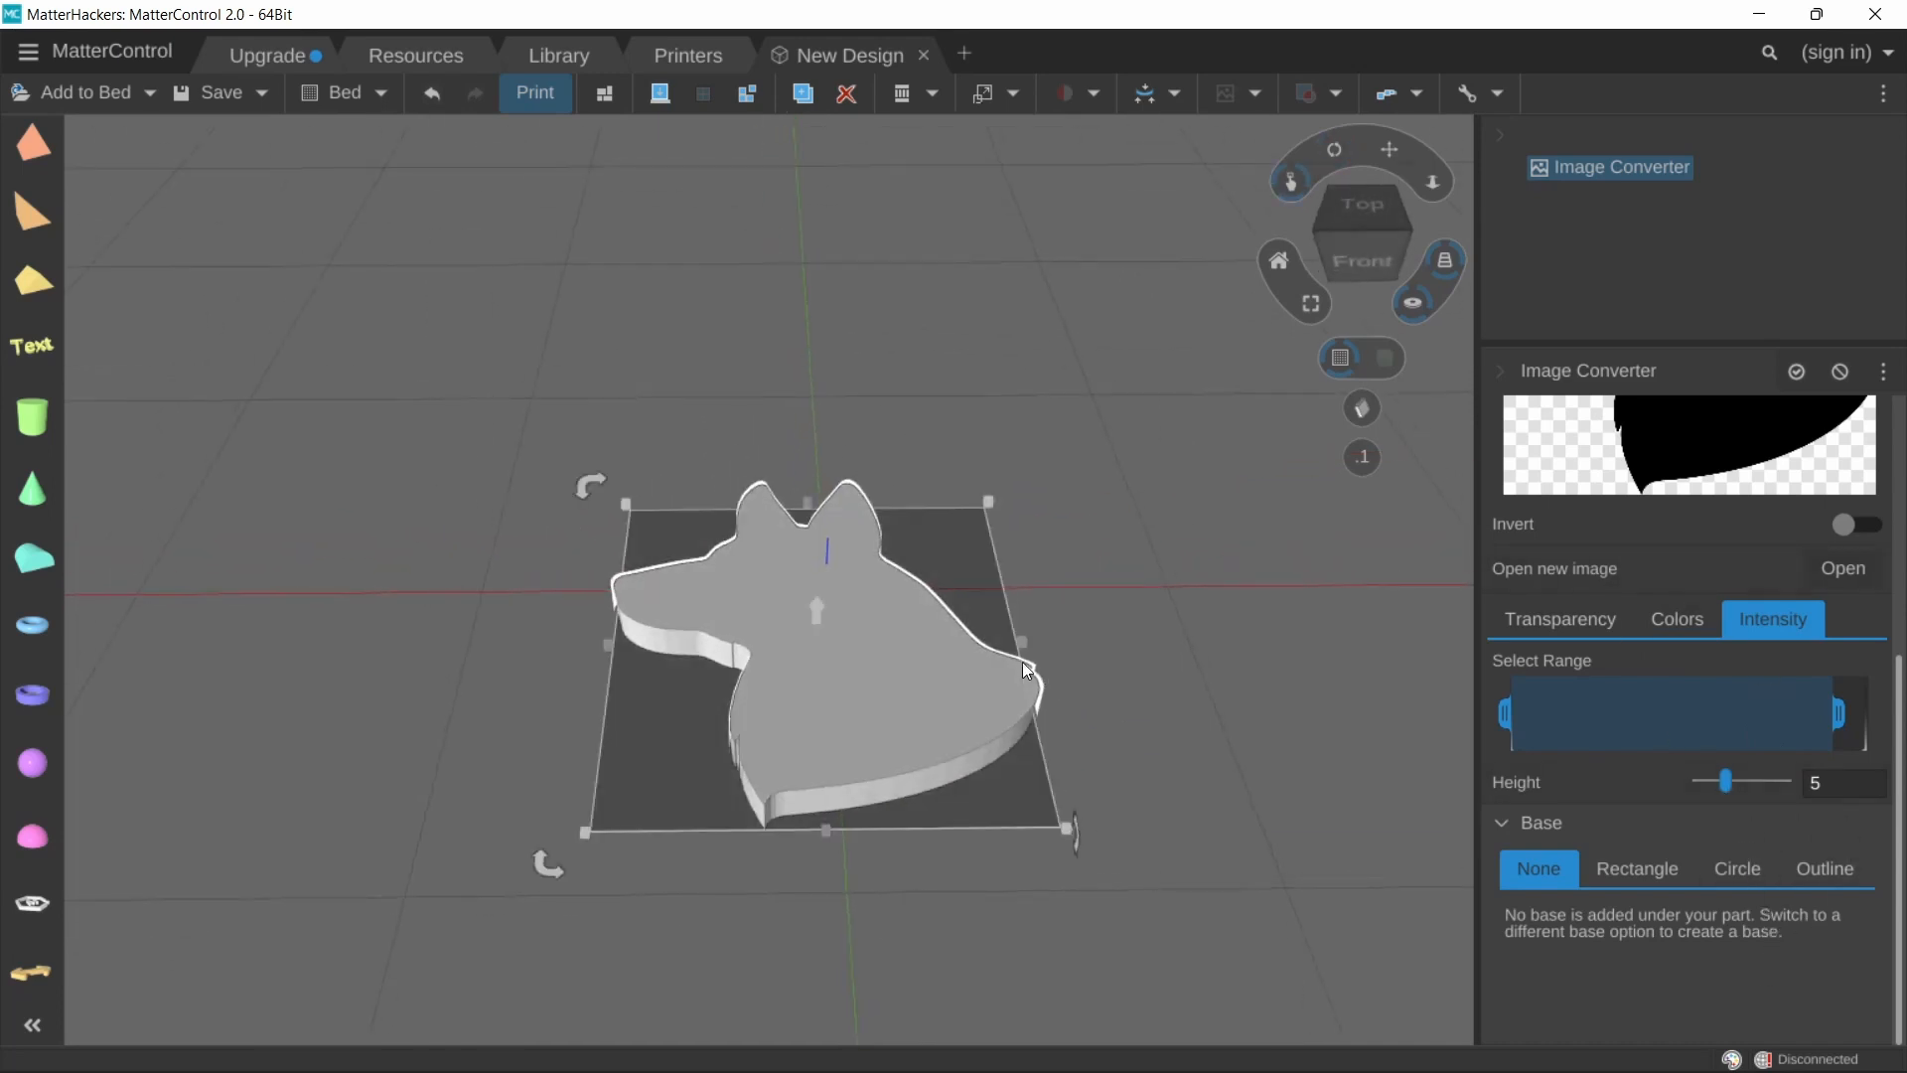
pyautogui.moveTo(1733, 781)
pyautogui.mouseDown()
pyautogui.moveTo(1806, 775)
pyautogui.moveTo(1713, 775)
pyautogui.moveTo(1757, 775)
pyautogui.mouseUp()
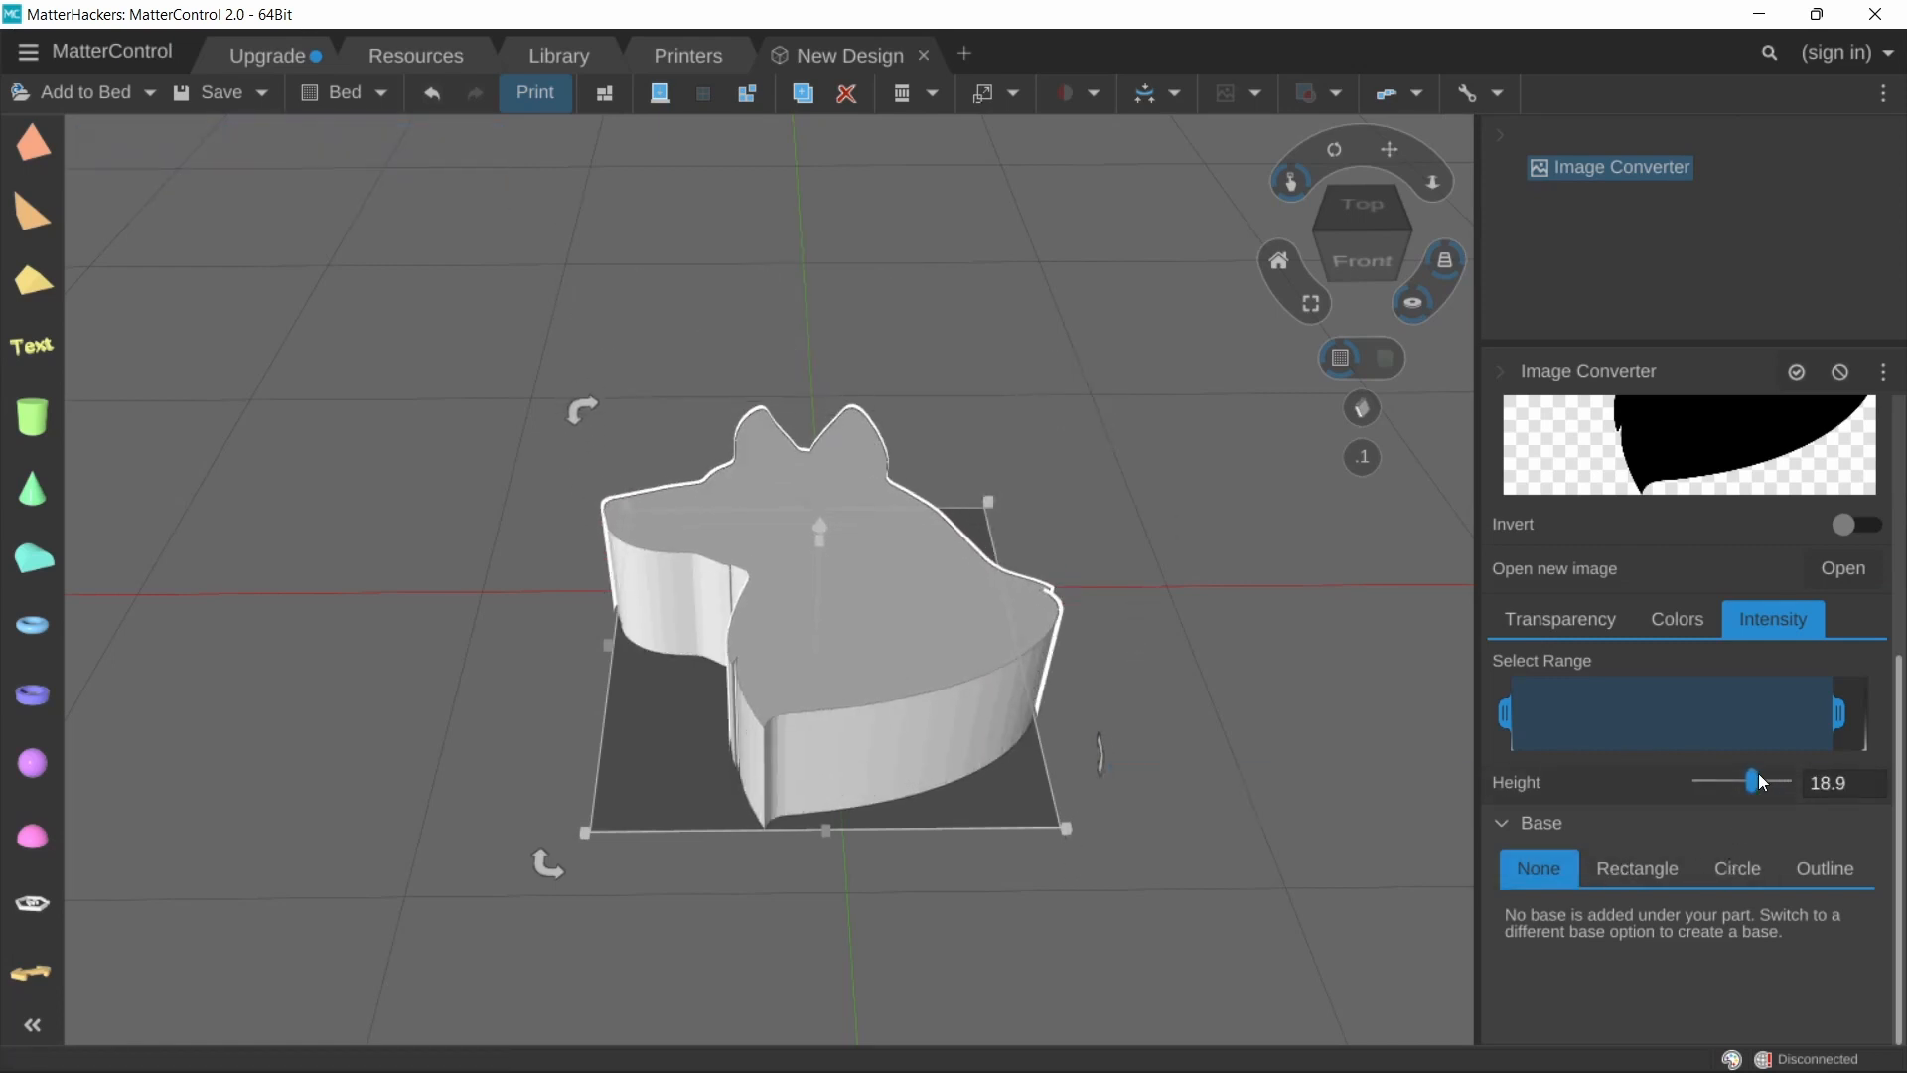
pyautogui.moveTo(1755, 790); pyautogui.dragTo(1734, 795)
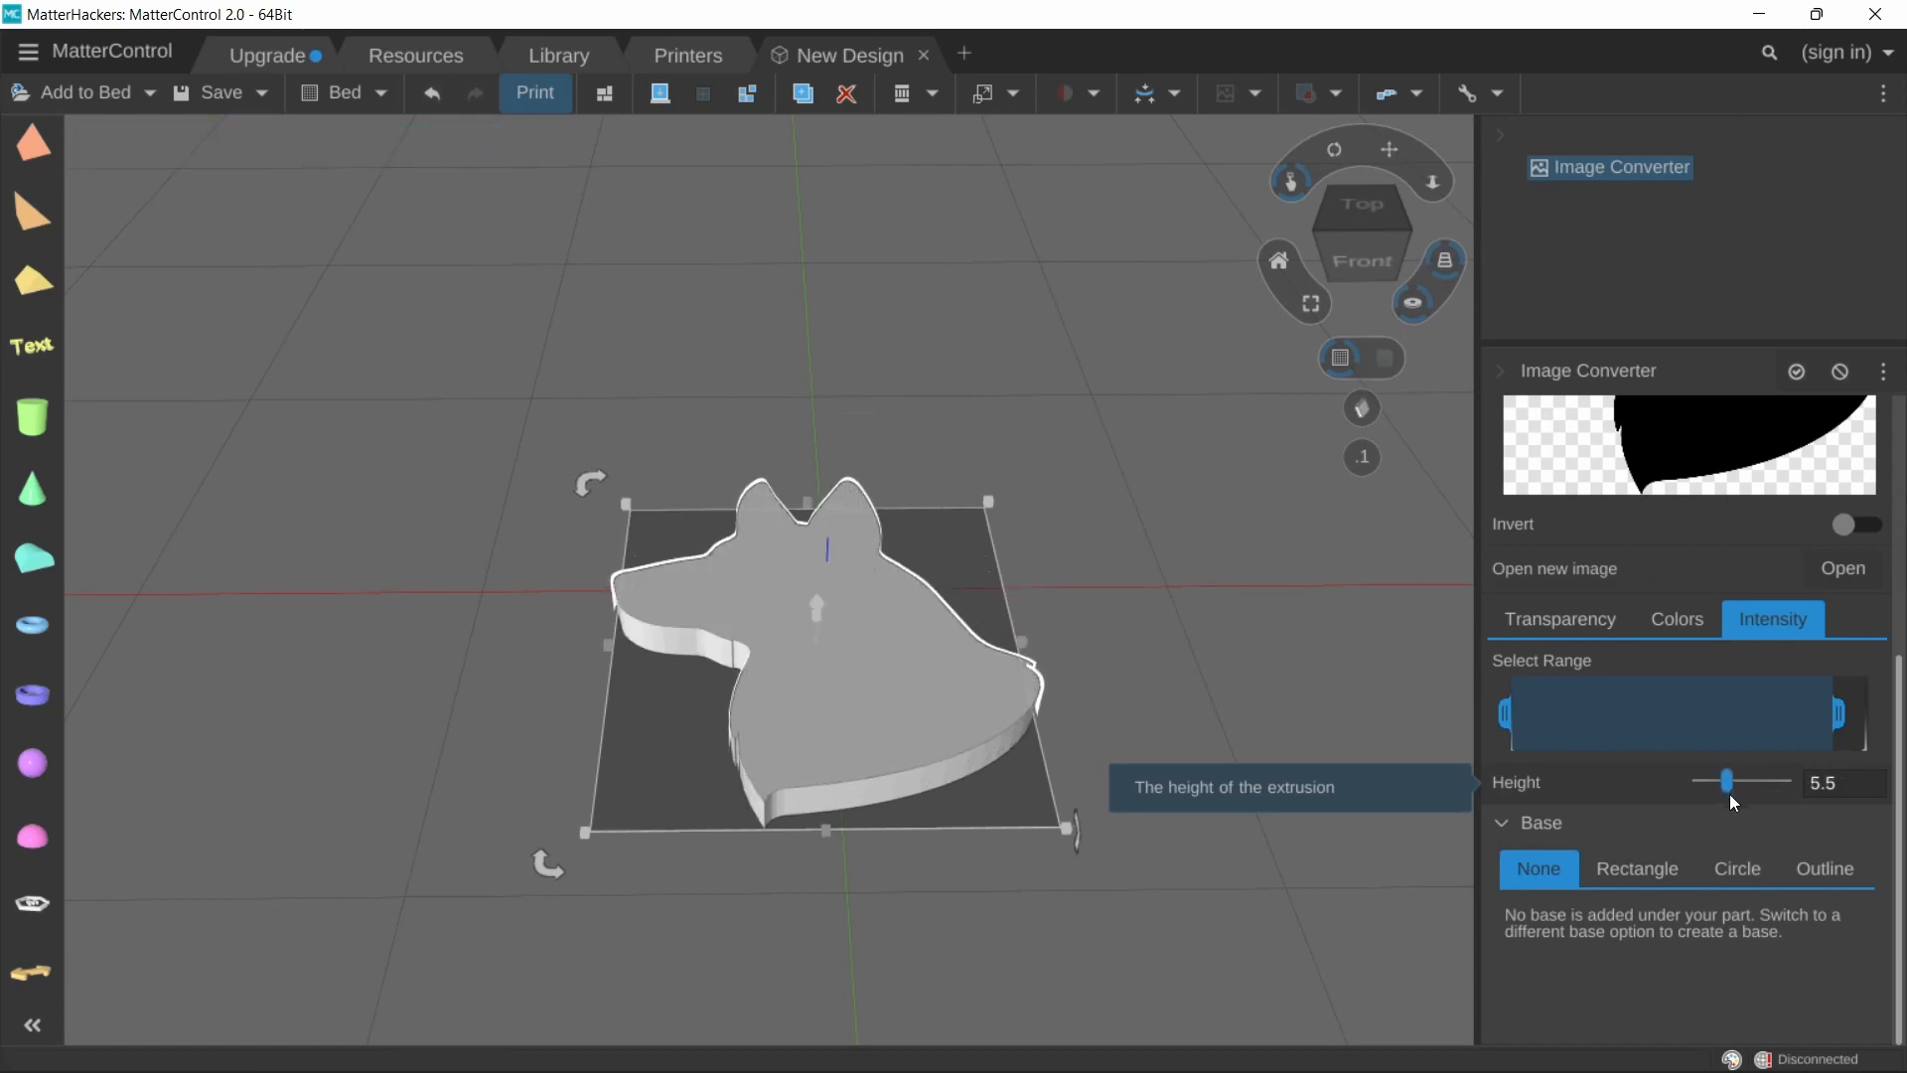
# Try the Rectangle and Circle base types under the dog head, and set the base to Outline
pyautogui.click(1665, 880)
pyautogui.moveTo(1033, 842); pyautogui.dragTo(698, 449, button='right')
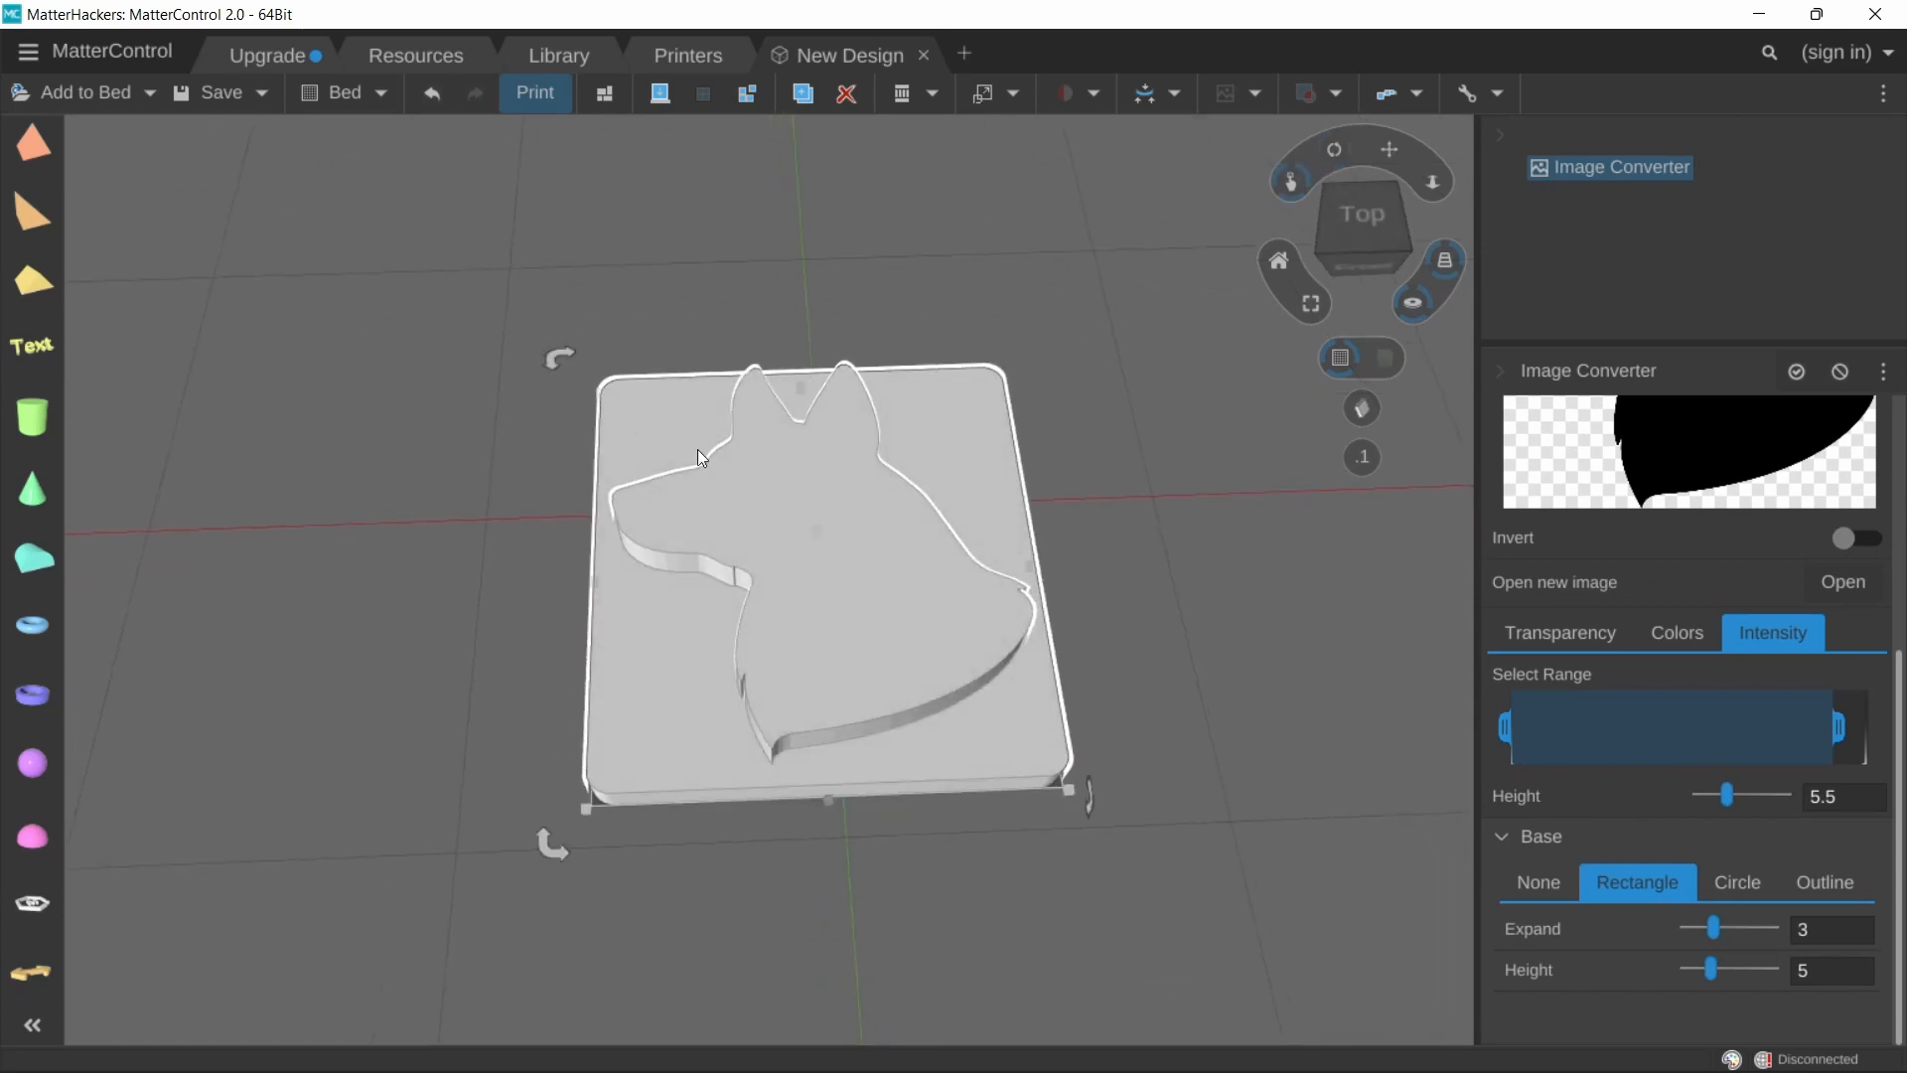
pyautogui.click(1761, 901)
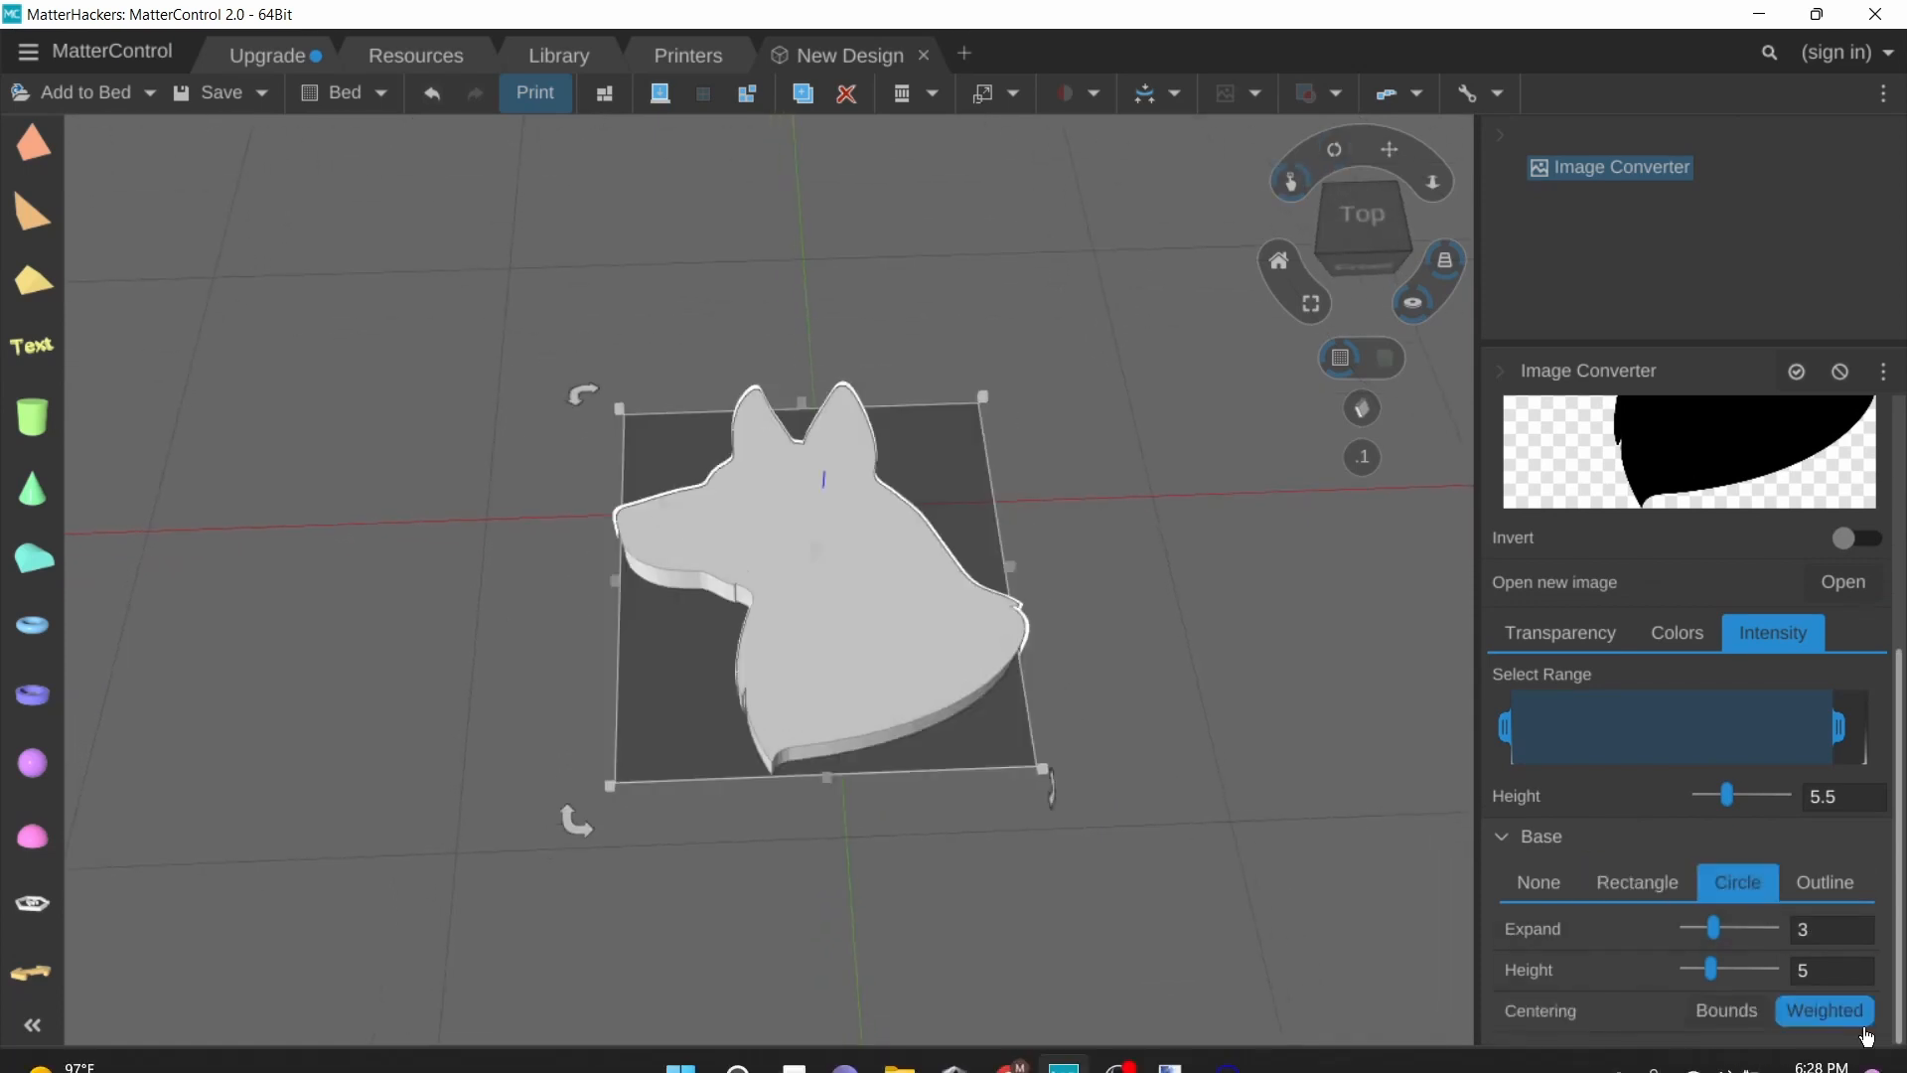
pyautogui.click(1823, 883)
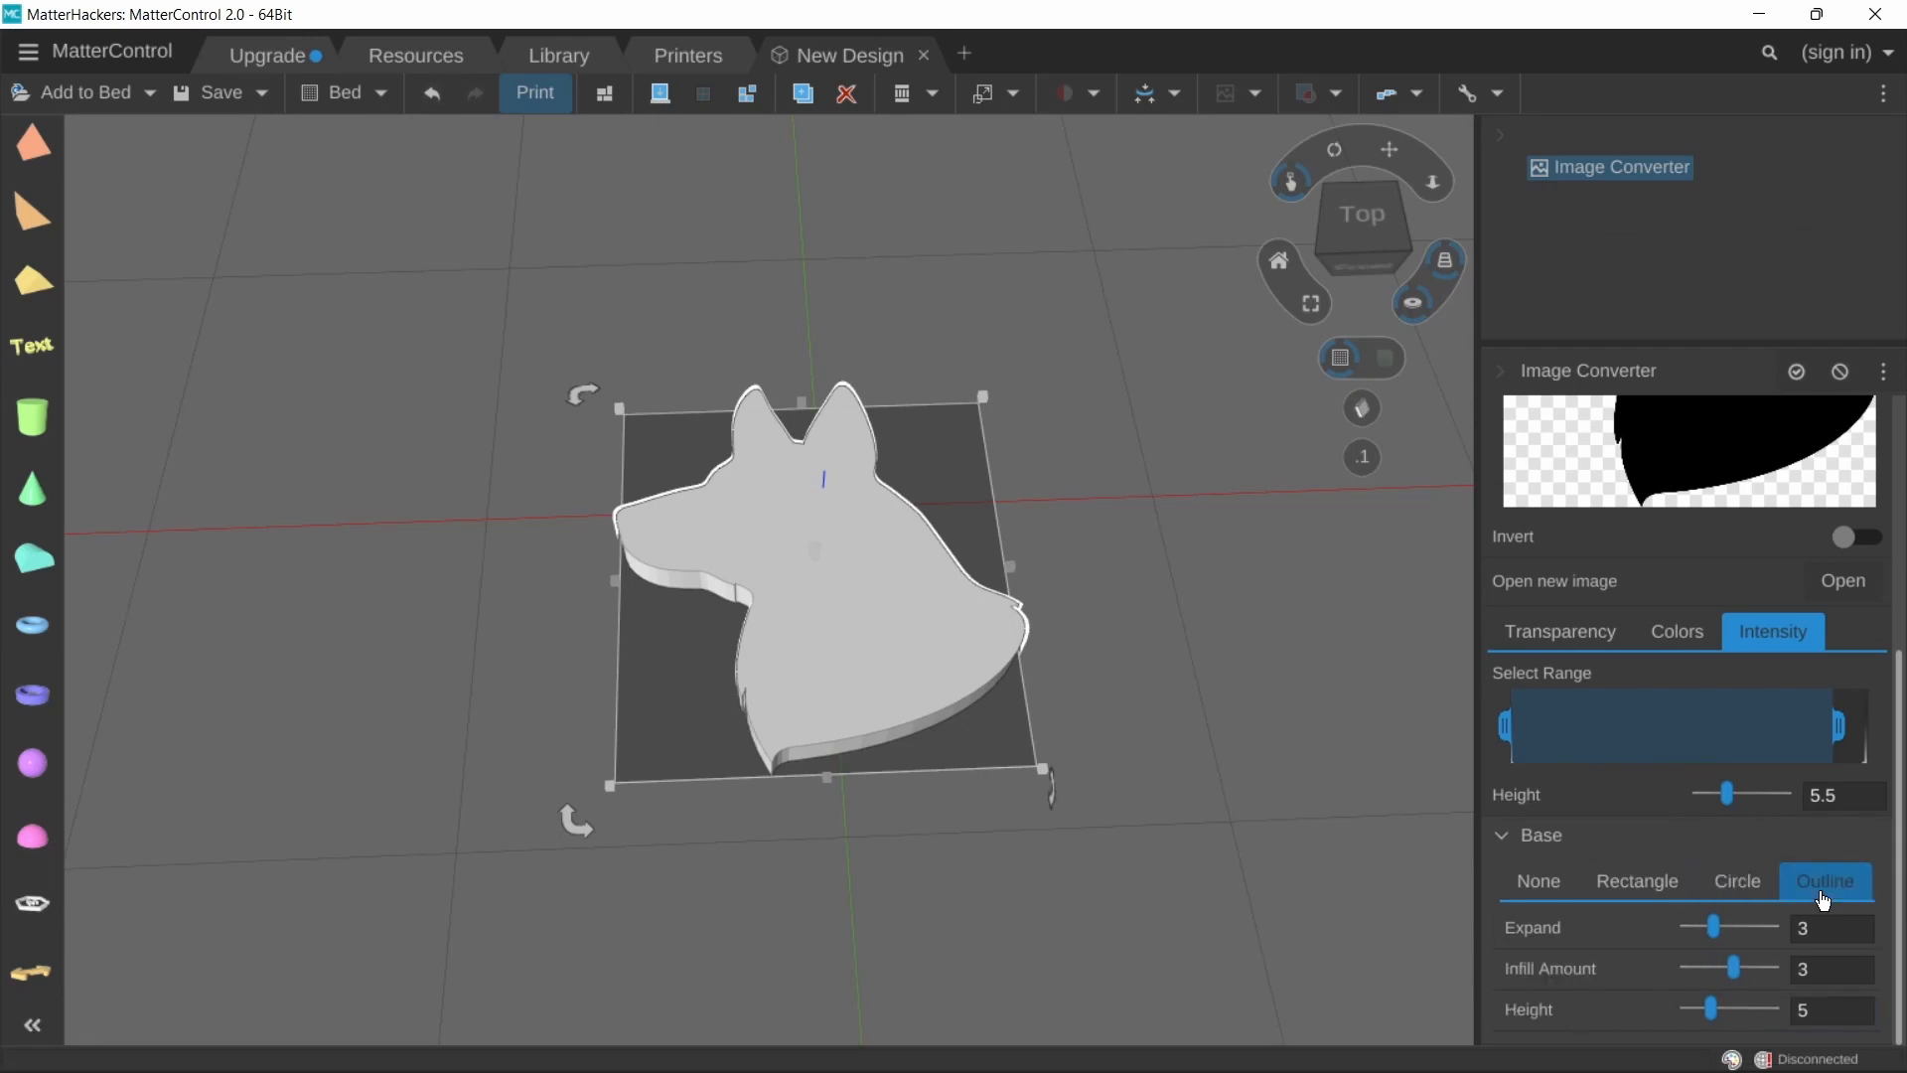
pyautogui.click(1736, 883)
pyautogui.click(1791, 891)
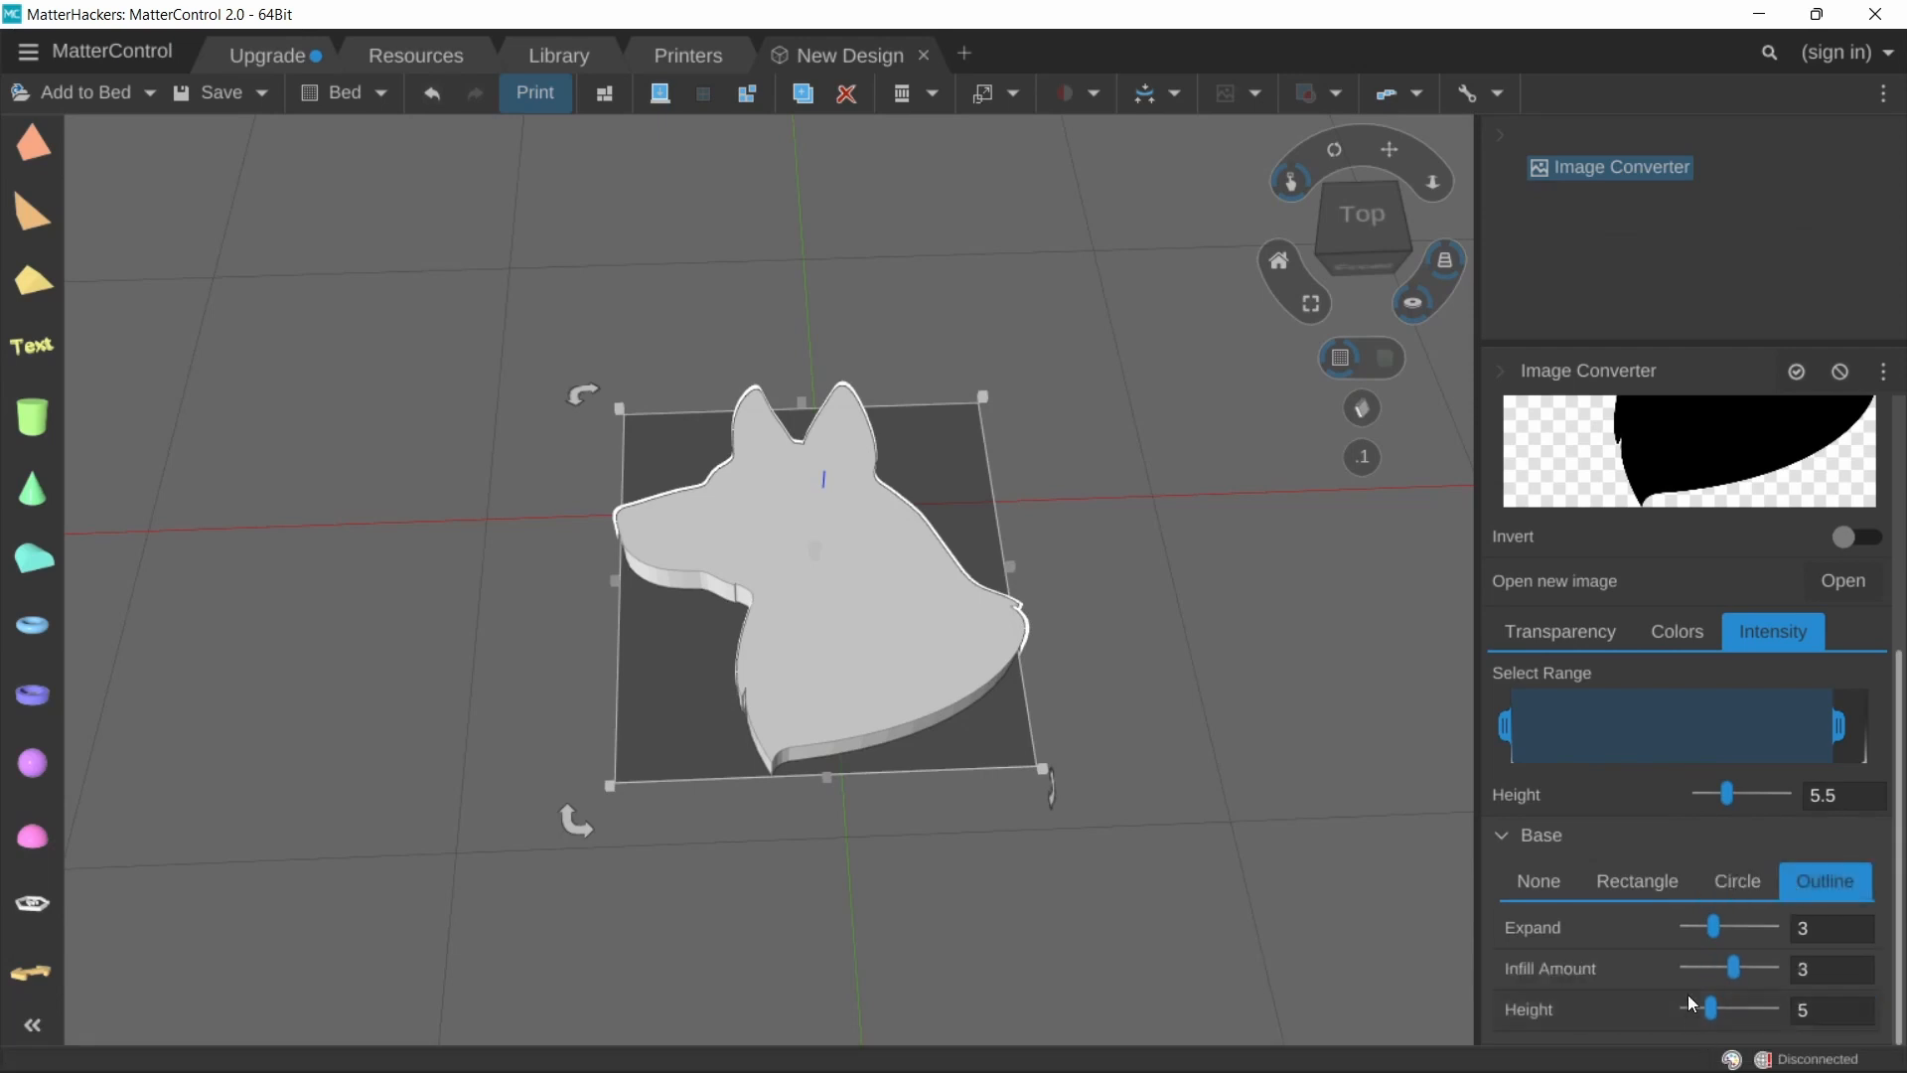
# Set the base expansion to 5, try the Rectangle and Circle base types, and set the dog head's base to None
pyautogui.moveTo(1714, 929); pyautogui.dragTo(1773, 928)
pyautogui.write('5')
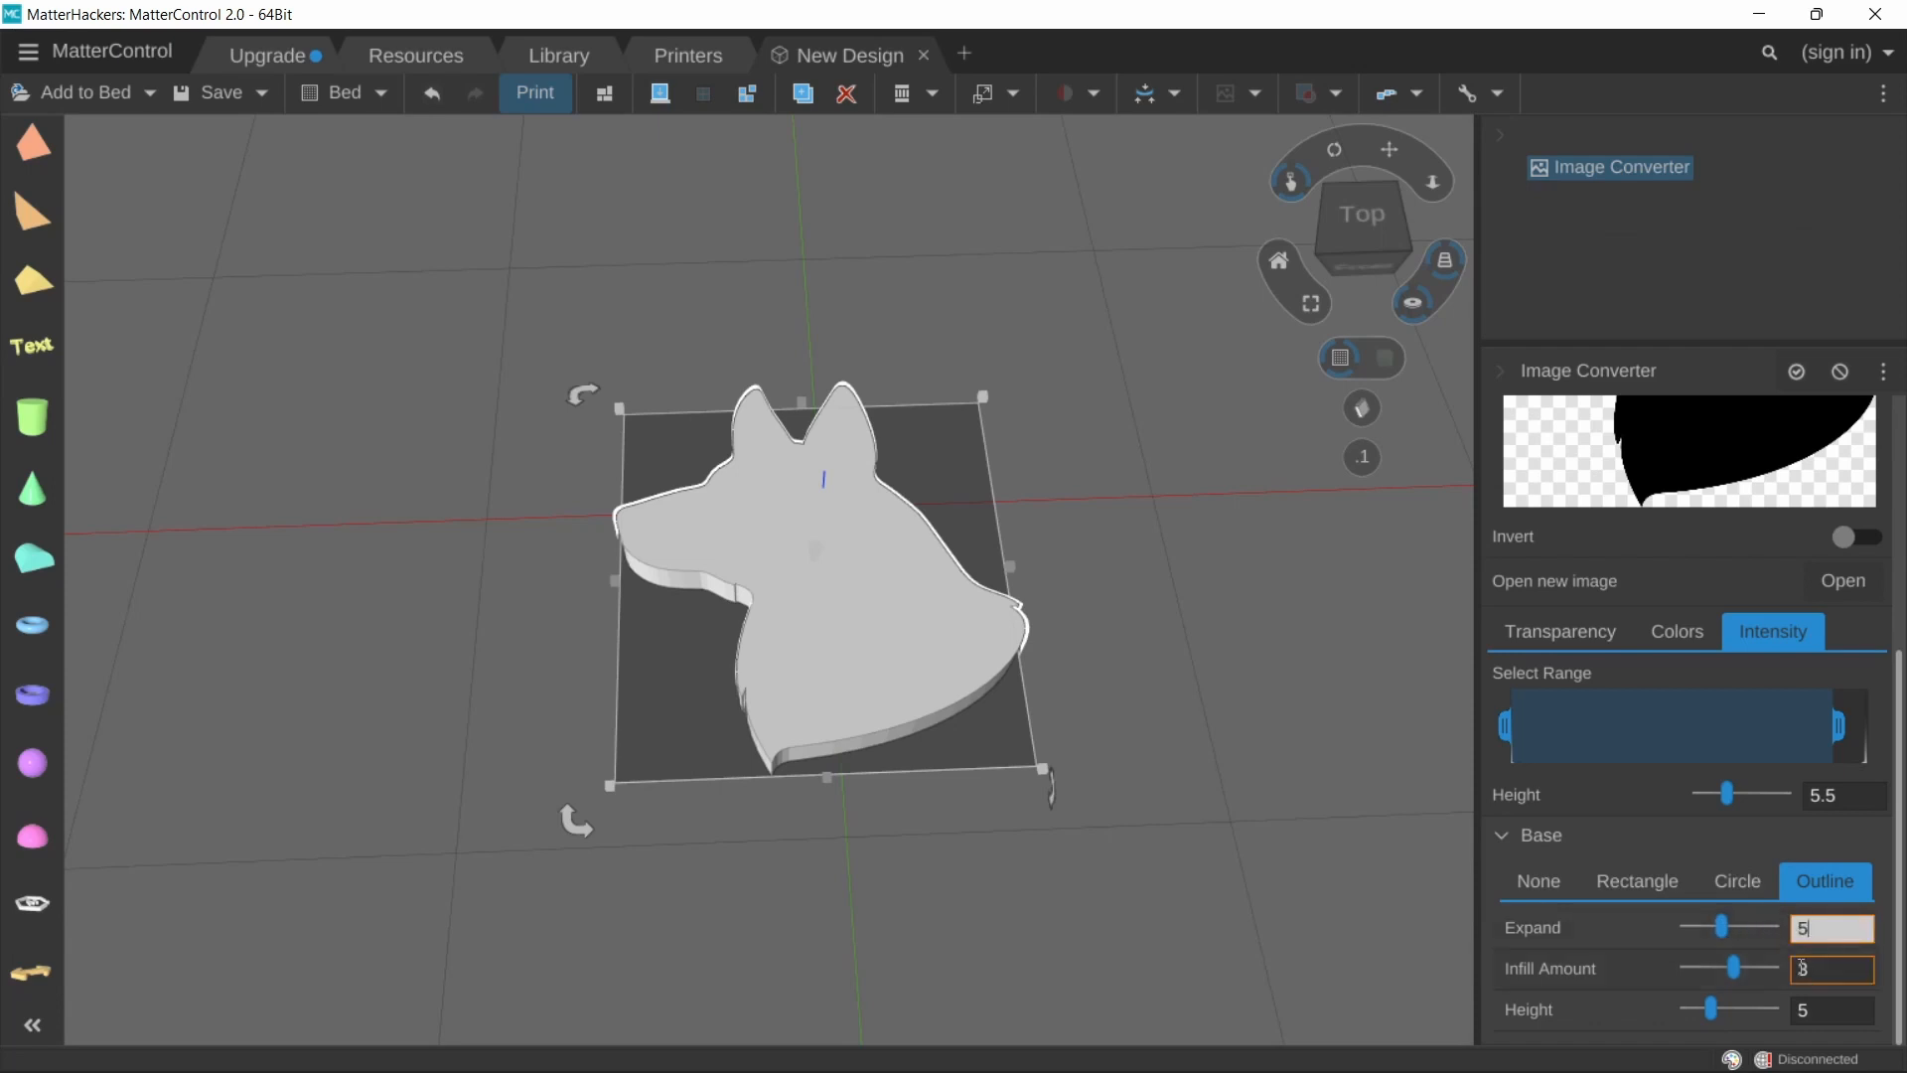
pyautogui.click(1664, 883)
pyautogui.click(1750, 887)
pyautogui.click(1634, 884)
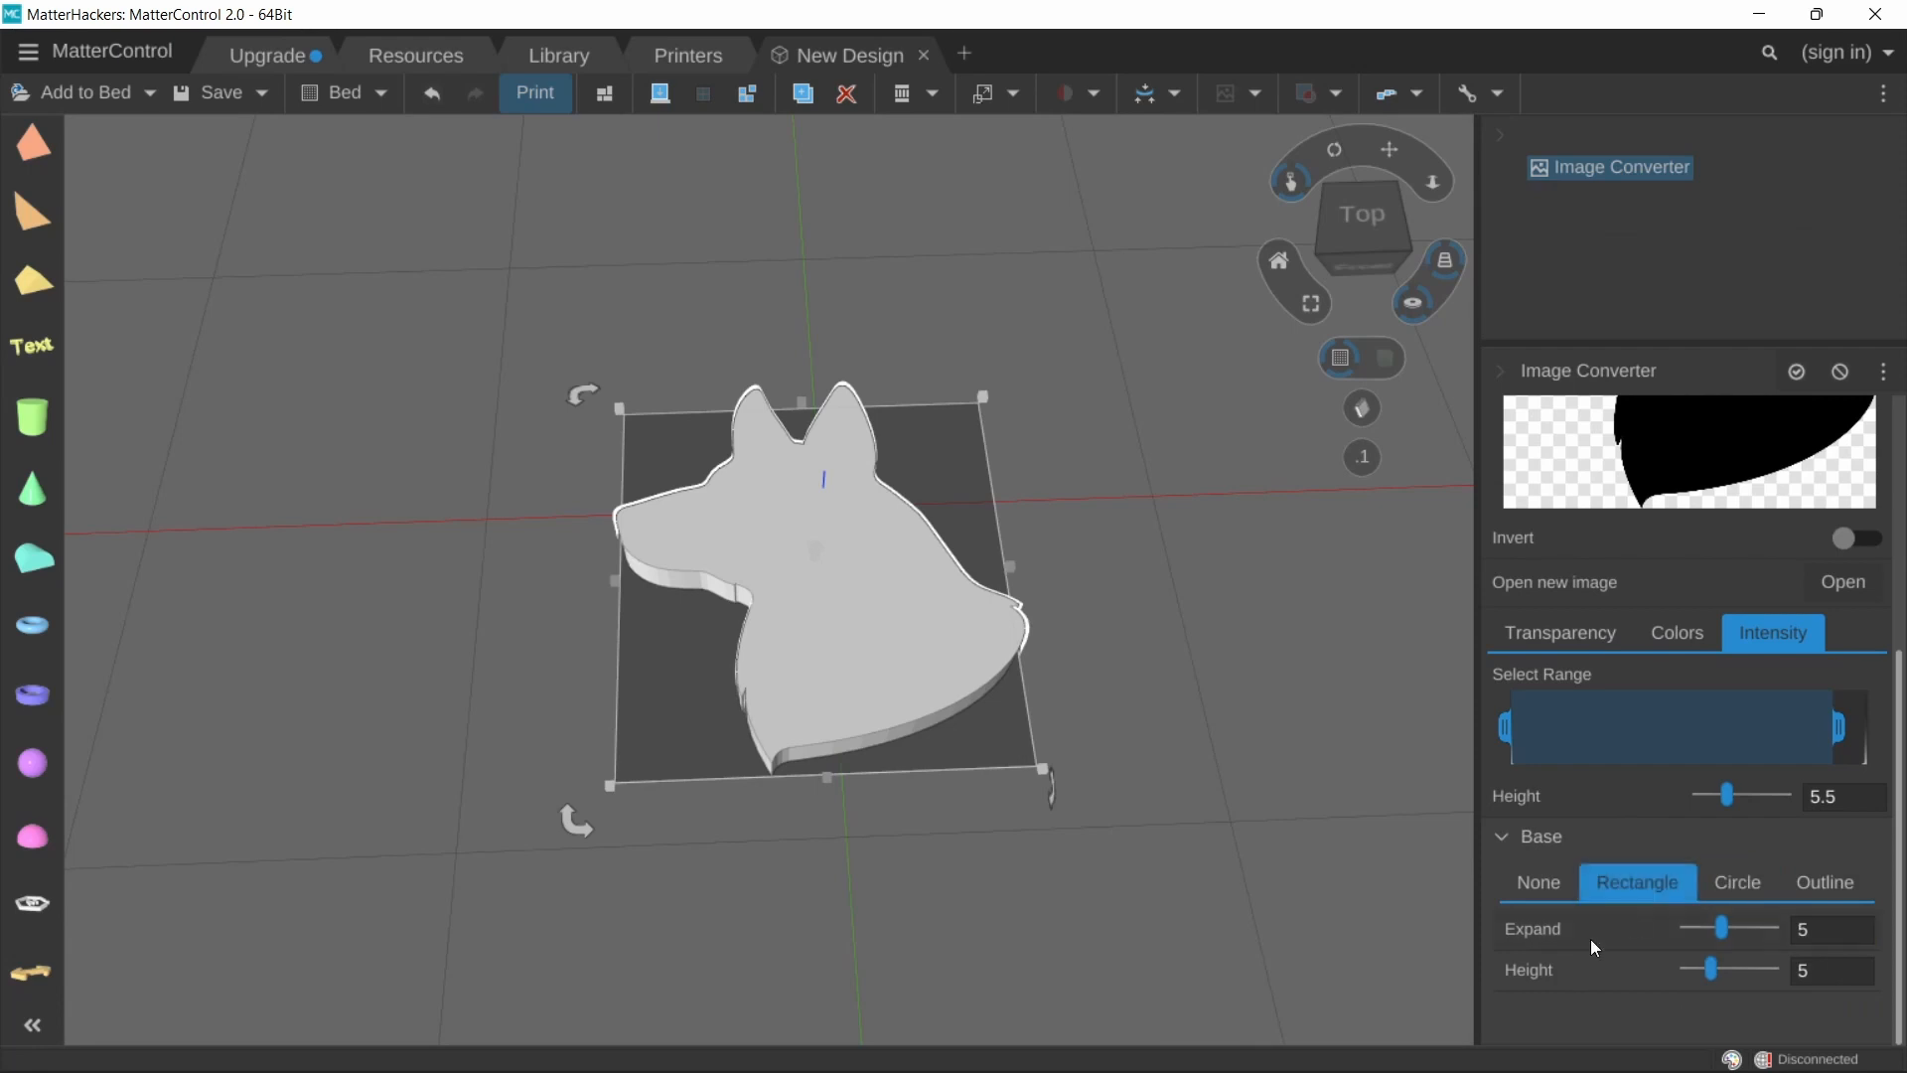
pyautogui.click(1520, 884)
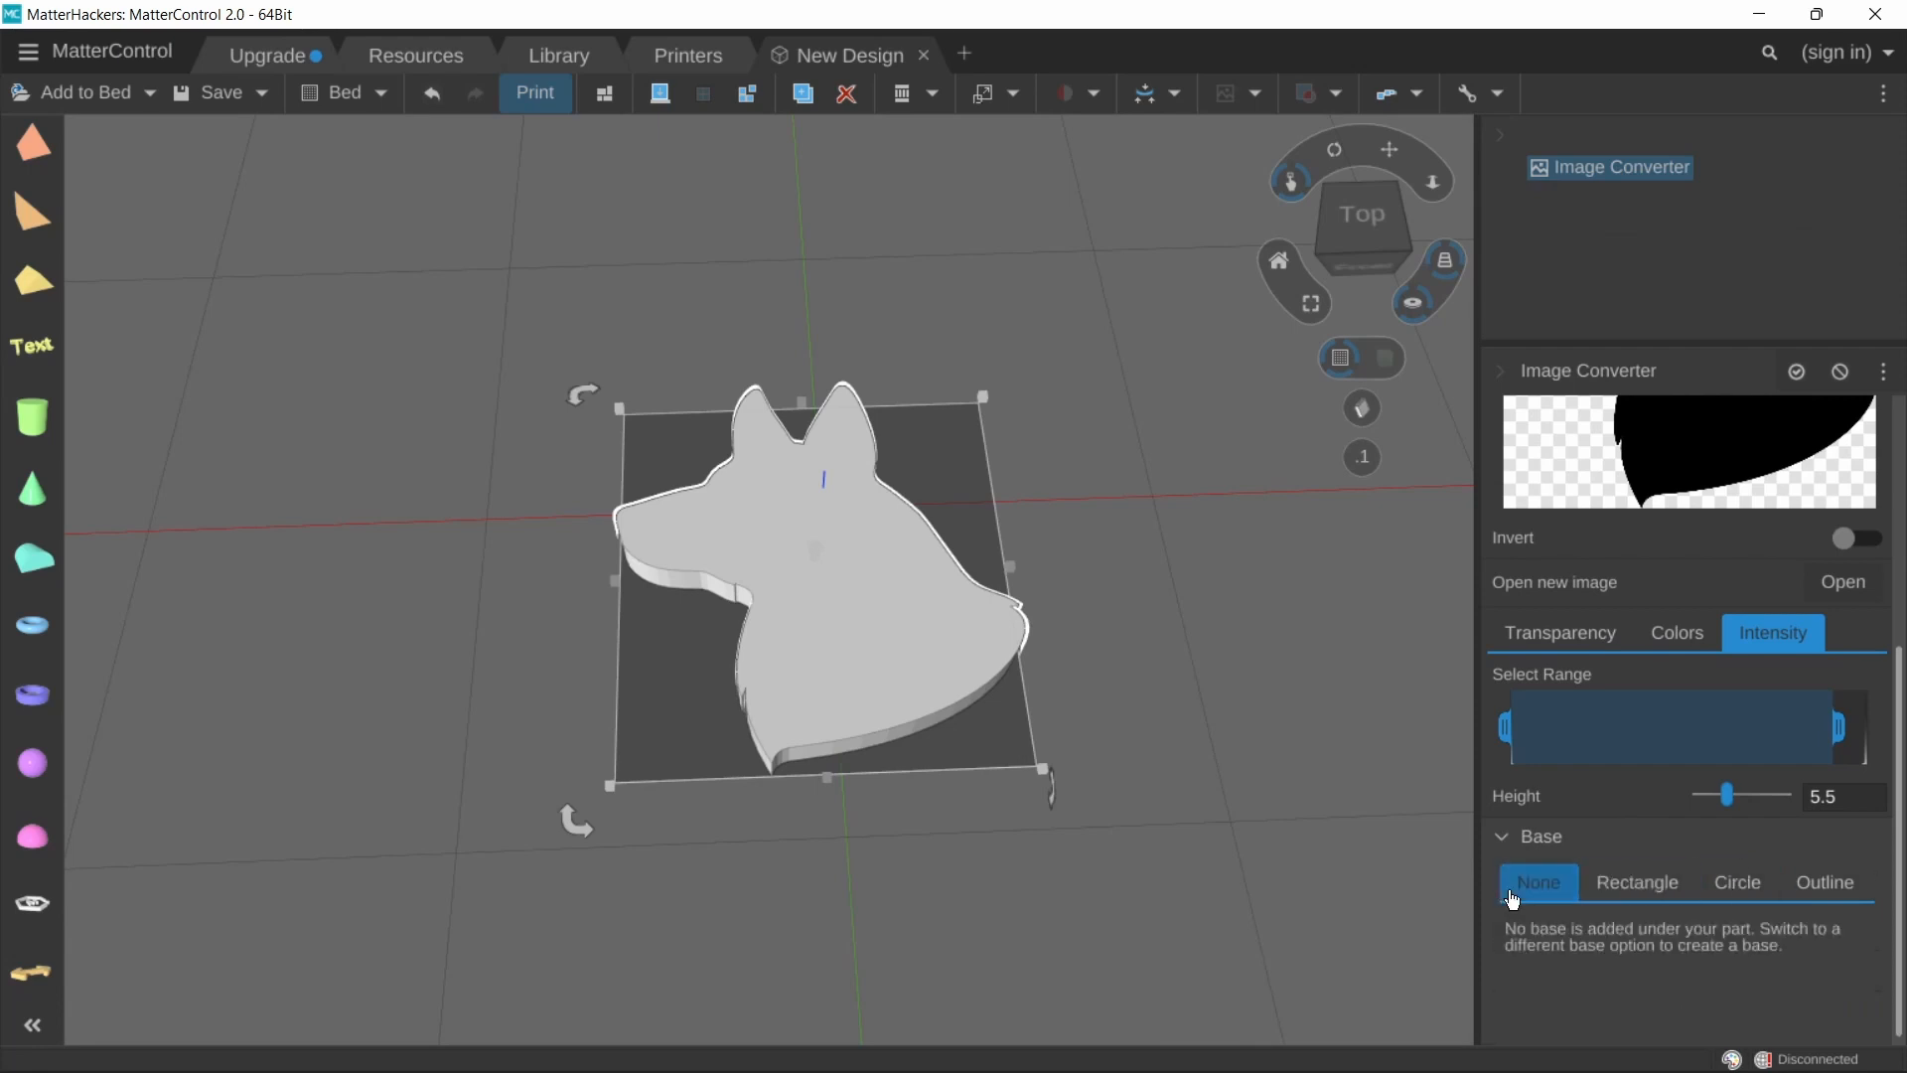
pyautogui.click(1510, 838)
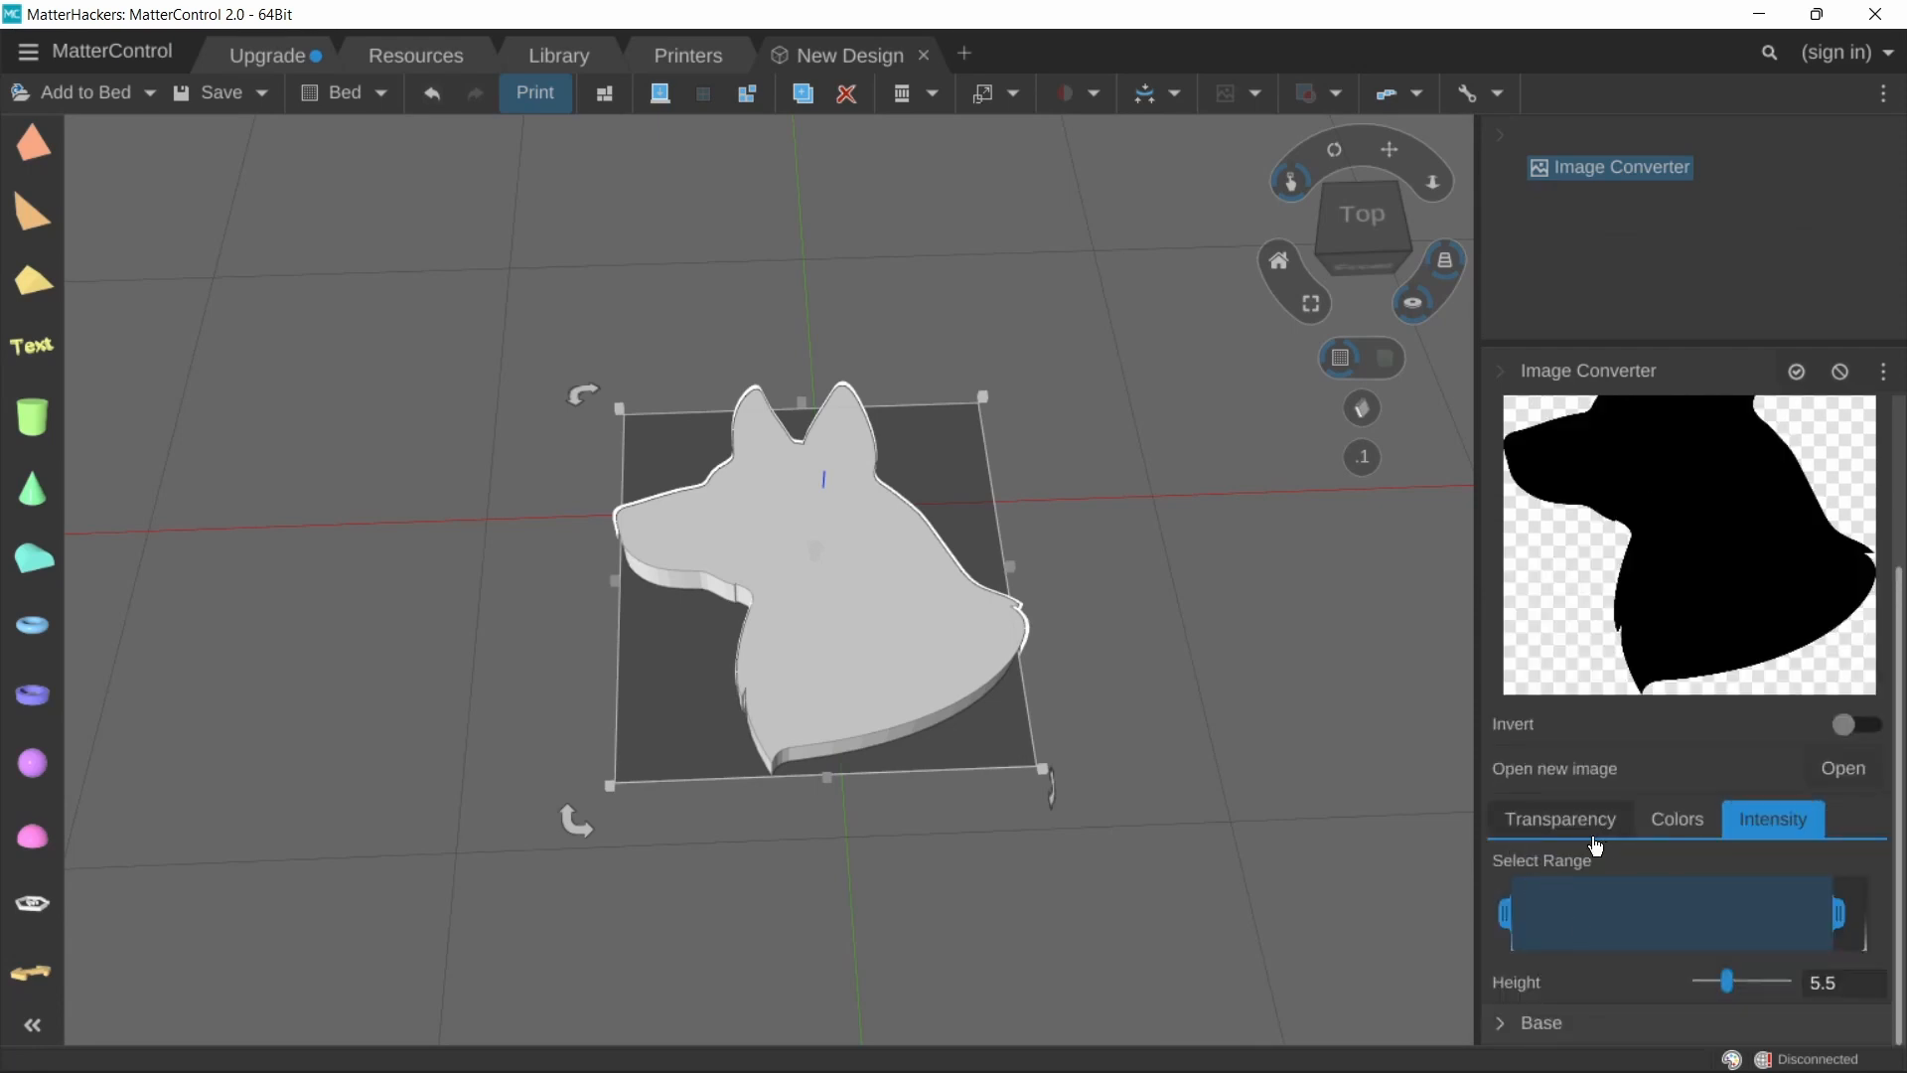
pyautogui.click(1506, 1017)
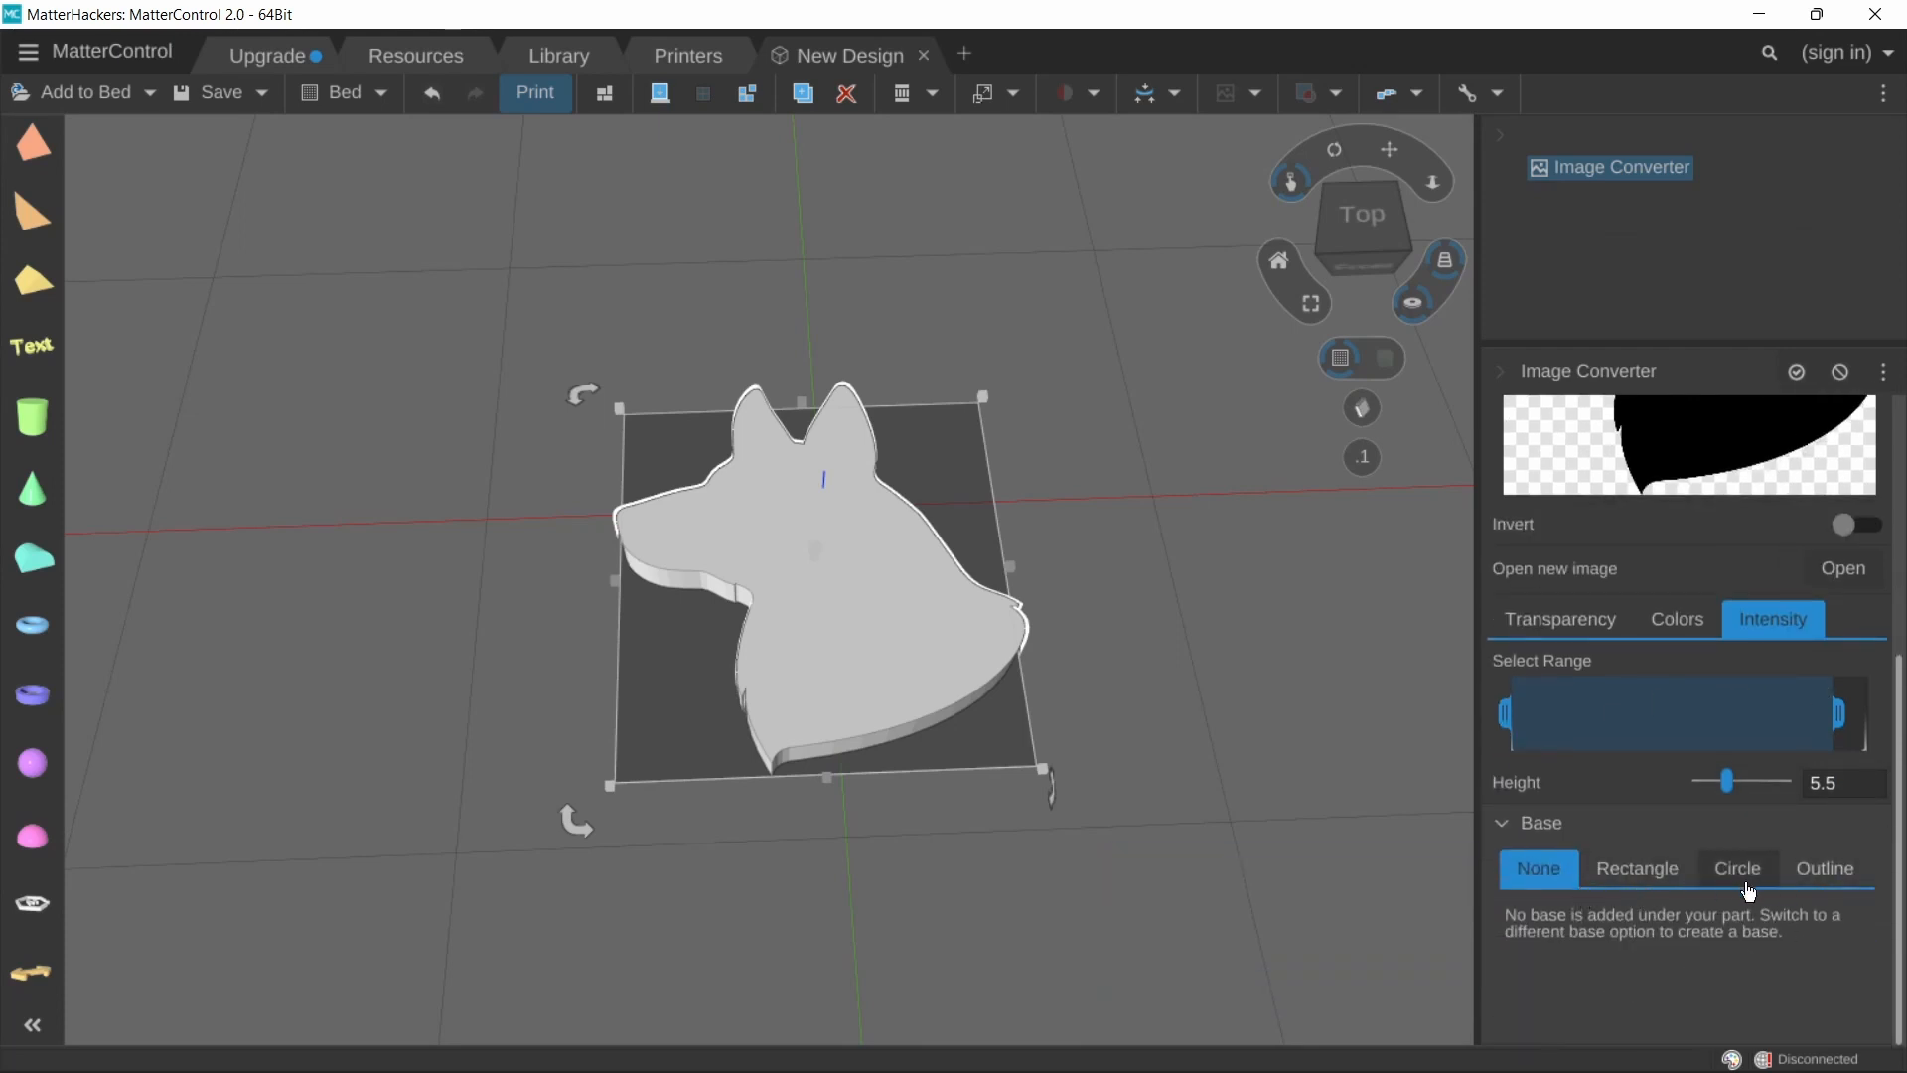
pyautogui.moveTo(1127, 572); pyautogui.dragTo(1108, 617, button='middle')
pyautogui.scroll(3, 1694, 720)
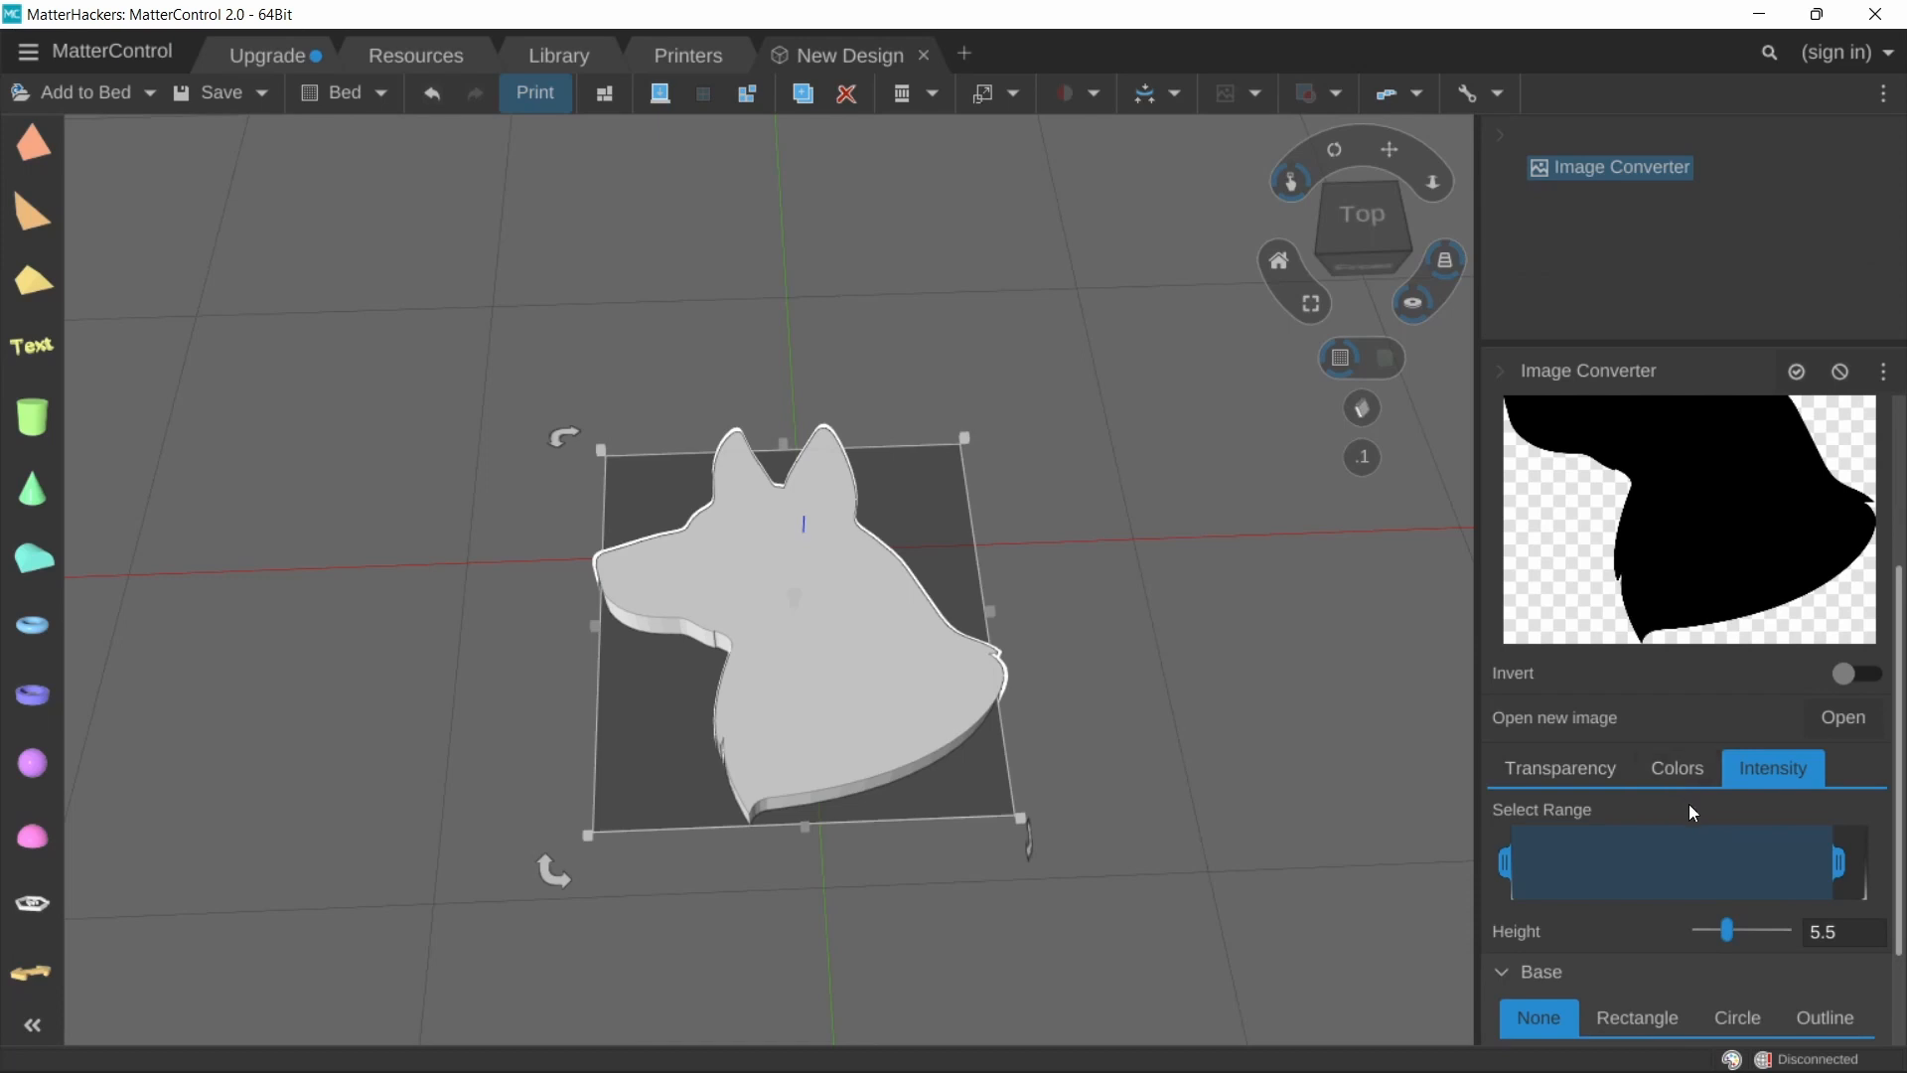
pyautogui.scroll(5, 1627, 755)
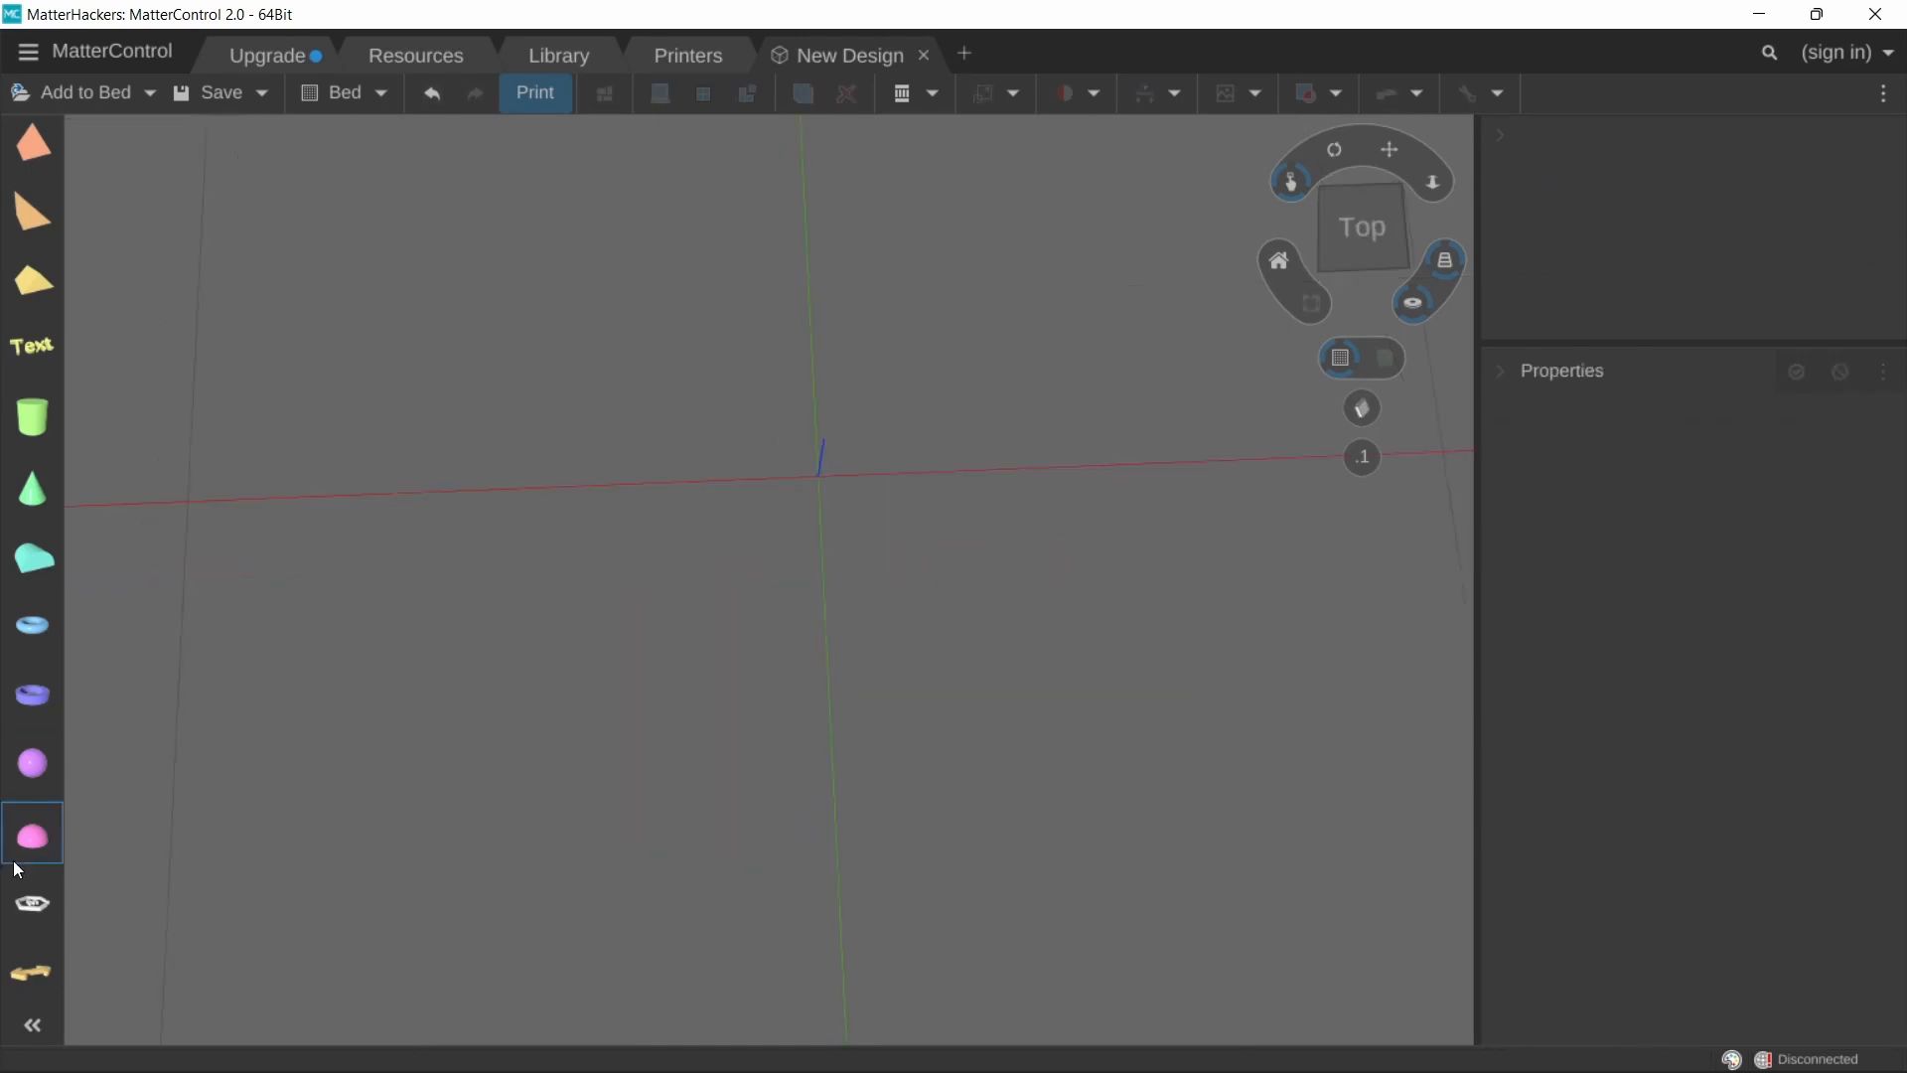
# Add a new Image Converter to the empty bed and replace its default image with the ice cream cone image
pyautogui.moveTo(35, 916); pyautogui.dragTo(629, 467)
pyautogui.moveTo(610, 482); pyautogui.dragTo(707, 491, button='middle')
pyautogui.scroll(2, 715, 497)
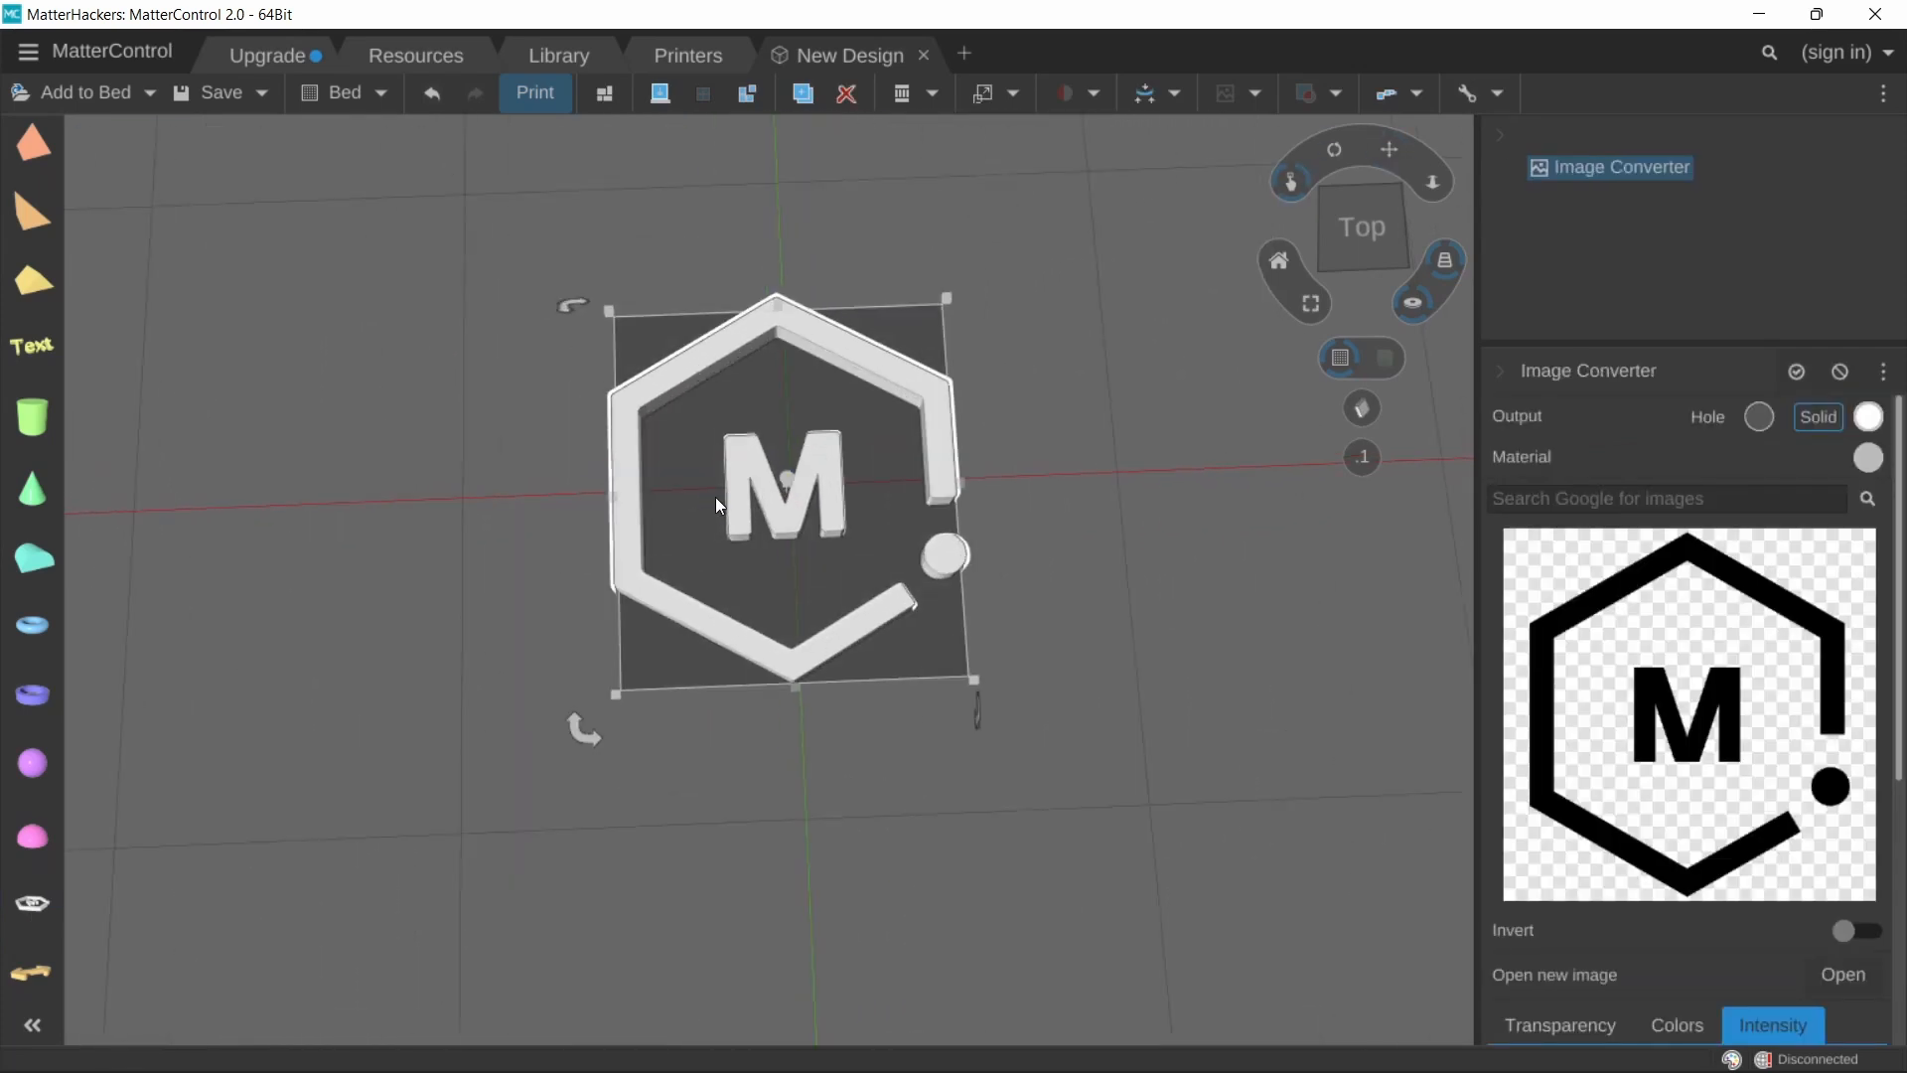
pyautogui.click(1664, 751)
pyautogui.doubleClick(265, 268)
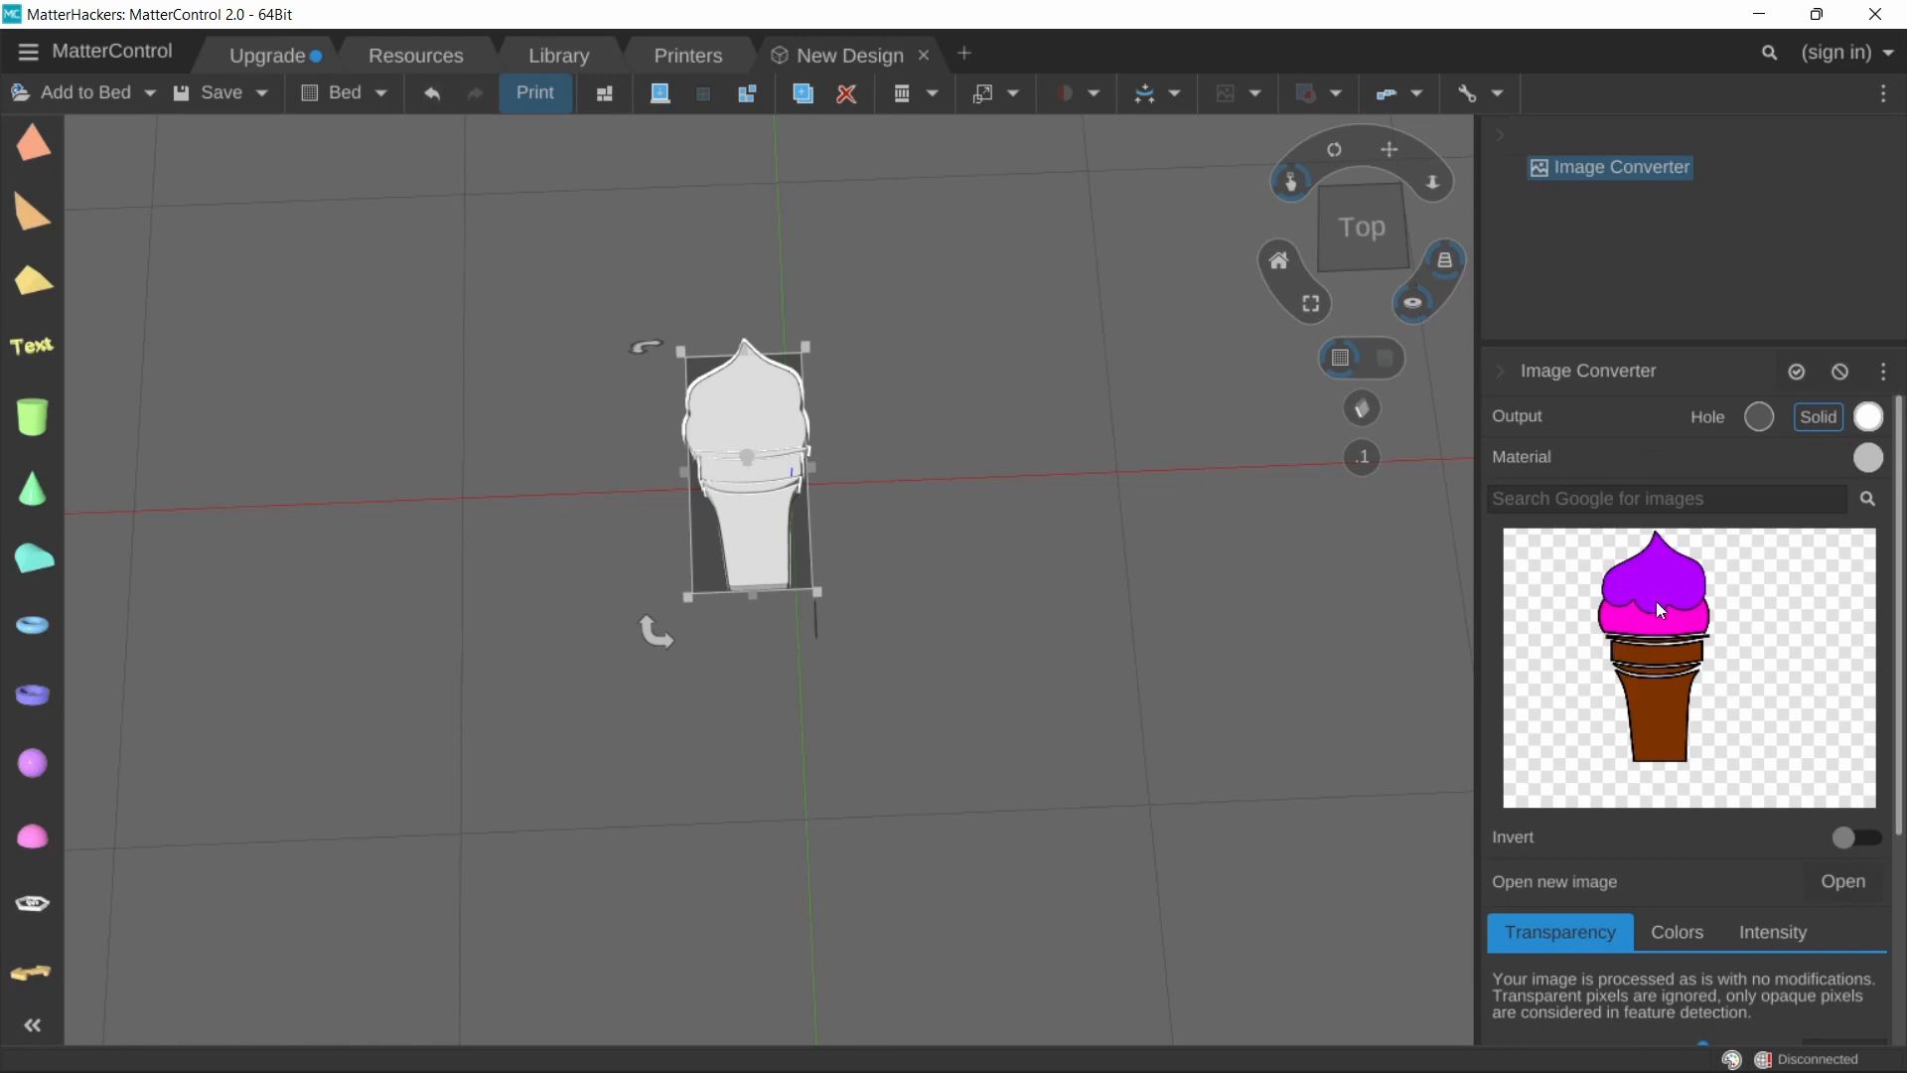
# Switch the ice cream cone's image processing from Transparency to Colors
pyautogui.scroll(3, 570, 455)
pyautogui.scroll(-2, 646, 447)
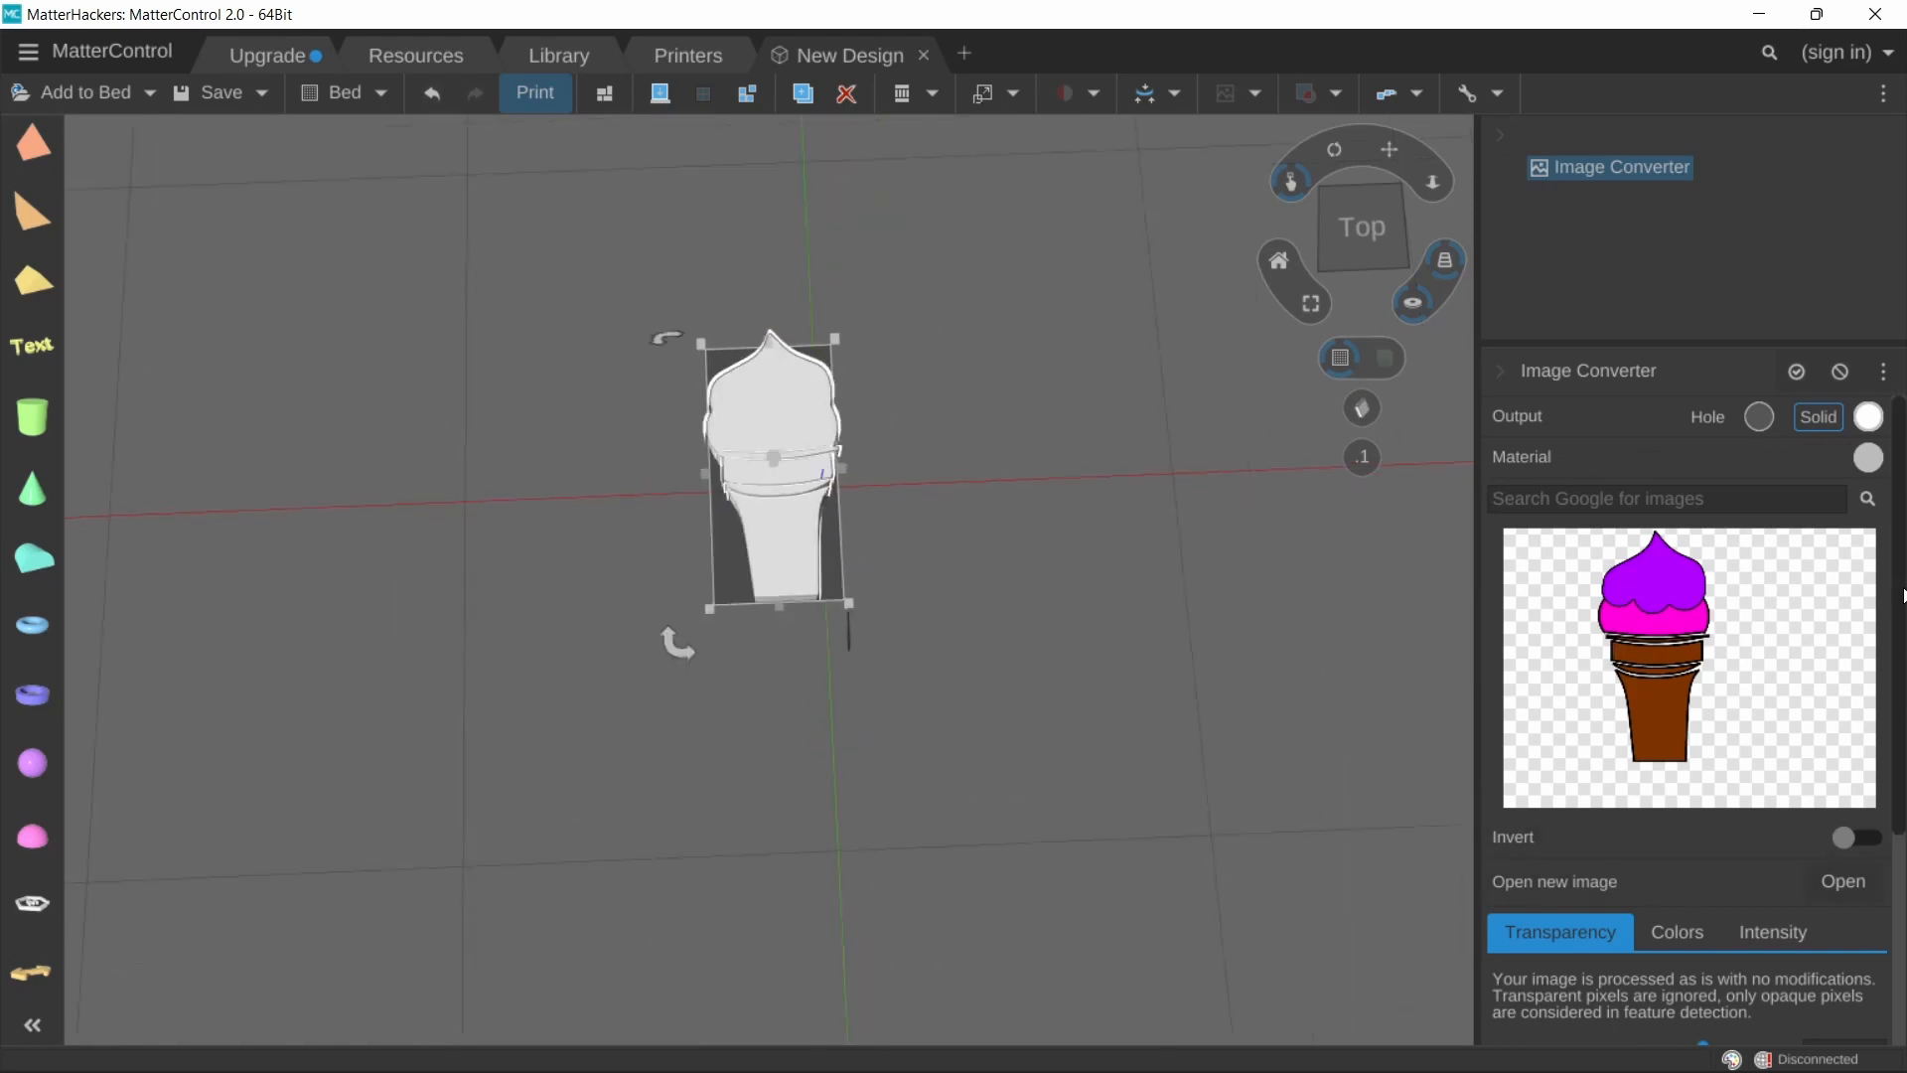
pyautogui.scroll(-1, 1748, 676)
pyautogui.scroll(1, 1766, 686)
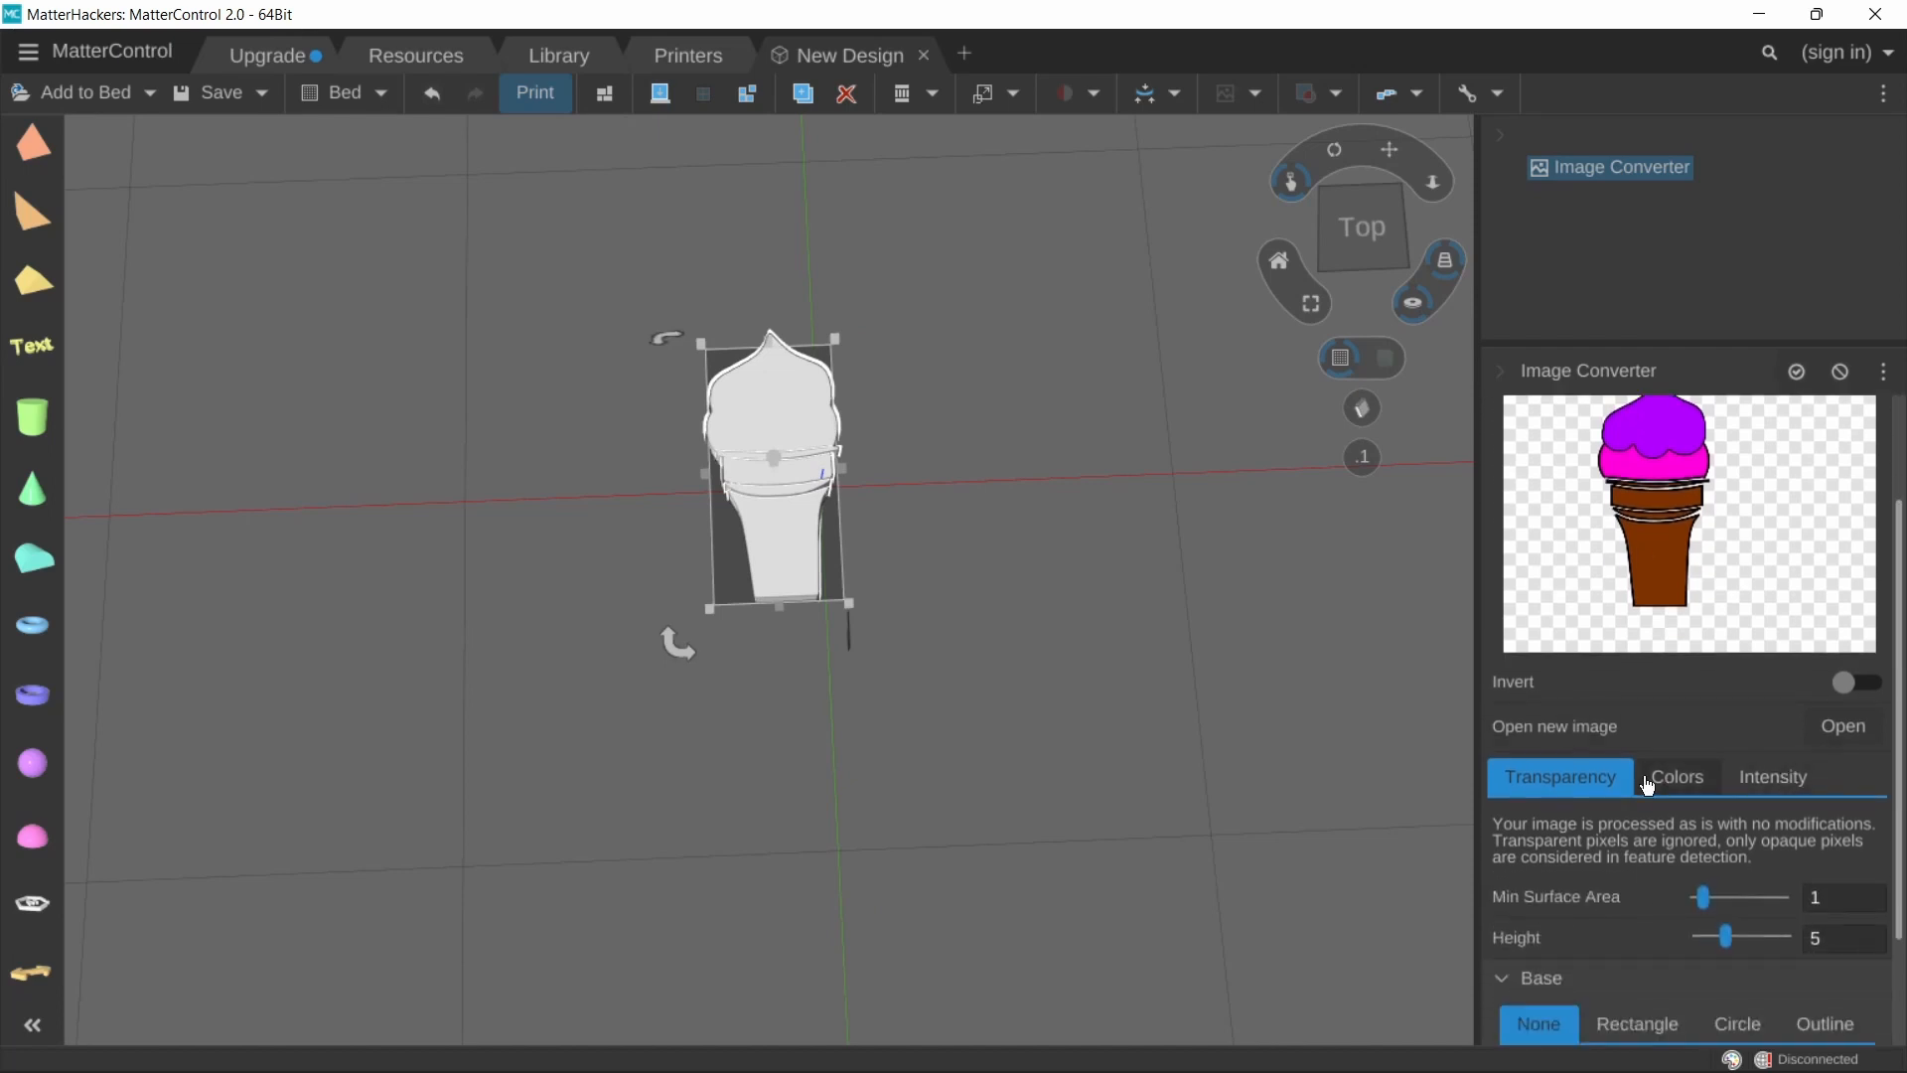
pyautogui.click(1672, 778)
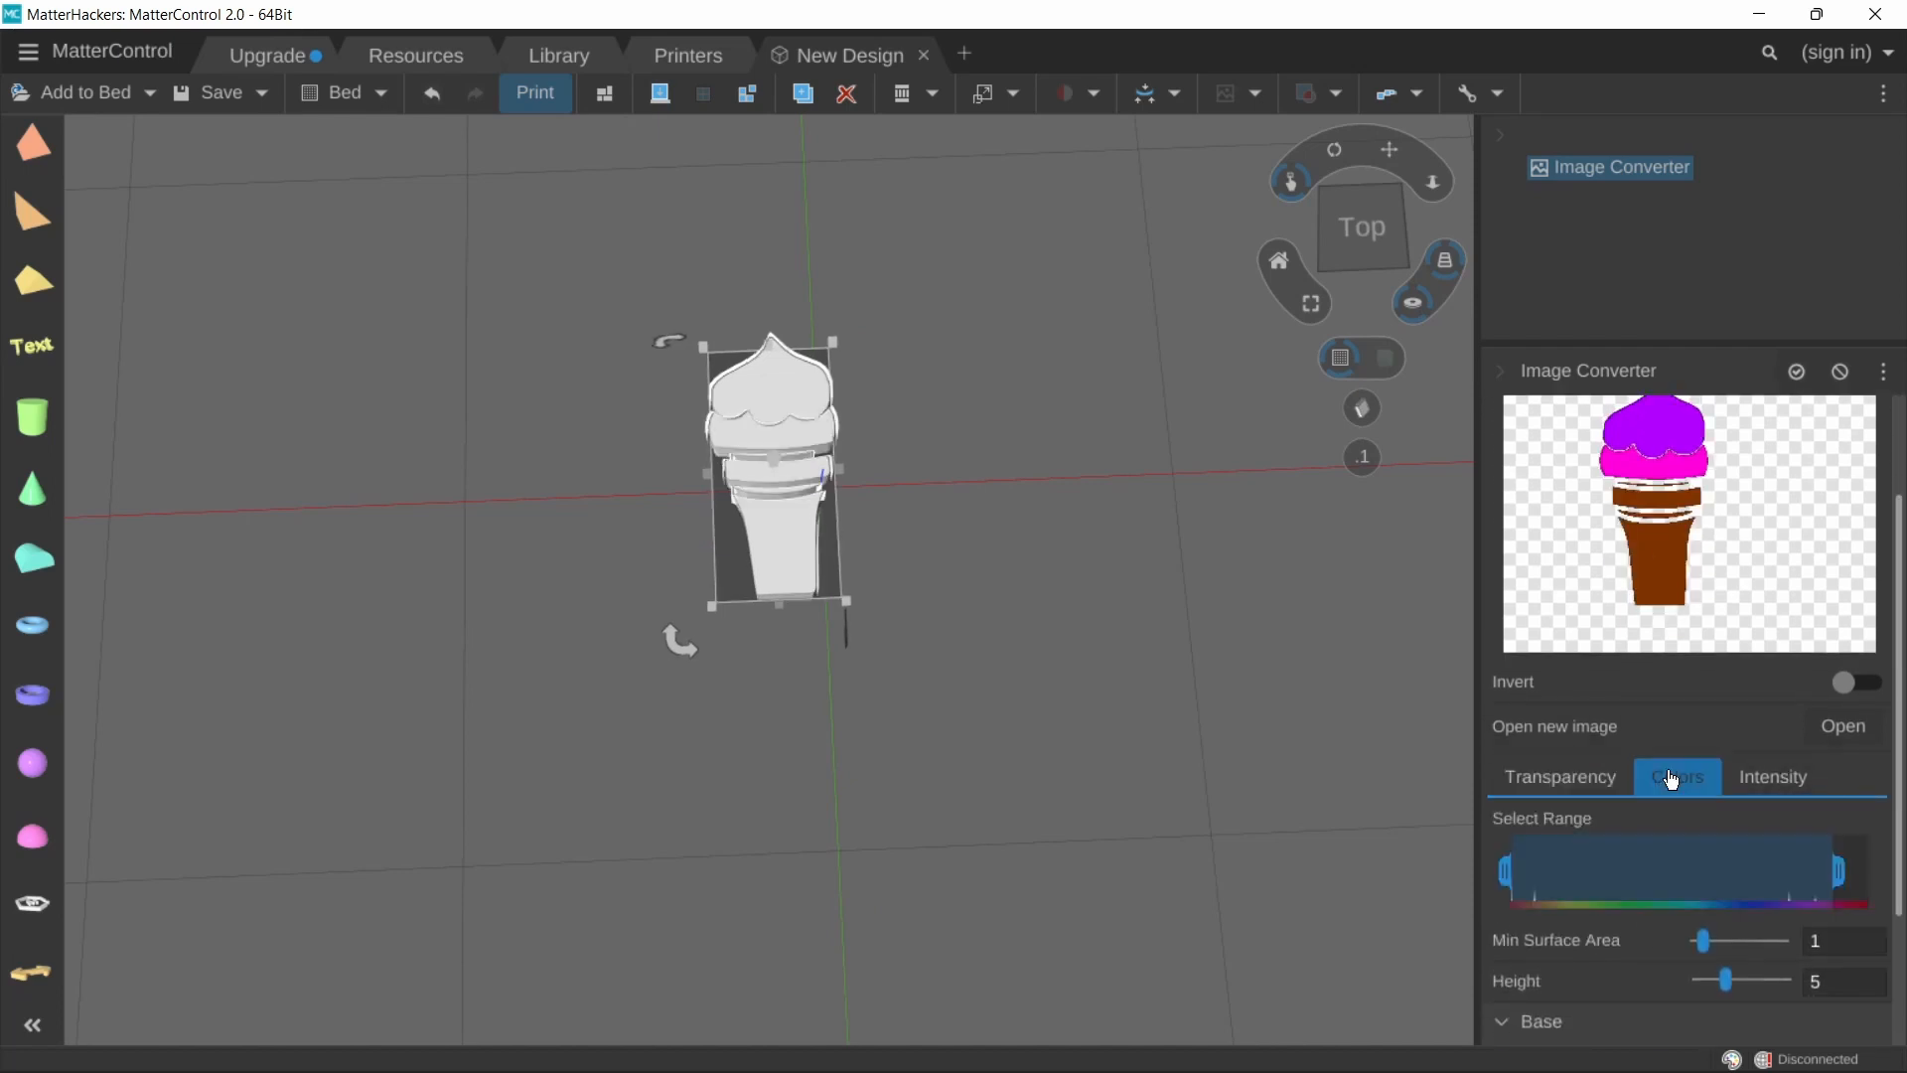
pyautogui.scroll(-1, 1899, 636)
pyautogui.scroll(2, 1823, 599)
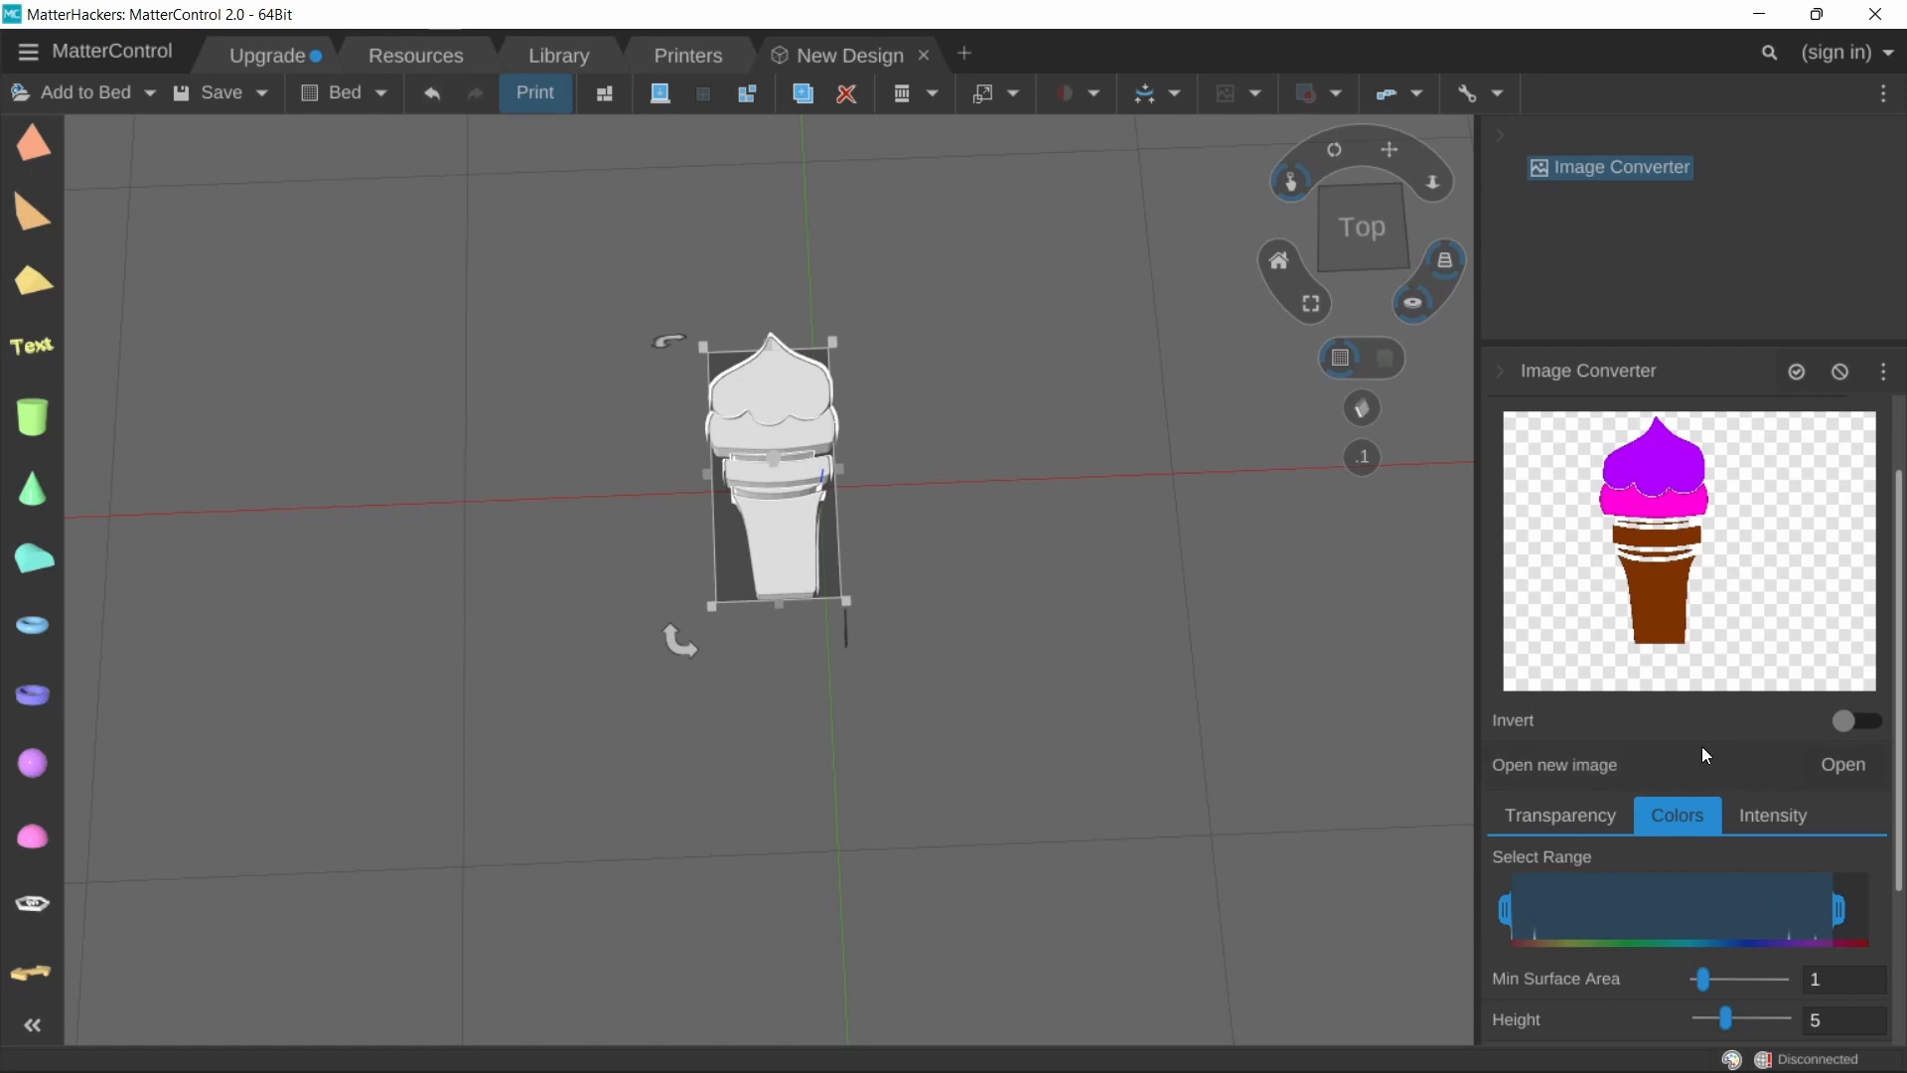
# Narrow the color range so that only the brown cone parts of the ice cream are extruded
pyautogui.moveTo(748, 355); pyautogui.dragTo(744, 421, button='right')
pyautogui.scroll(2, 874, 492)
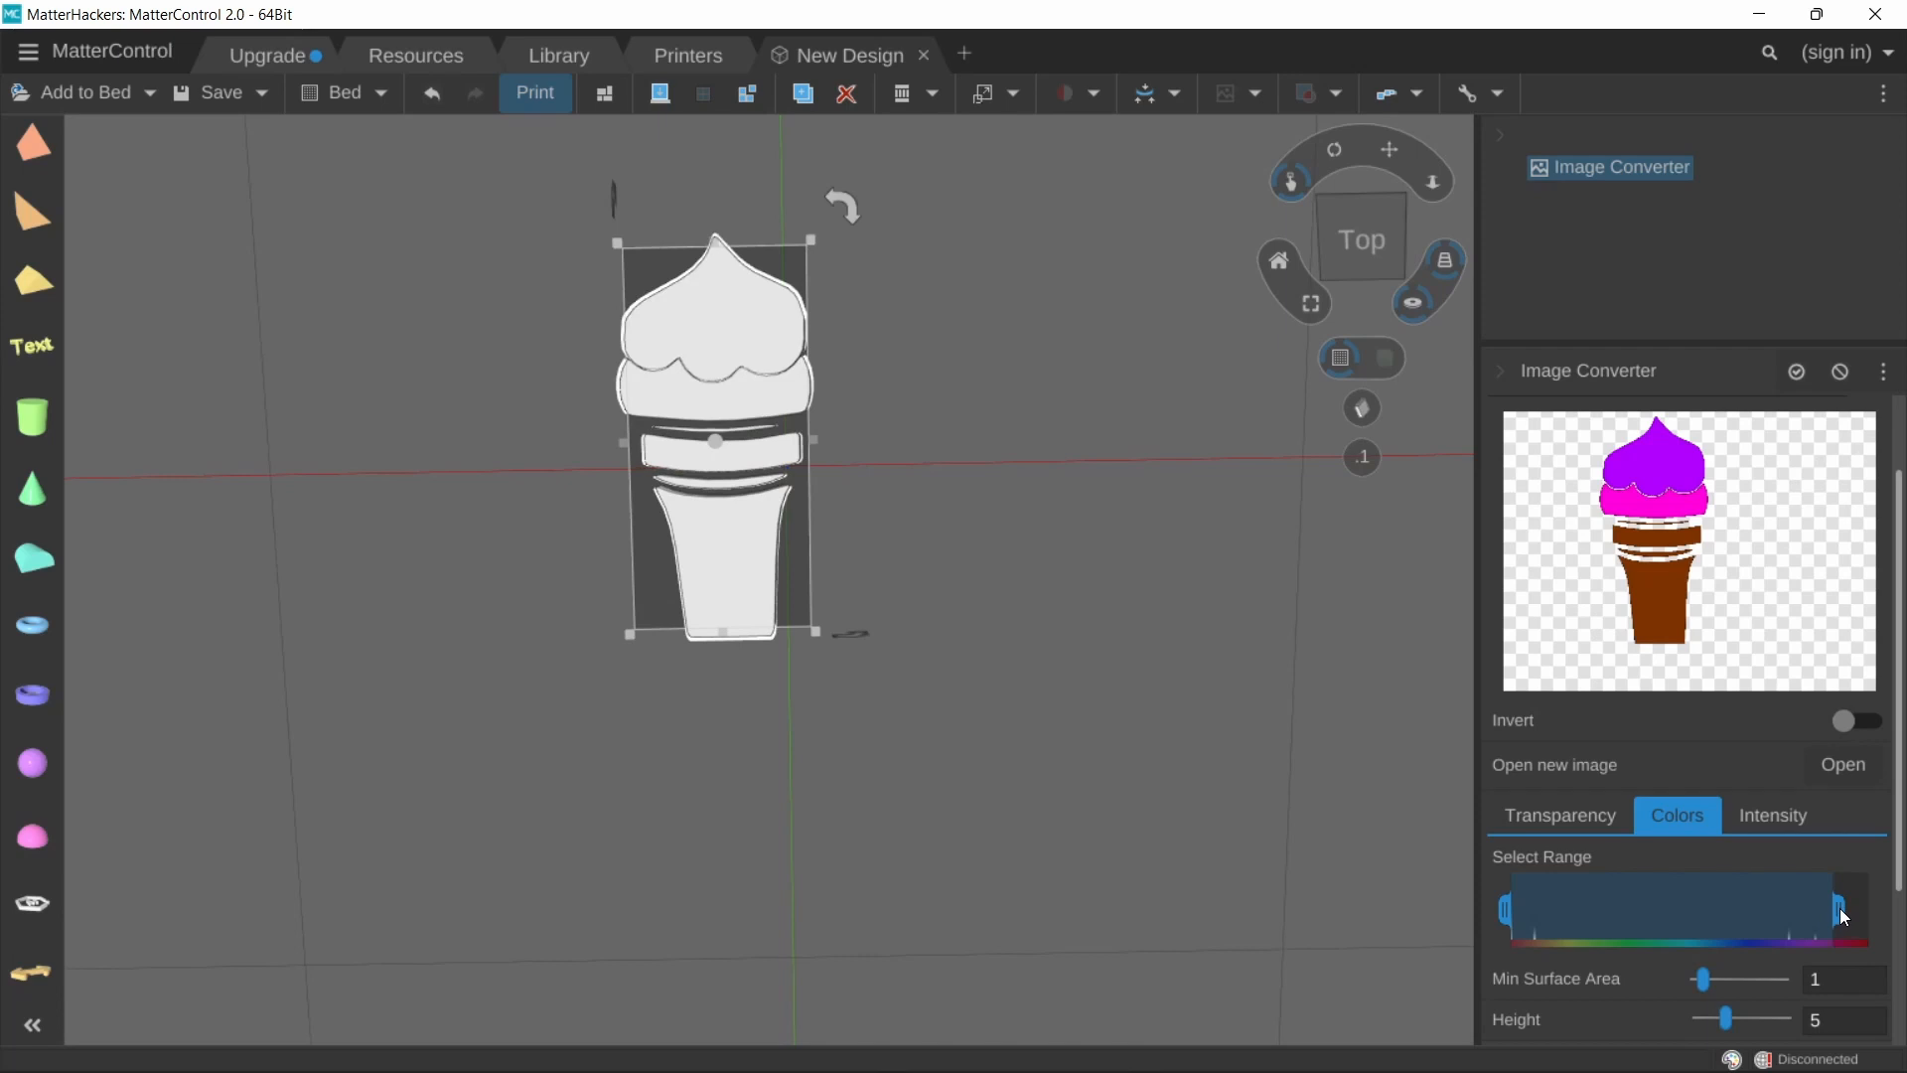
pyautogui.moveTo(1841, 911); pyautogui.dragTo(1786, 913)
pyautogui.moveTo(1613, 914); pyautogui.dragTo(1598, 916)
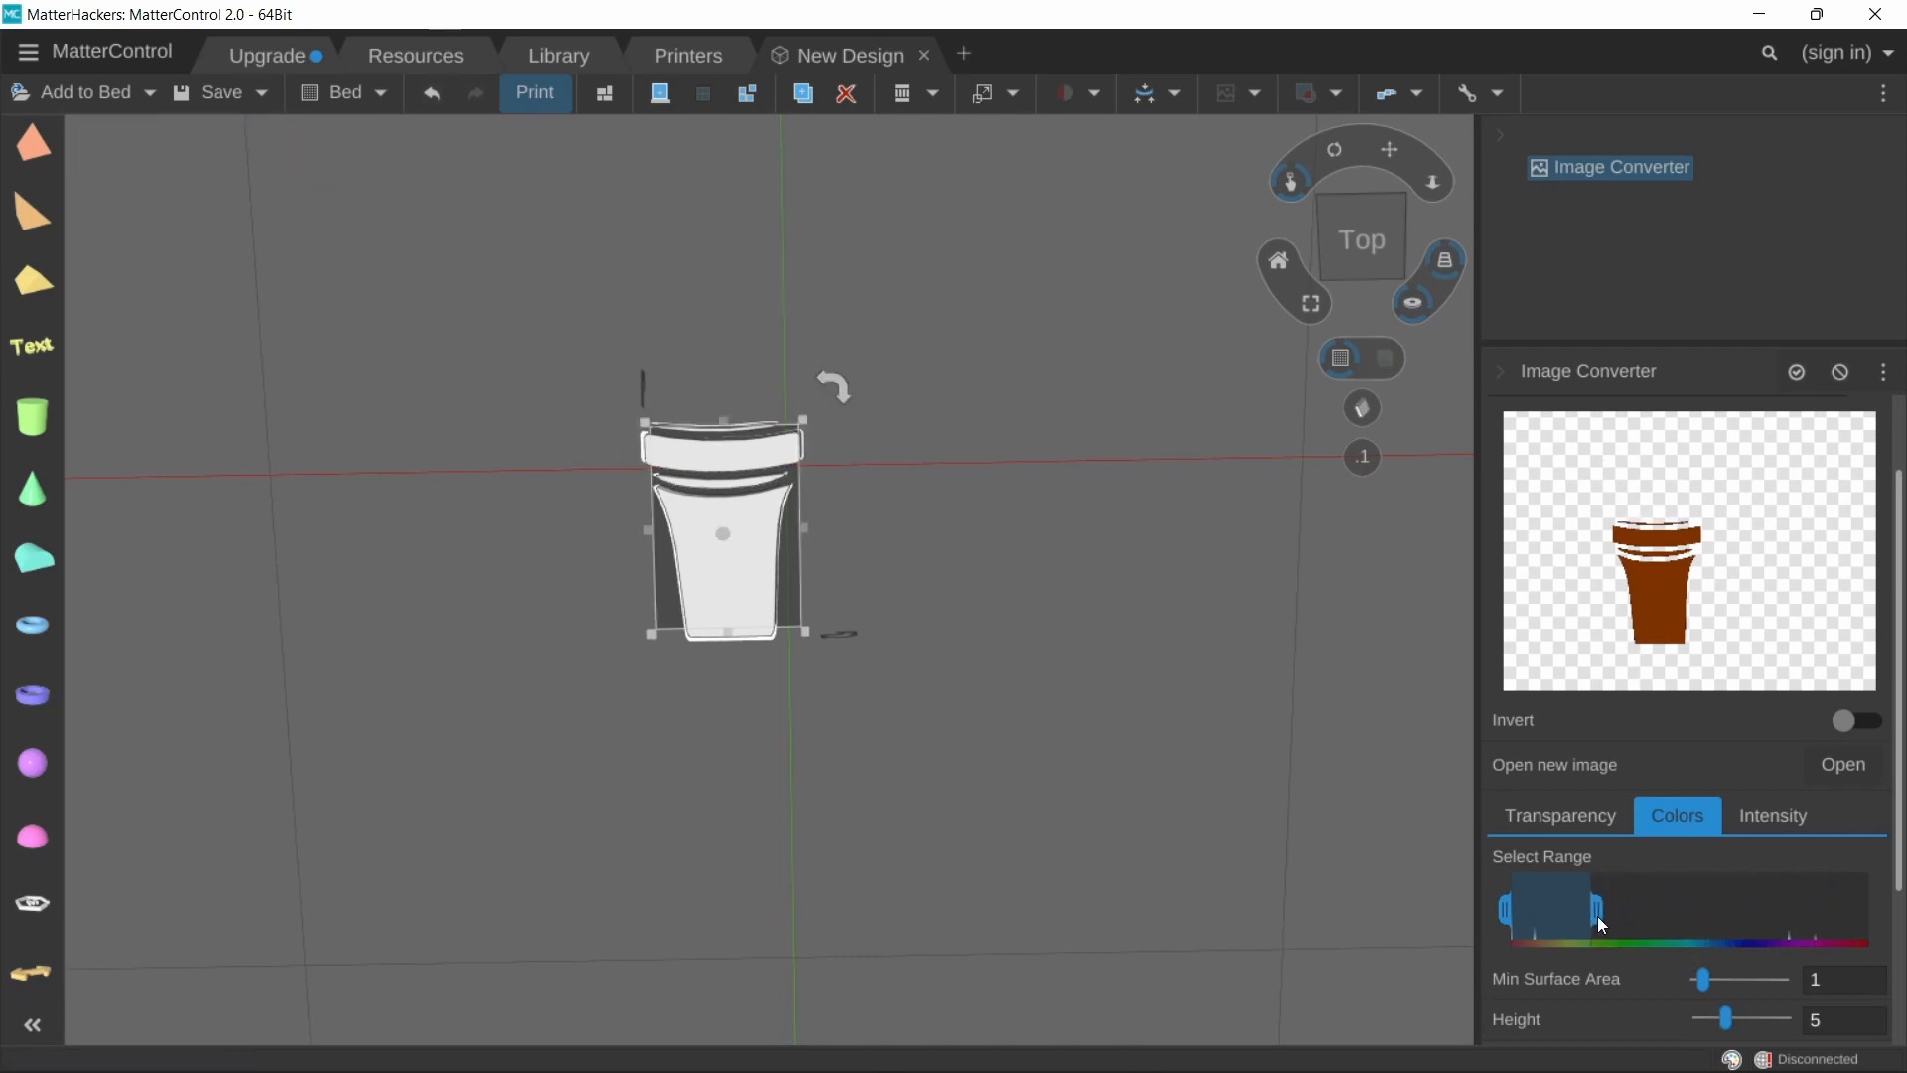
pyautogui.scroll(2, 820, 515)
pyautogui.moveTo(912, 499); pyautogui.dragTo(1066, 499, button='middle')
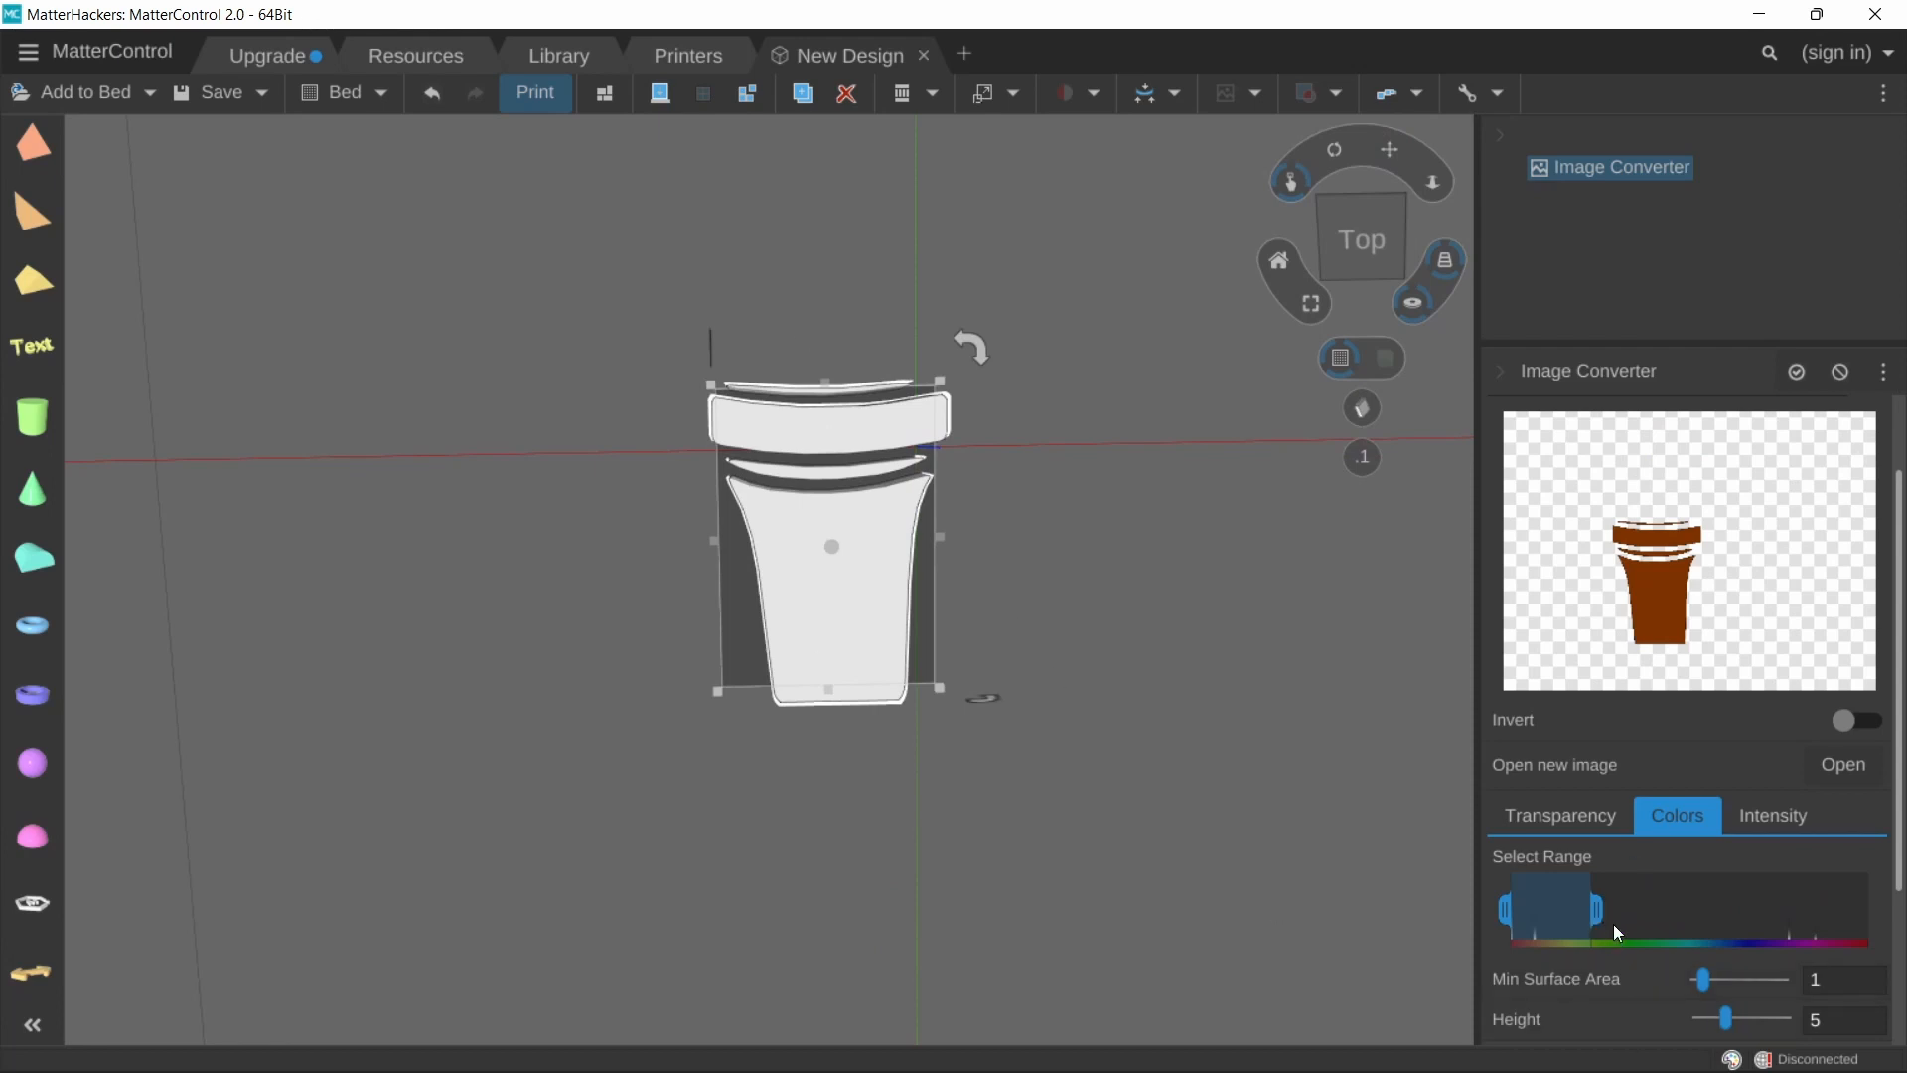
# Shift the color range to the purple and pink scoops, and narrow it to the pink scoop alone
pyautogui.moveTo(1599, 912); pyautogui.dragTo(1899, 889)
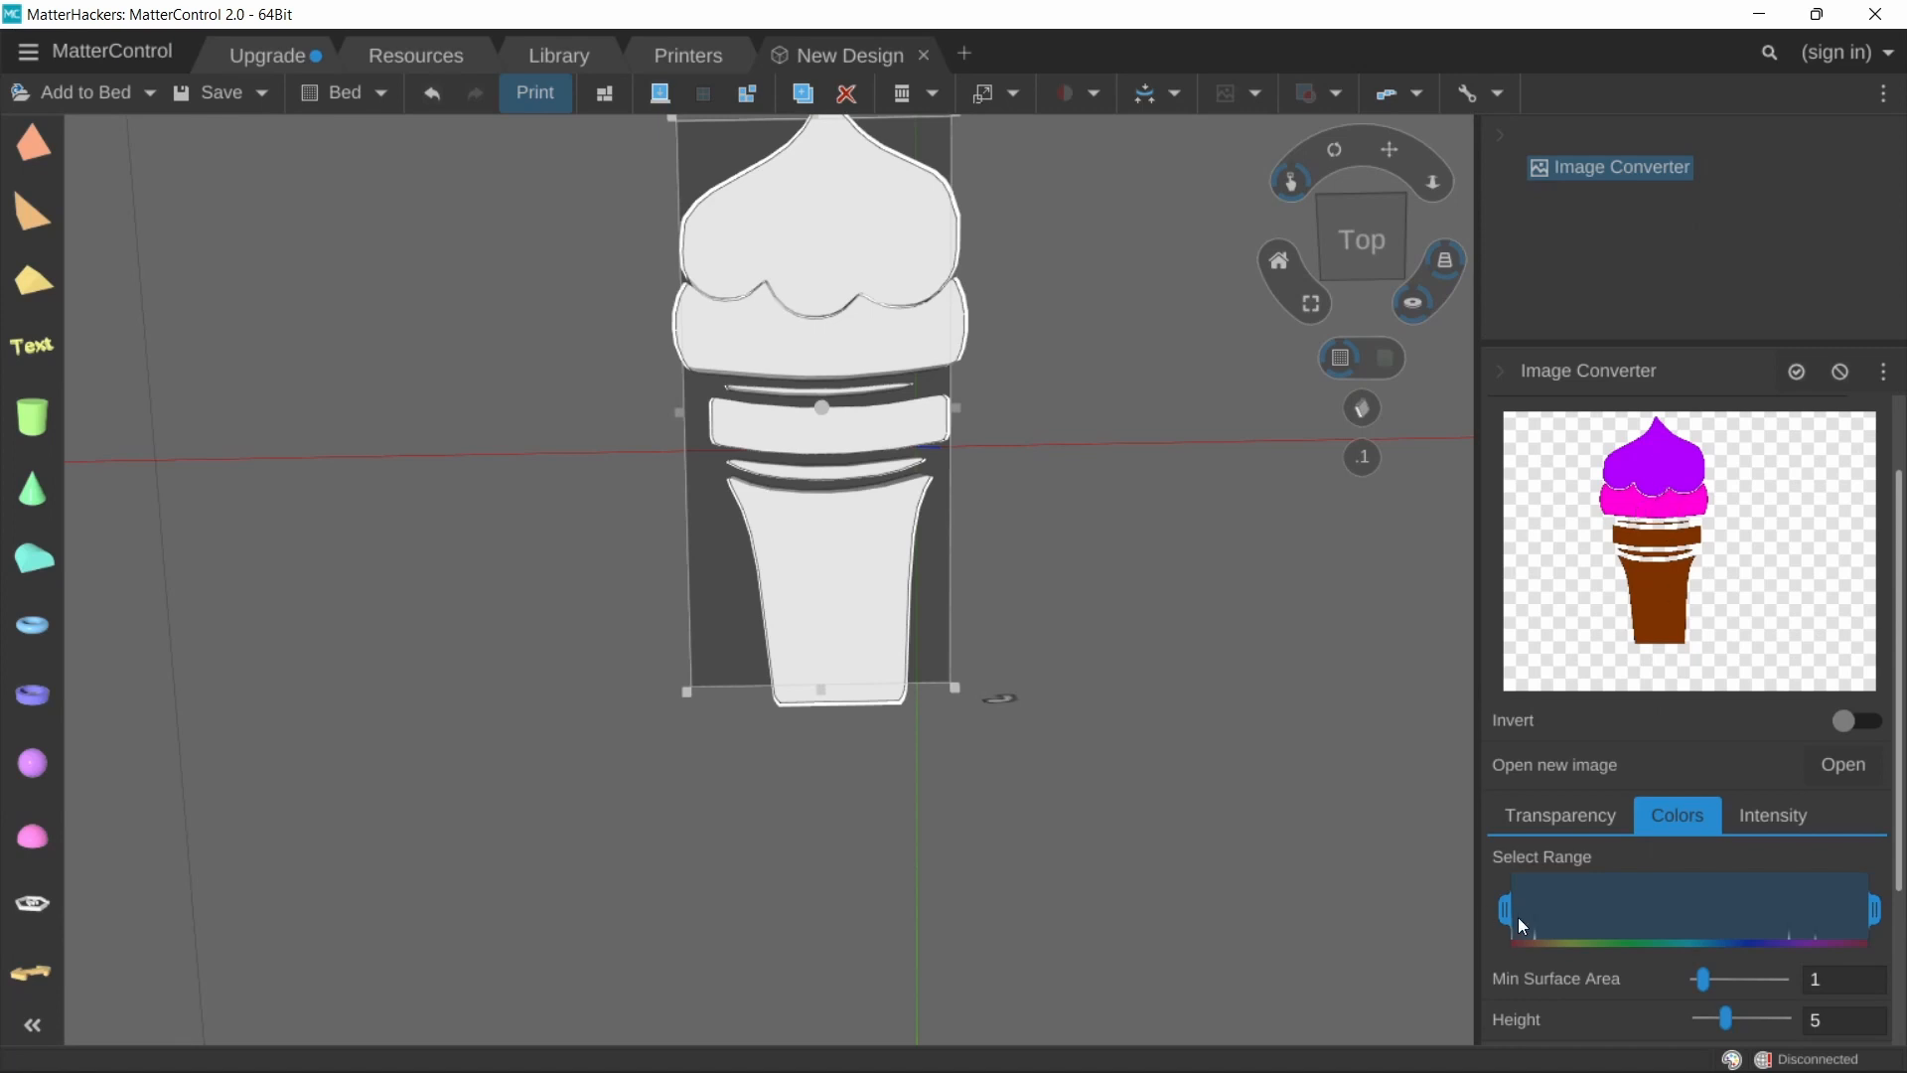
pyautogui.moveTo(1519, 923); pyautogui.dragTo(1614, 925)
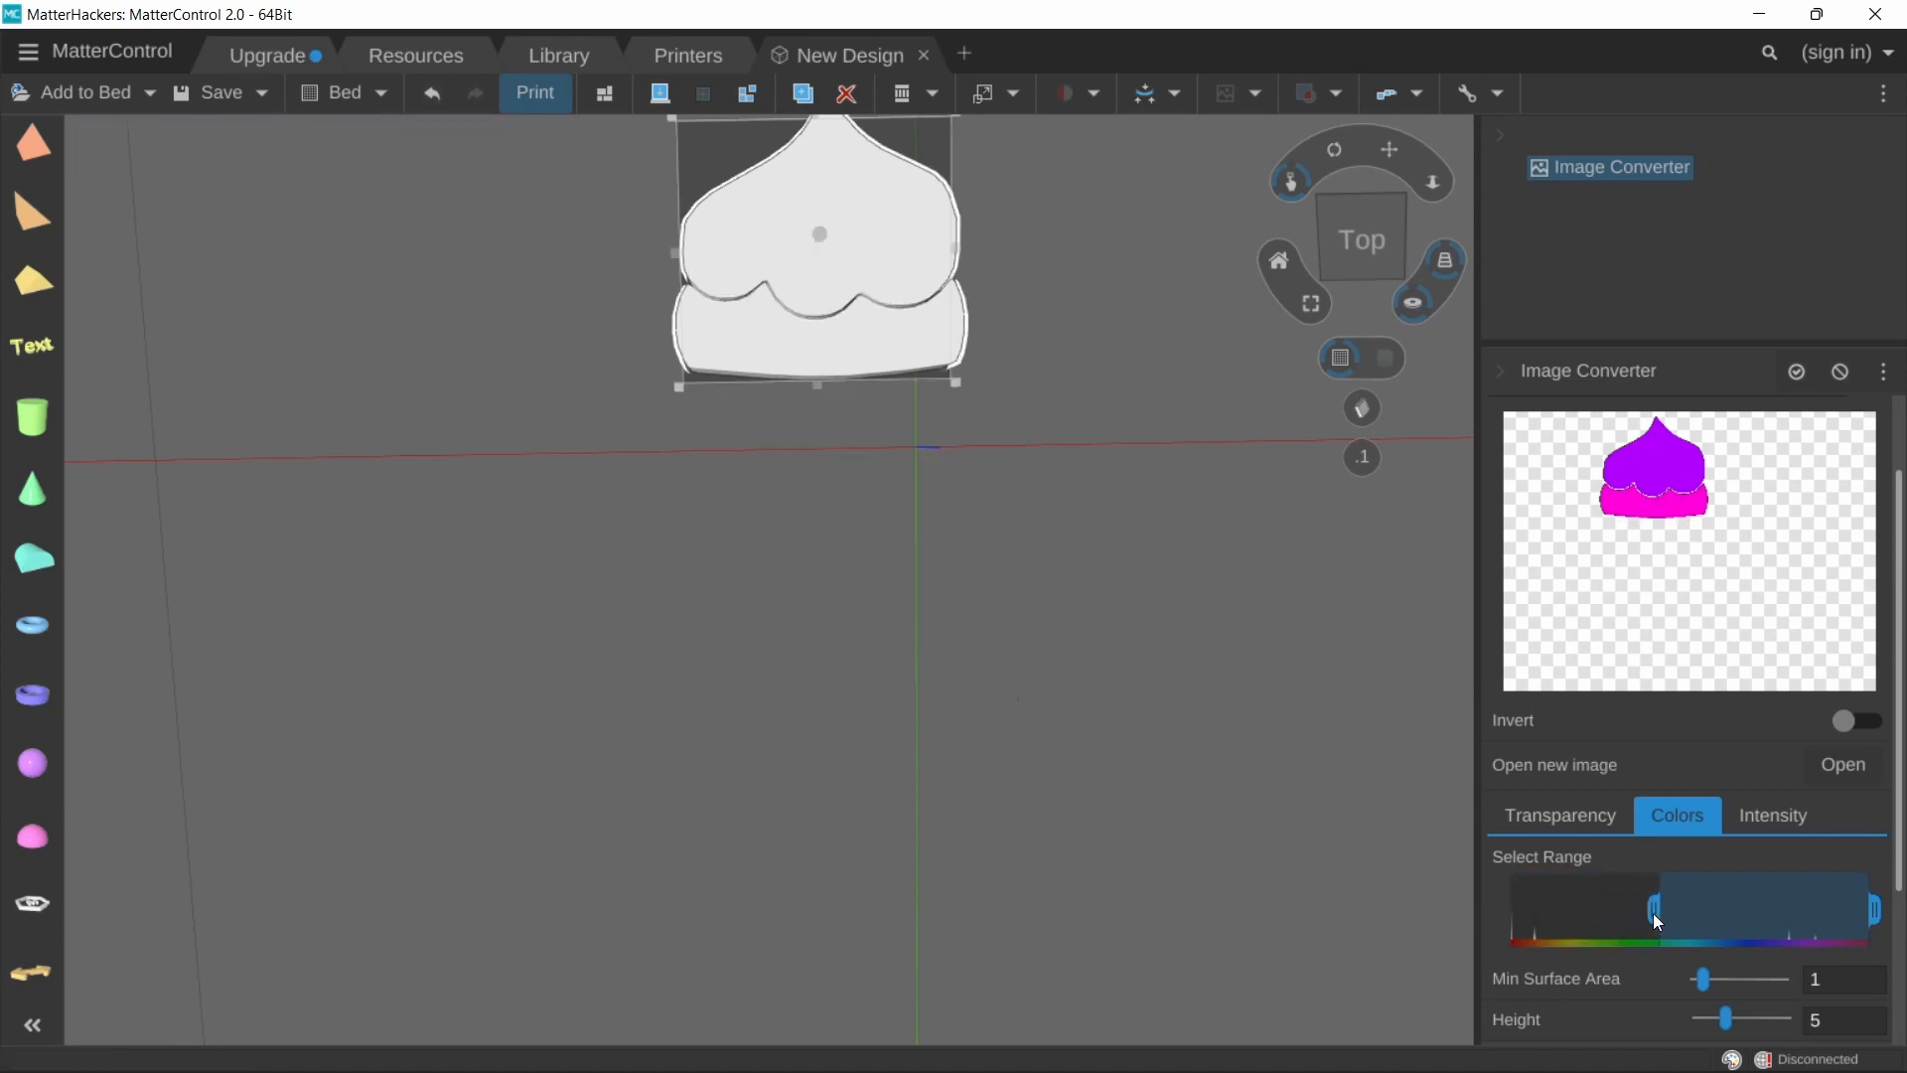
pyautogui.moveTo(1874, 919); pyautogui.dragTo(1797, 919)
pyautogui.moveTo(773, 455); pyautogui.dragTo(812, 587, button='middle')
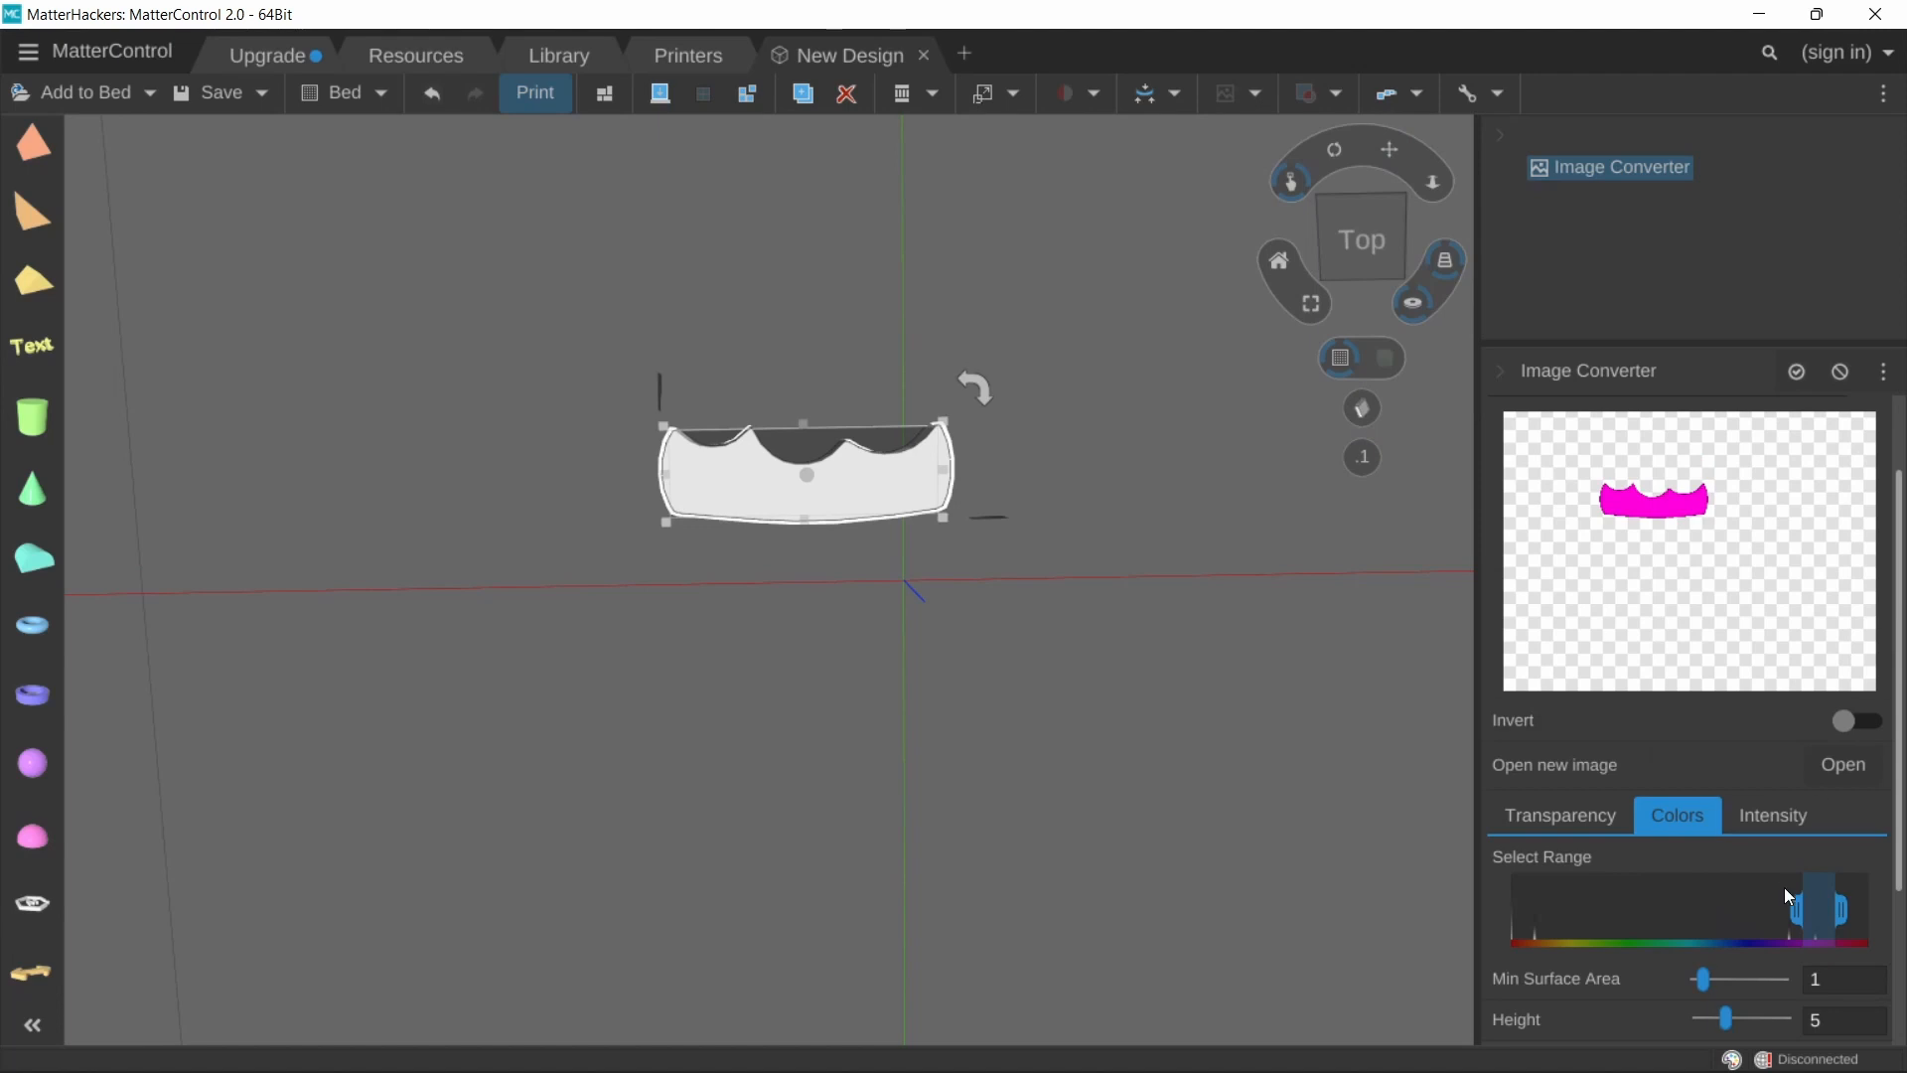
# Move the narrow color range so that only the purple top scoop is extruded
pyautogui.moveTo(1794, 912)
pyautogui.mouseDown()
pyautogui.moveTo(1776, 912)
pyautogui.moveTo(1826, 915)
pyautogui.mouseUp()
pyautogui.scroll(-3, 1072, 586)
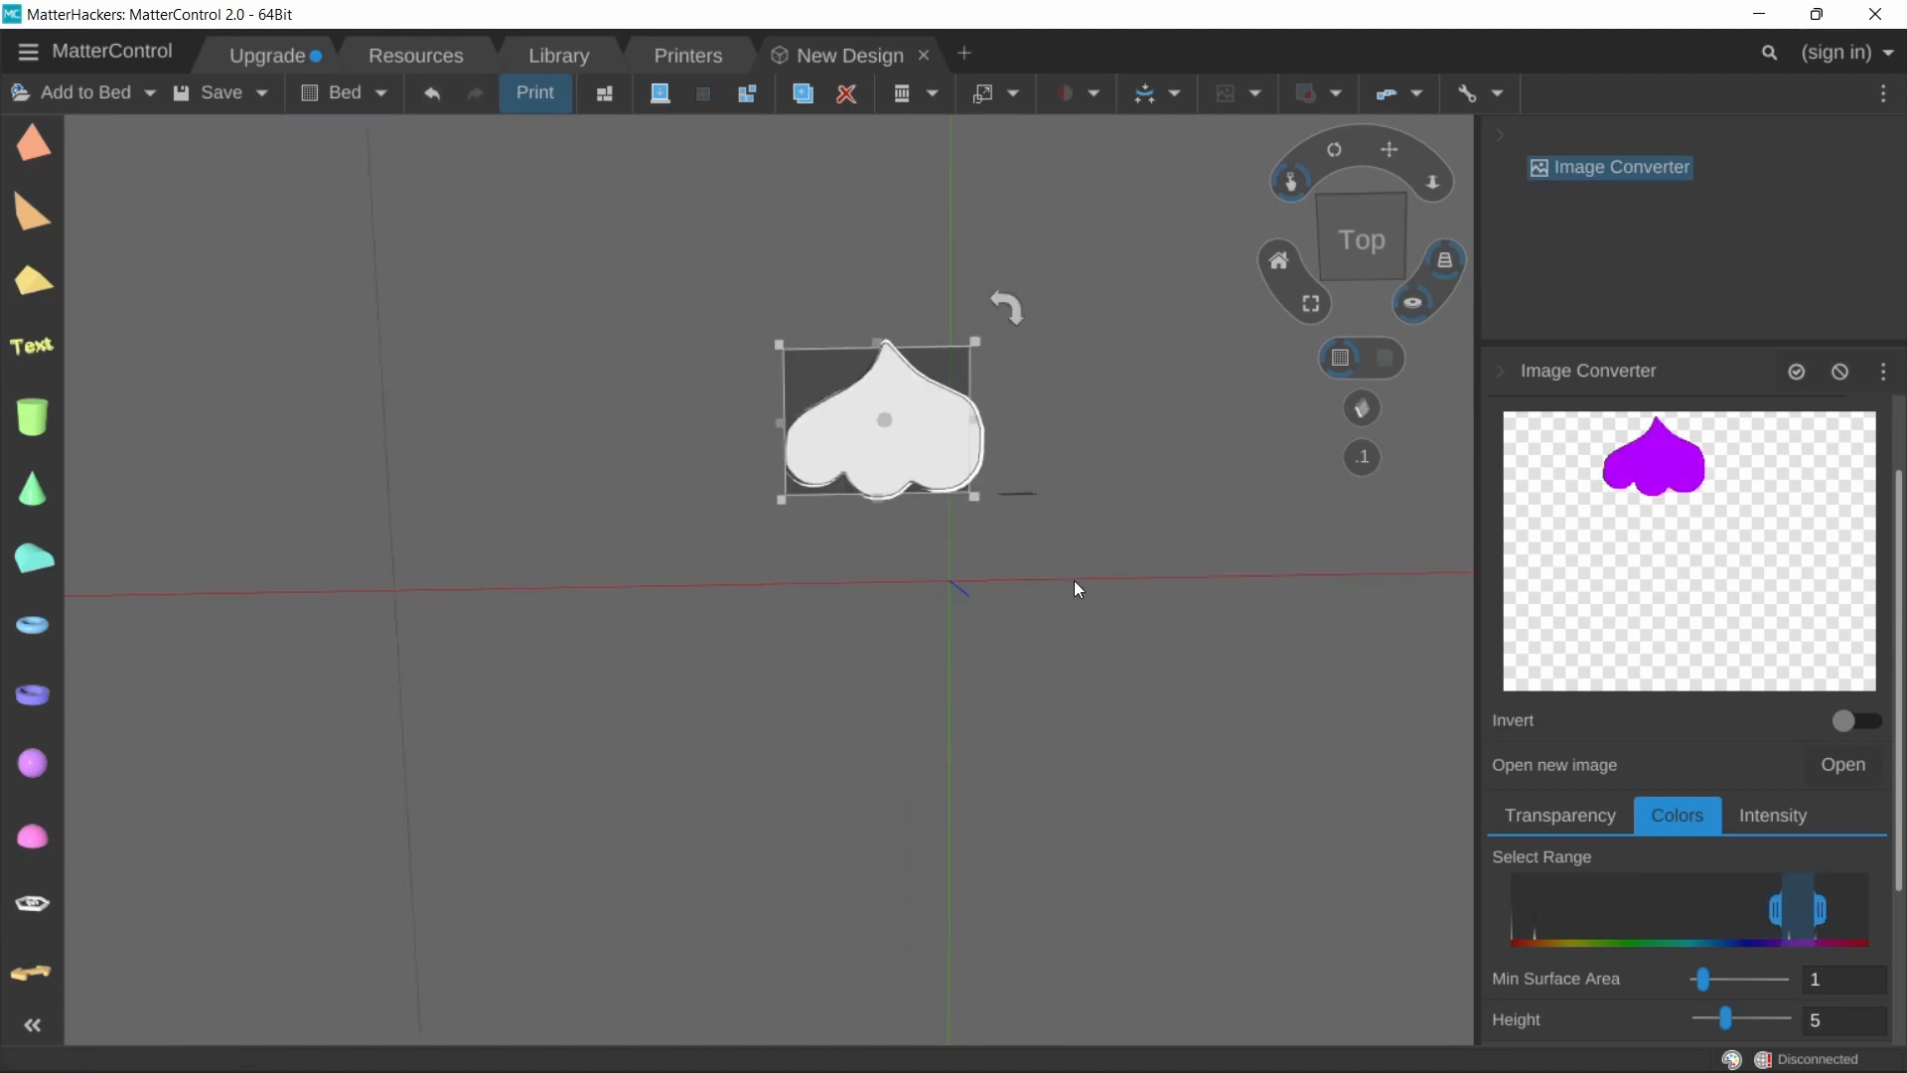
pyautogui.moveTo(1075, 578); pyautogui.dragTo(891, 371, button='right')
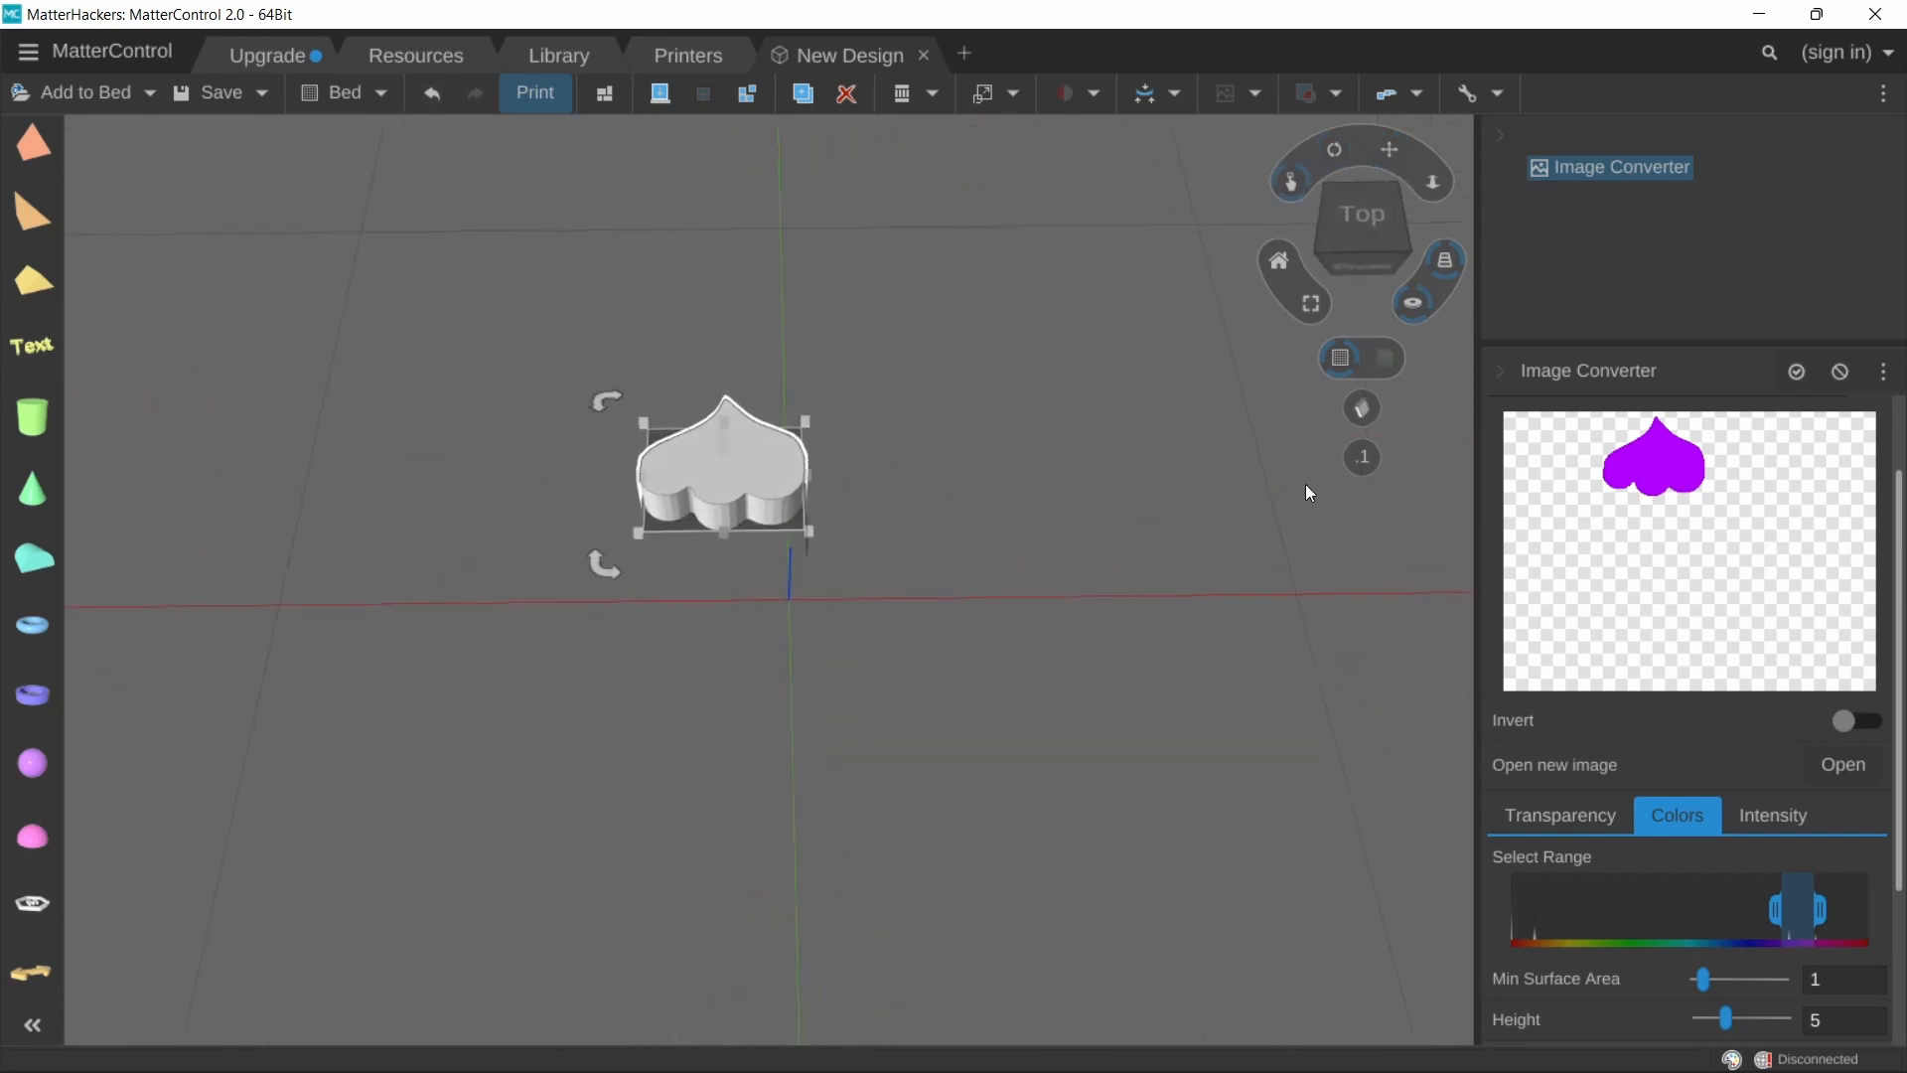
# Try the Intensity and Transparency processing modes on the ice cream image, and return to Colors
pyautogui.click(1748, 823)
pyautogui.scroll(-3, 1783, 701)
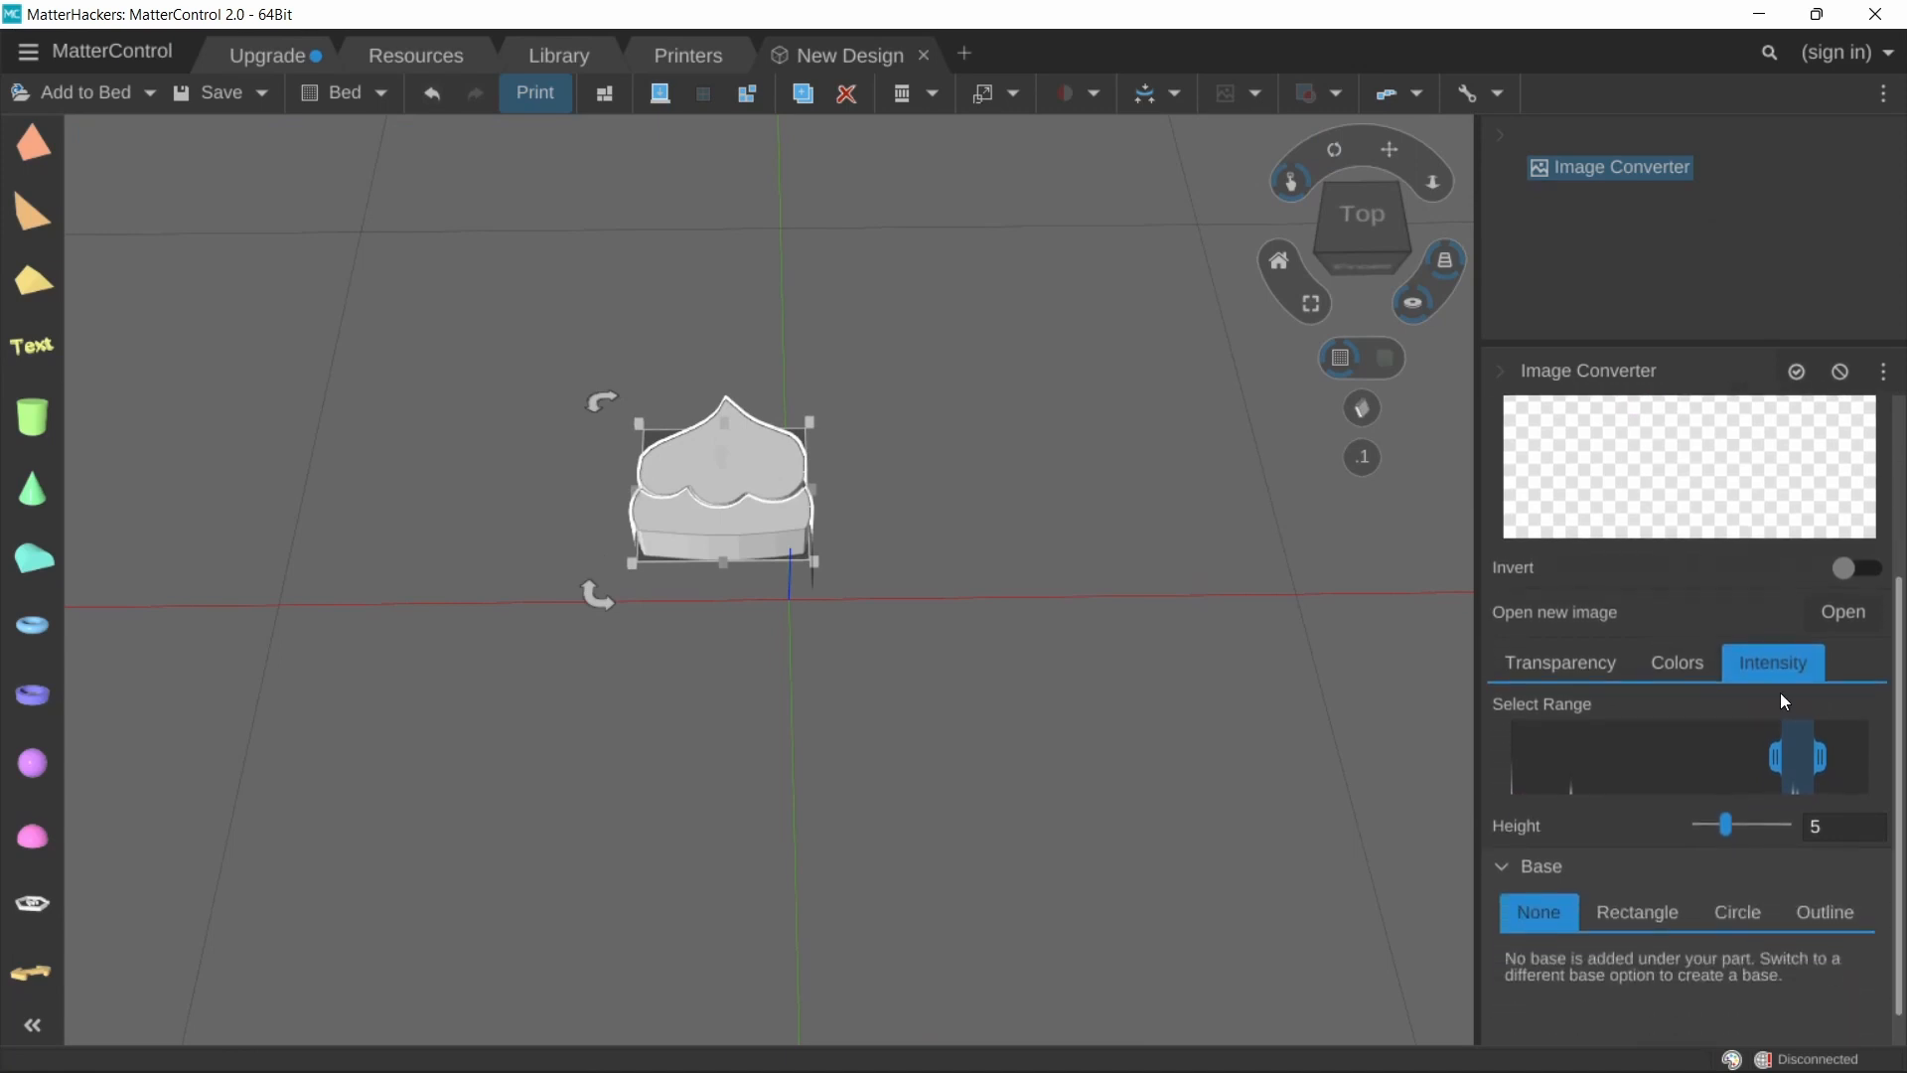
pyautogui.middleClick(1589, 664)
pyautogui.click(1592, 667)
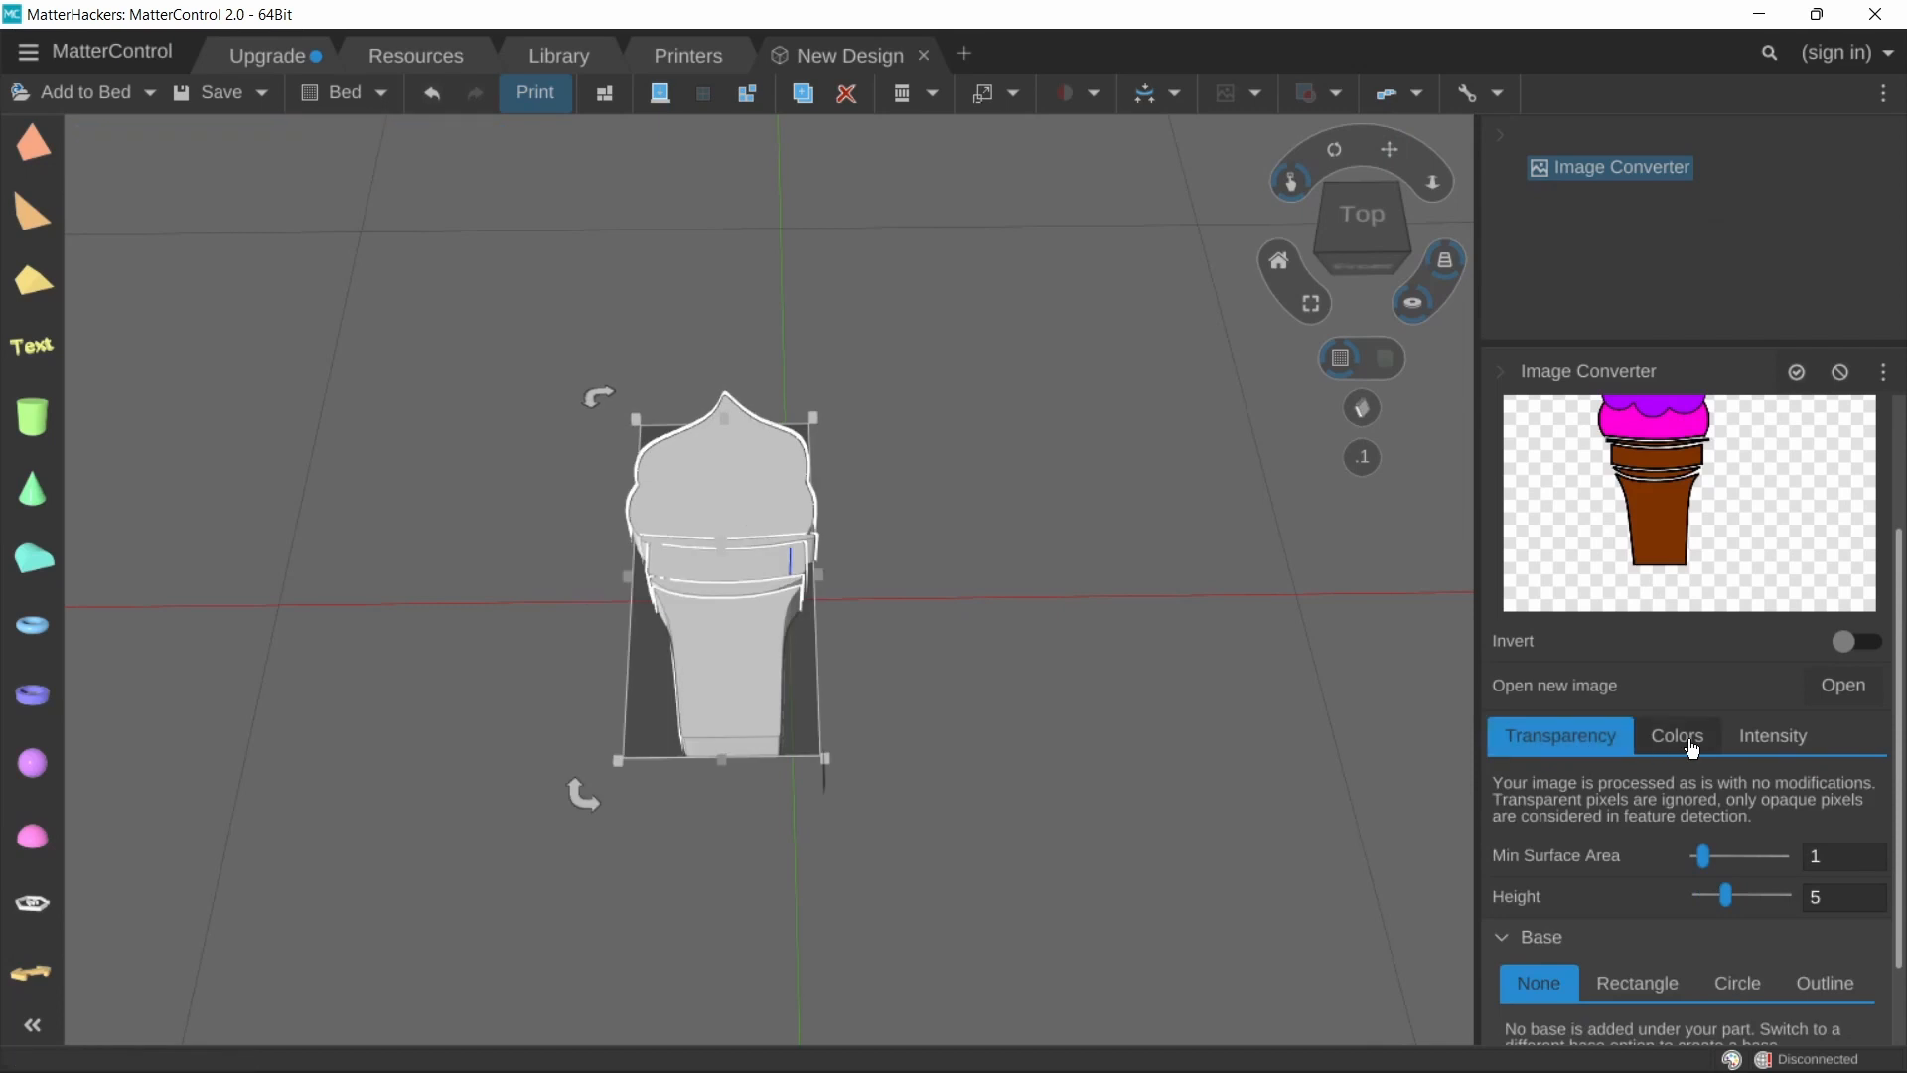
pyautogui.click(1776, 737)
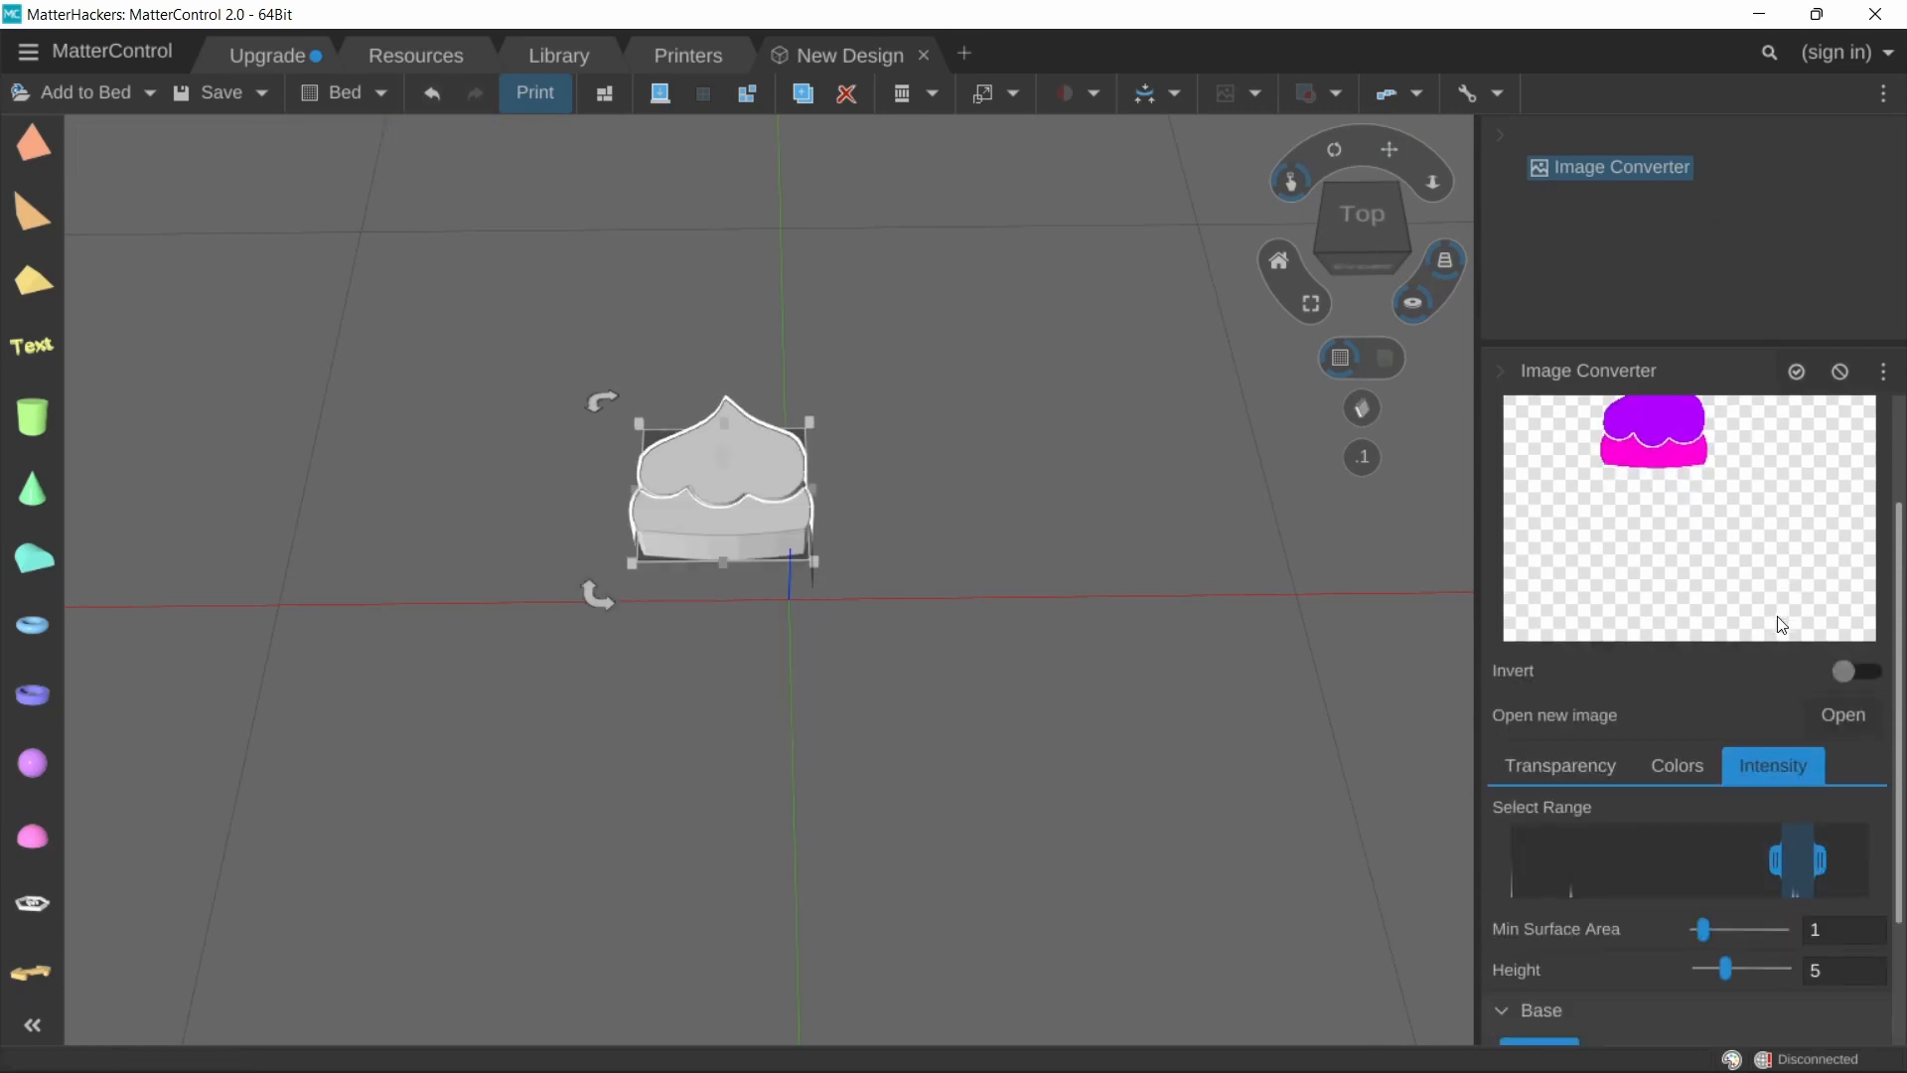
pyautogui.scroll(-1, 1772, 628)
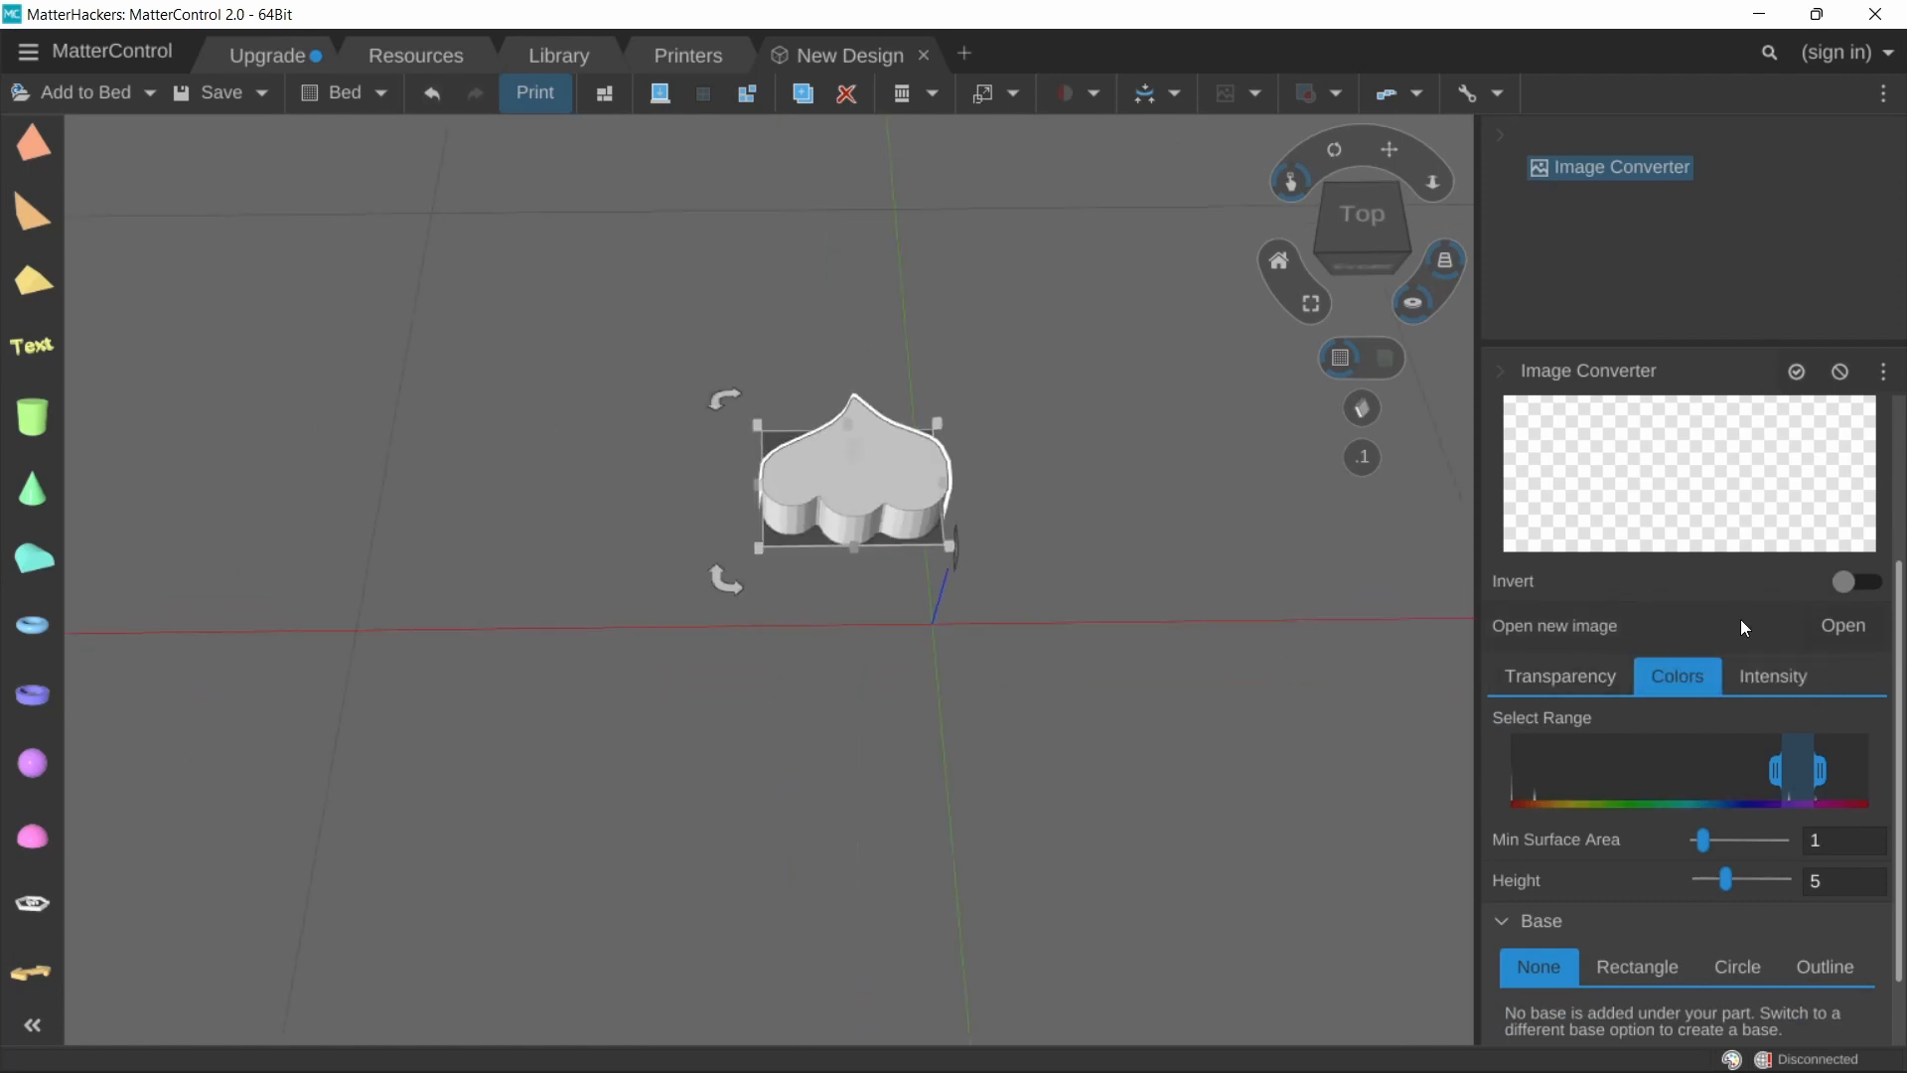
pyautogui.scroll(-2, 1741, 620)
pyautogui.scroll(9, 1743, 623)
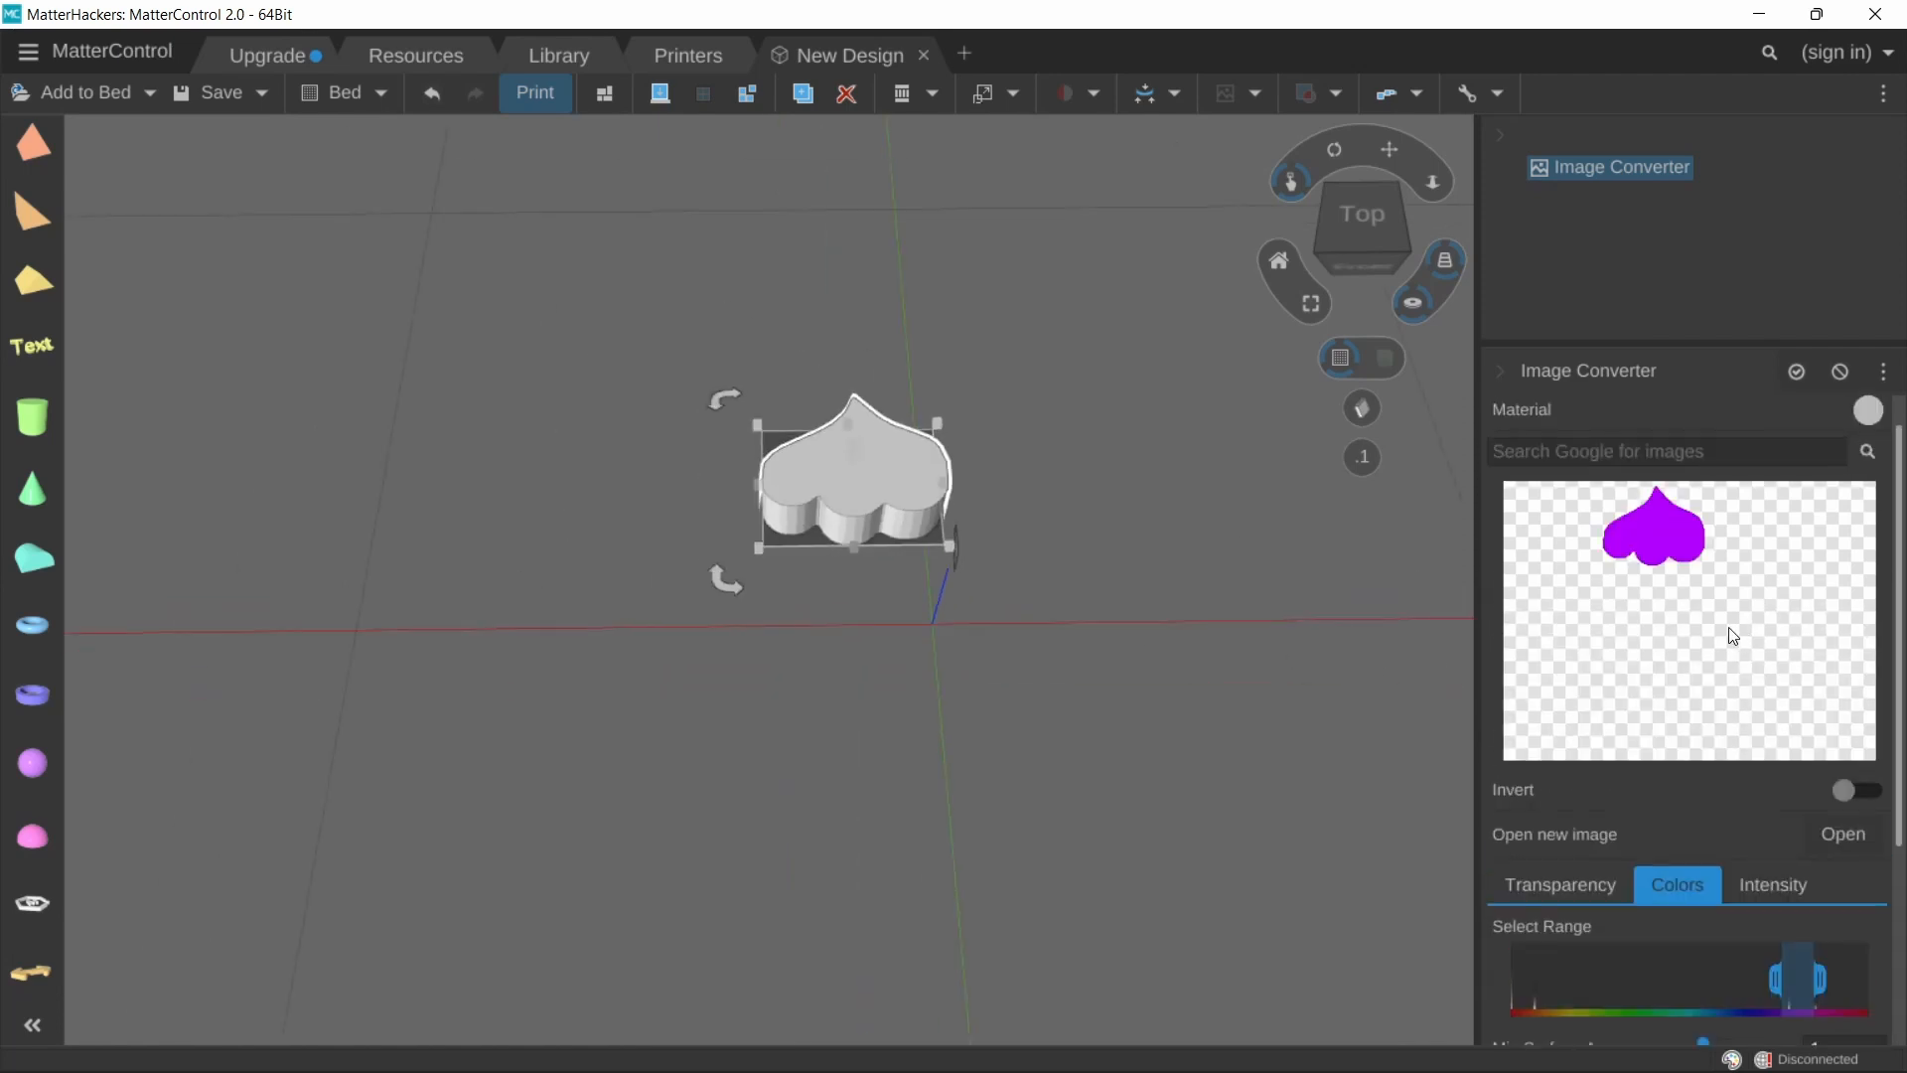
pyautogui.scroll(1, 1734, 636)
pyautogui.moveTo(1005, 525); pyautogui.dragTo(938, 586, button='middle')
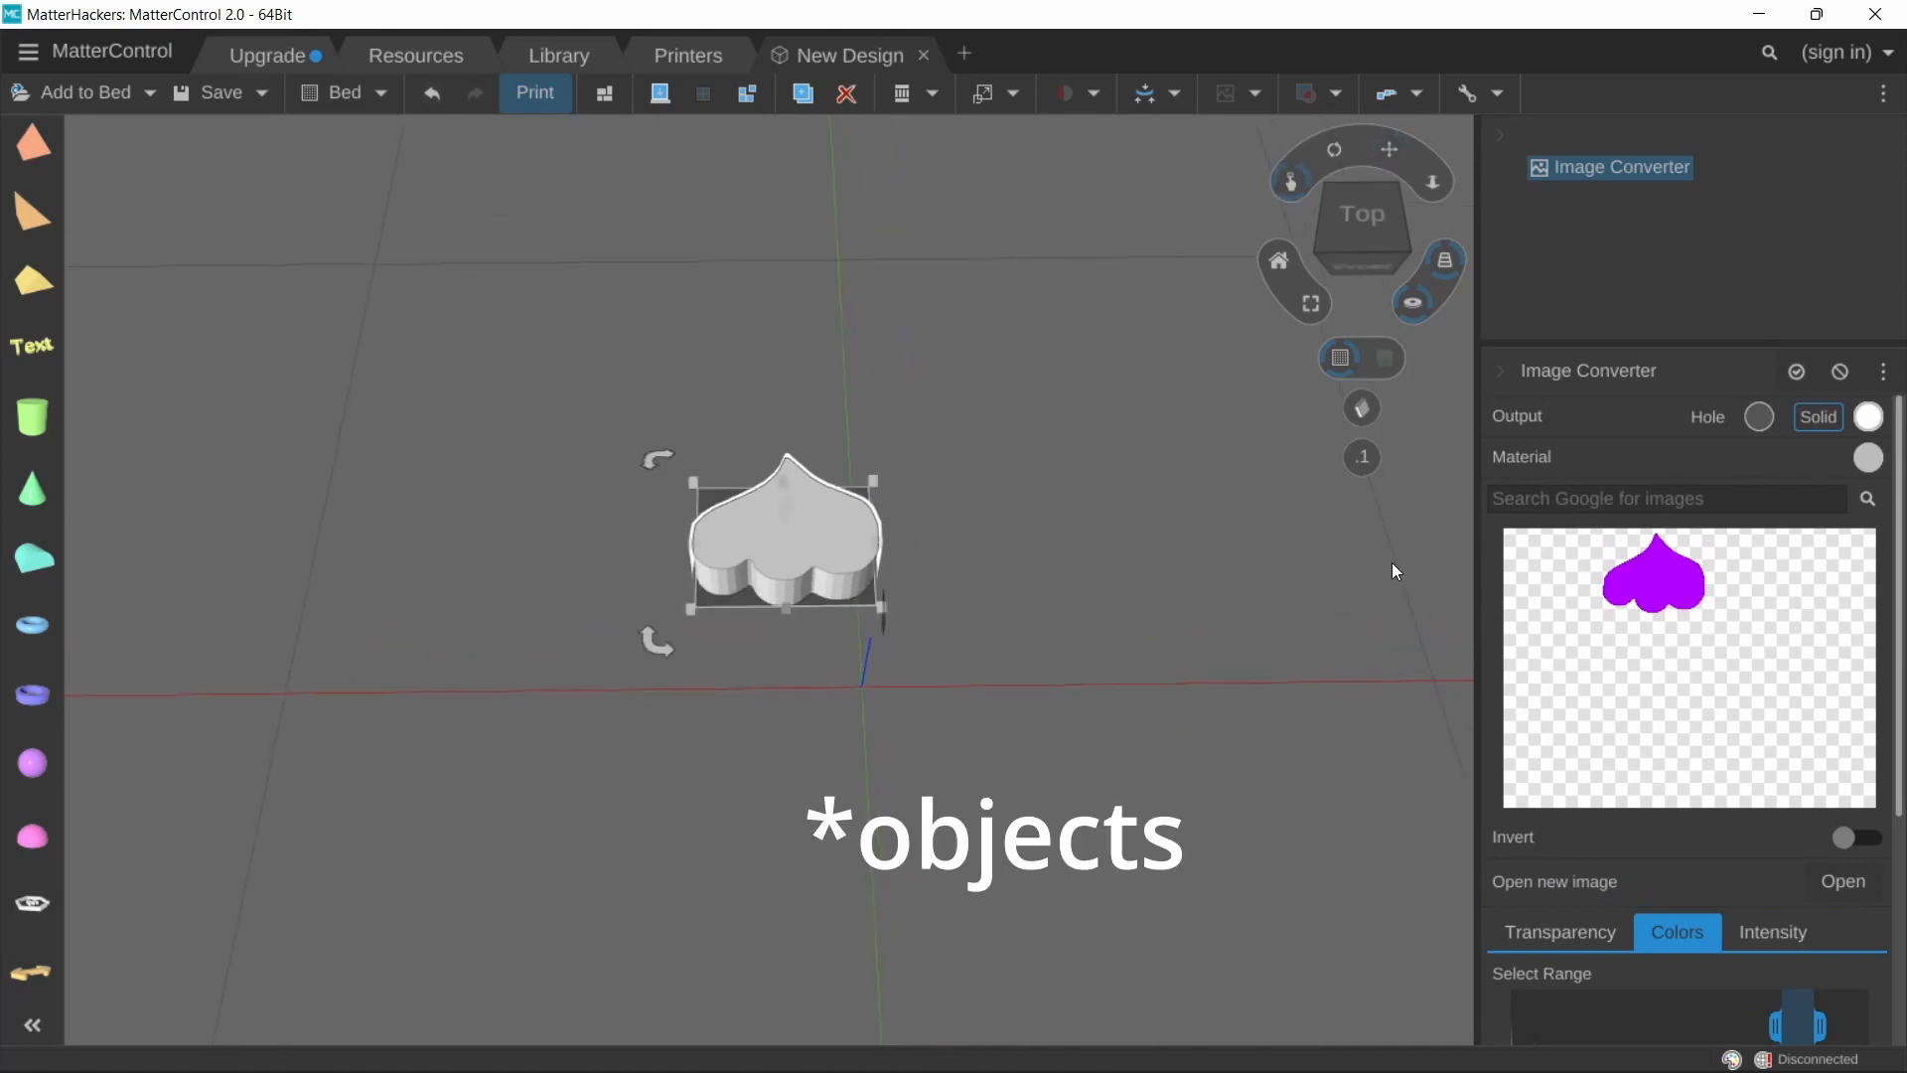
pyautogui.moveTo(1392, 562); pyautogui.dragTo(1333, 592, button='right')
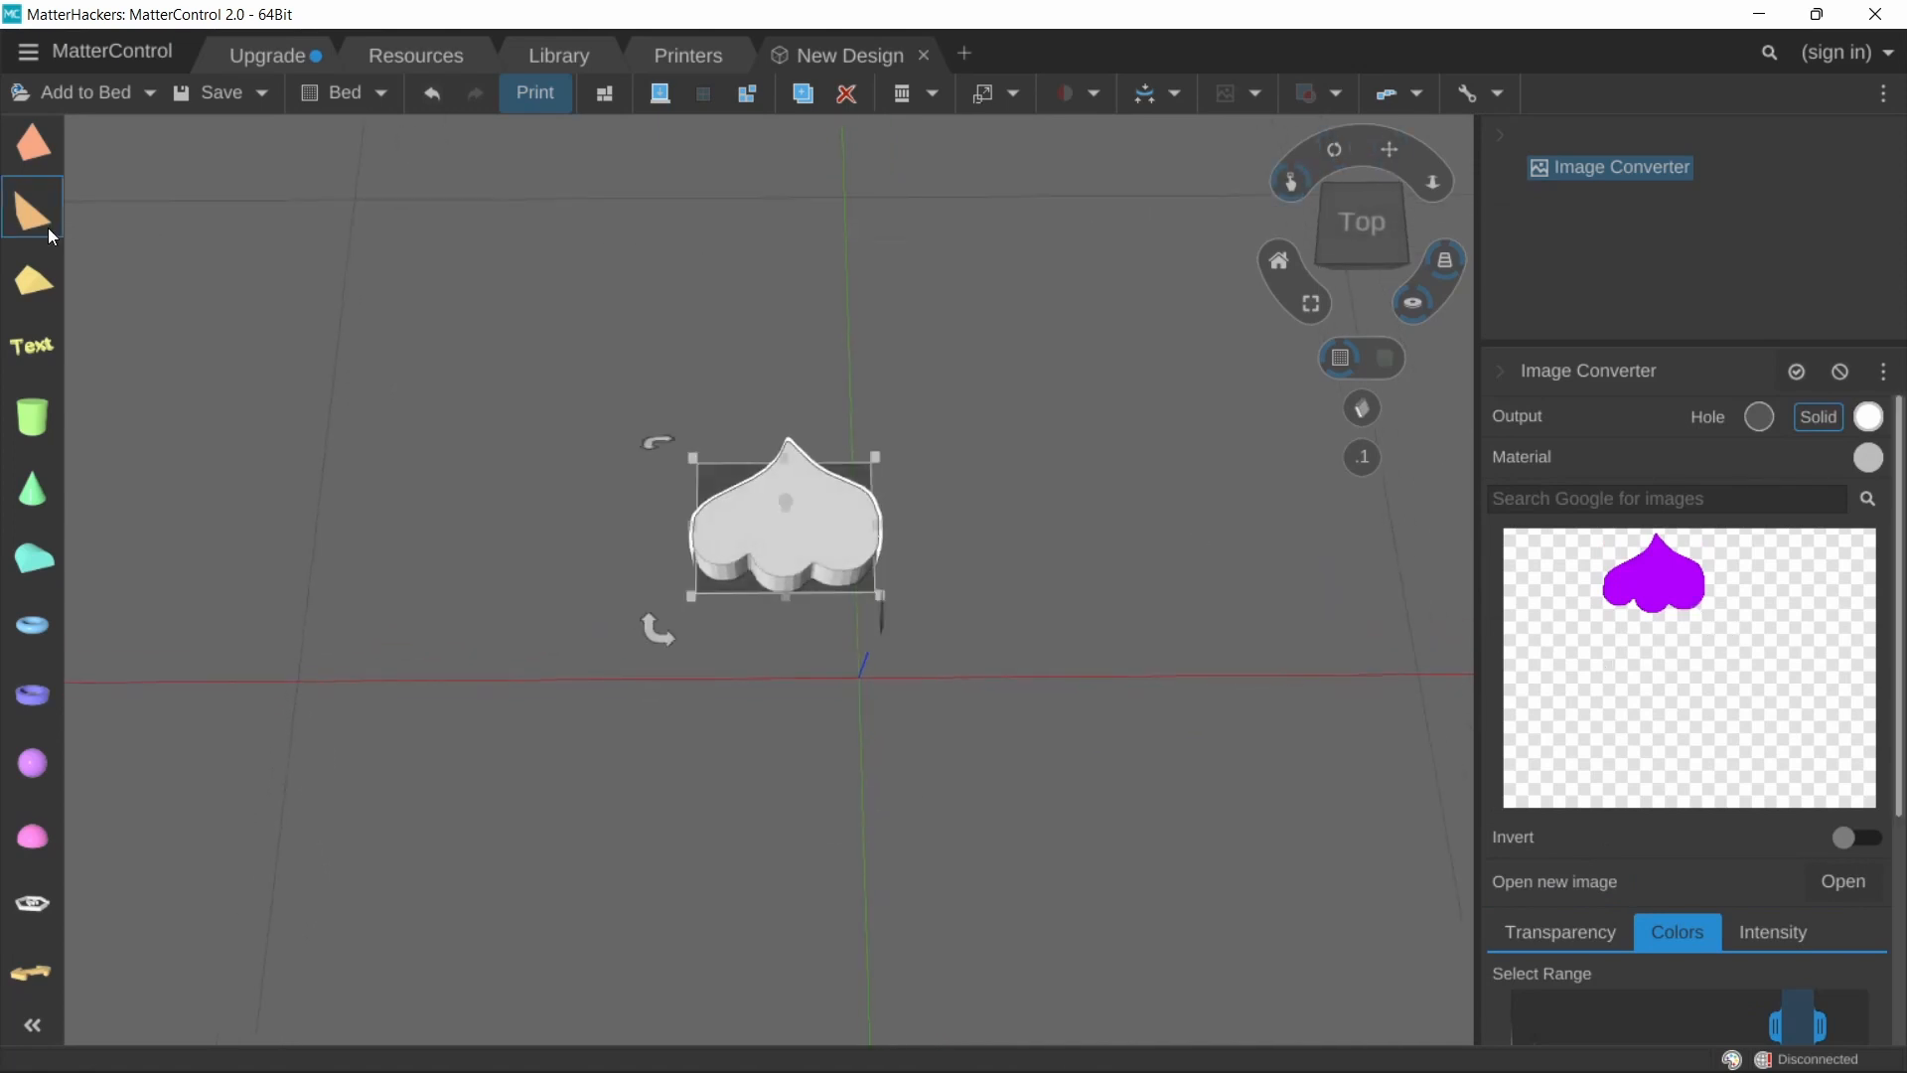